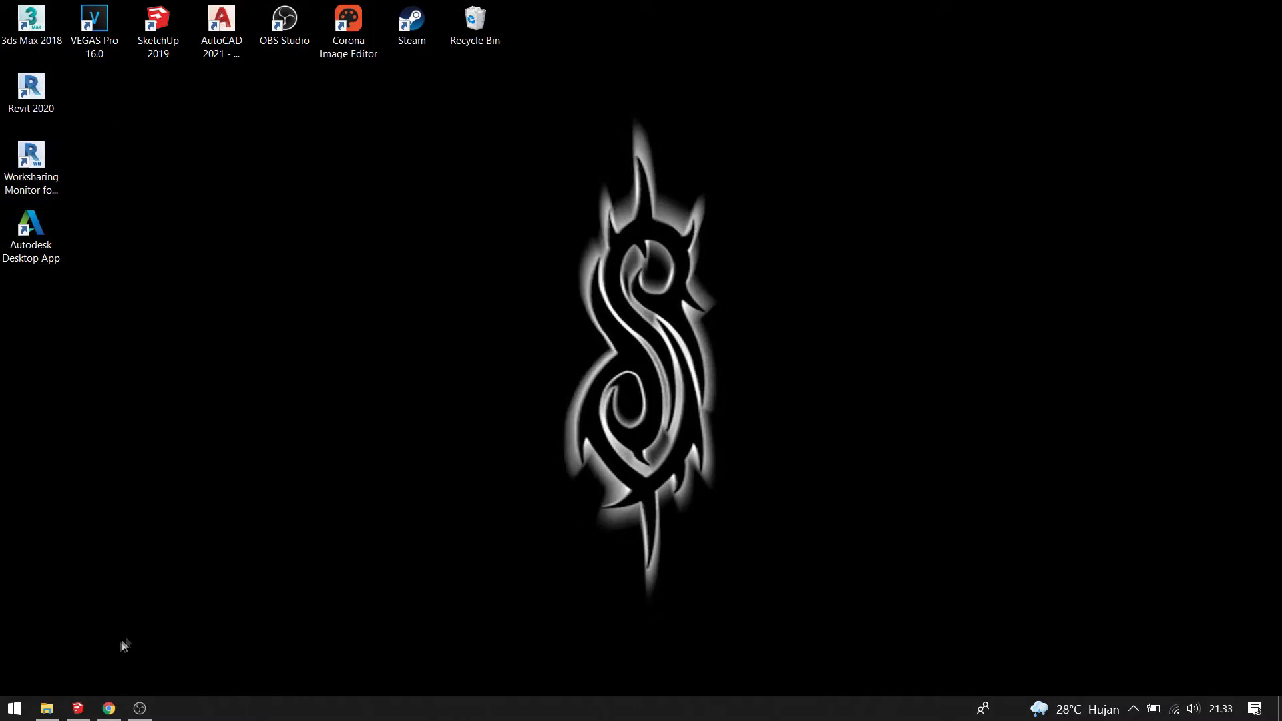
- Bring the slab model into view, run Extensions > Weld, and dock the Fredo toolbar beside Curviloft
click(79, 708)
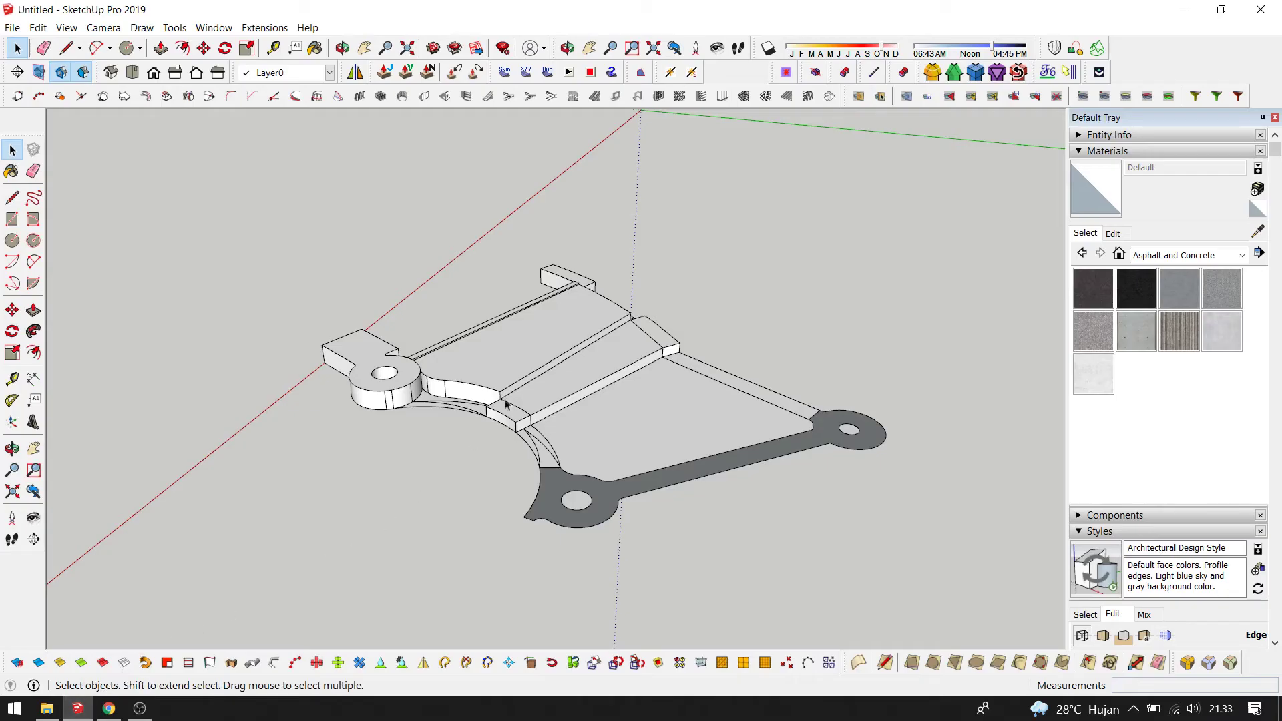
mouse_move(538, 404)
middle_down()
mouse_move(718, 508)
mouse_move(457, 478)
mouse_move(570, 456)
middle_up()
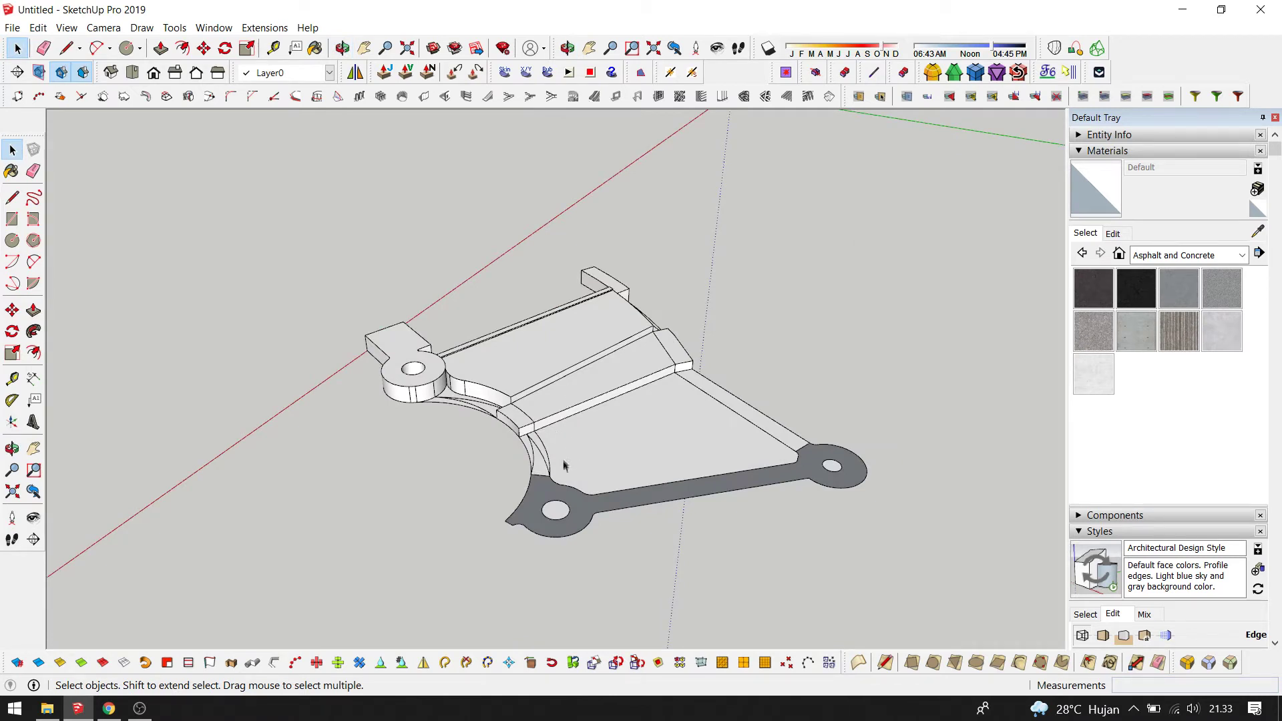
scroll(528, 469, up, 2)
scroll(530, 461, up, 2)
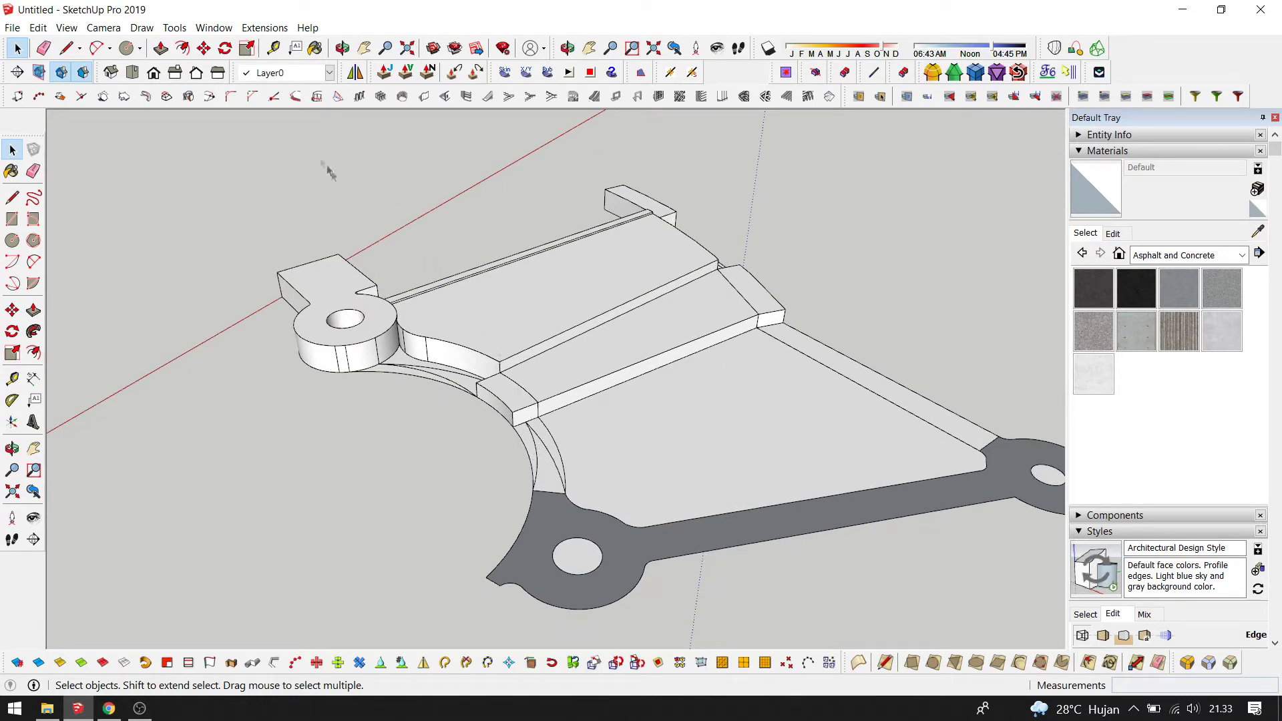
click(263, 29)
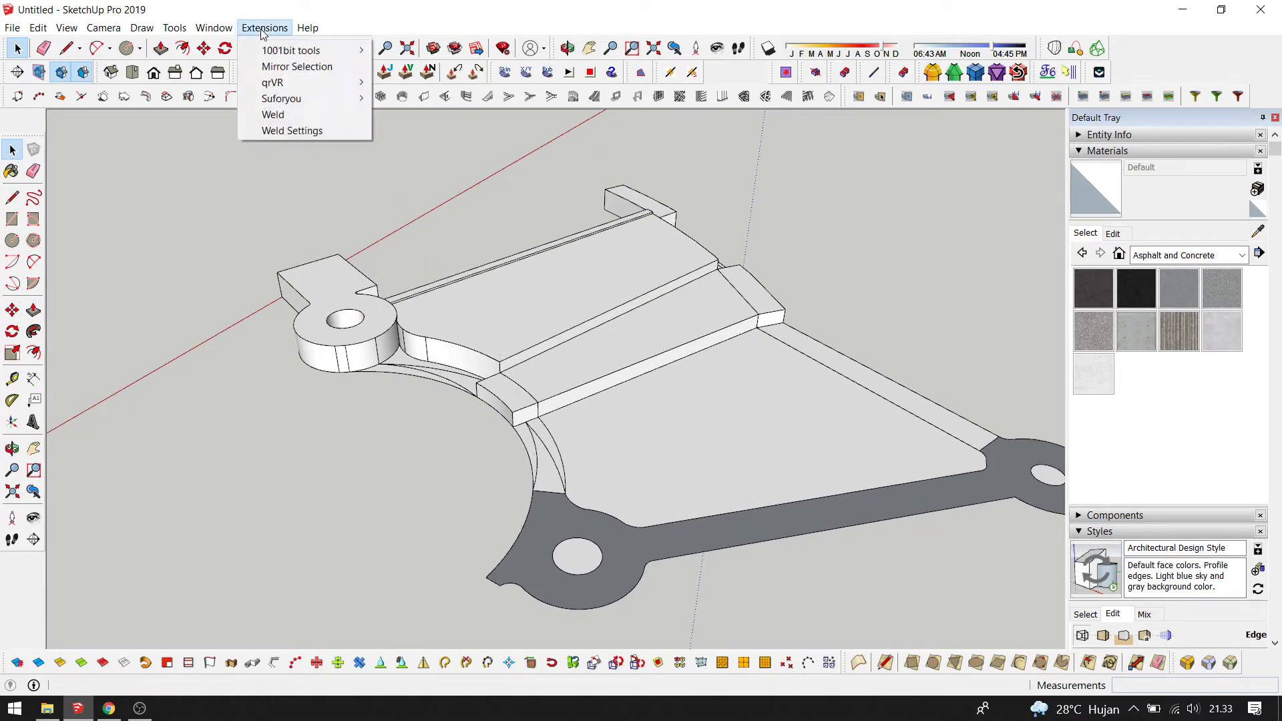
click(294, 118)
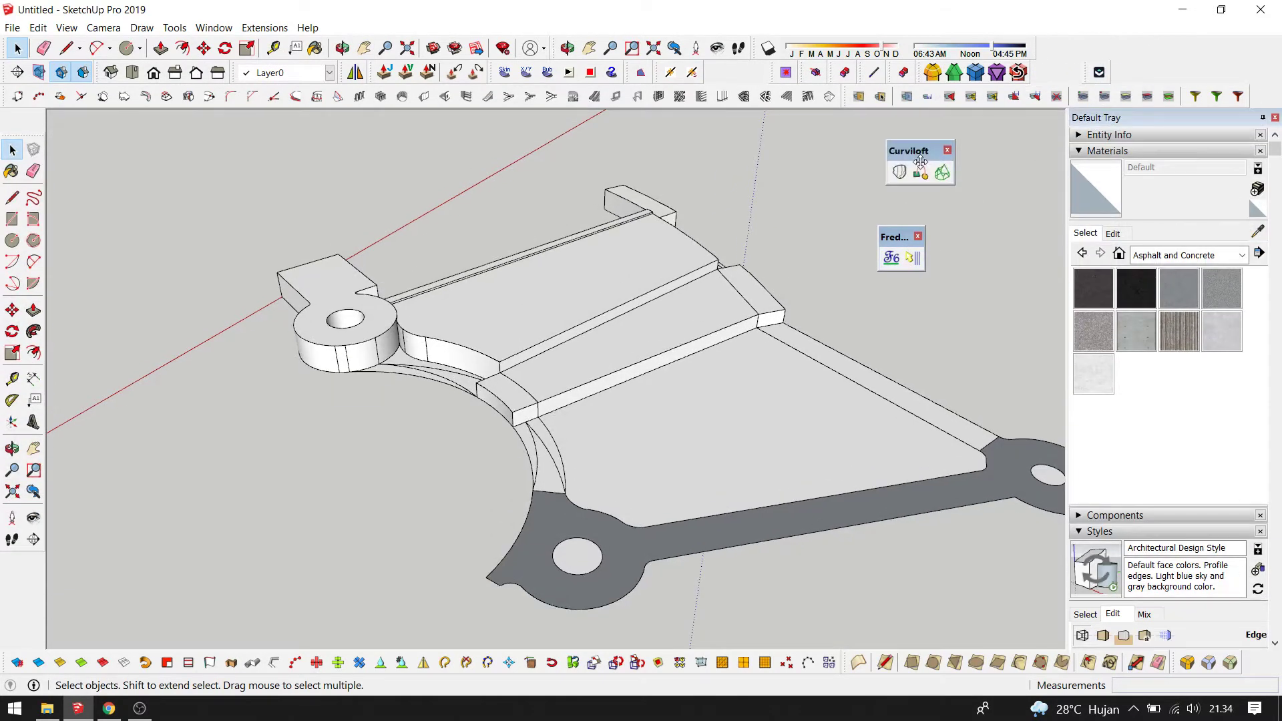
drag(892, 231, 966, 209)
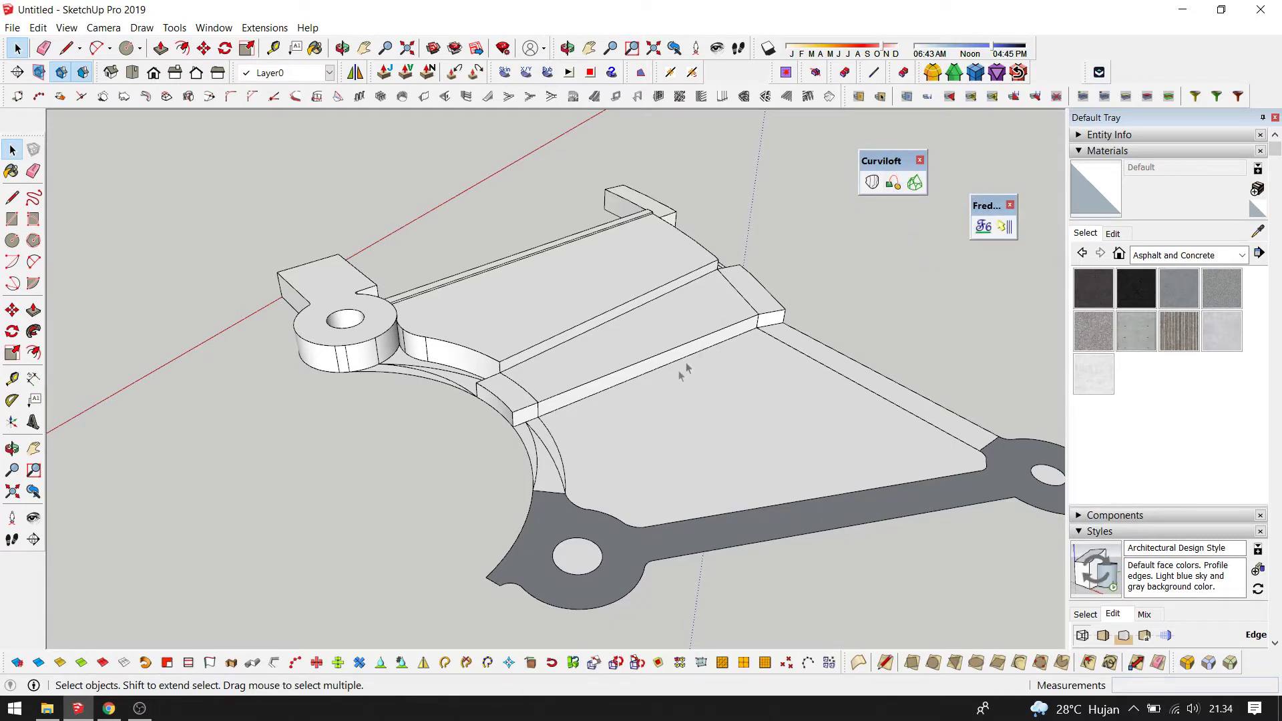
- Erase the extra curved edge inside the strip at the slab's edge
middle_drag(712, 335, 635, 492)
scroll(552, 487, up, 3)
mouse_move(524, 323)
middle_down()
mouse_move(519, 393)
mouse_move(545, 425)
mouse_move(558, 336)
middle_up()
scroll(519, 393, up, 2)
scroll(524, 394, down, 1)
key(e)
drag(557, 336, 531, 337)
key(space)
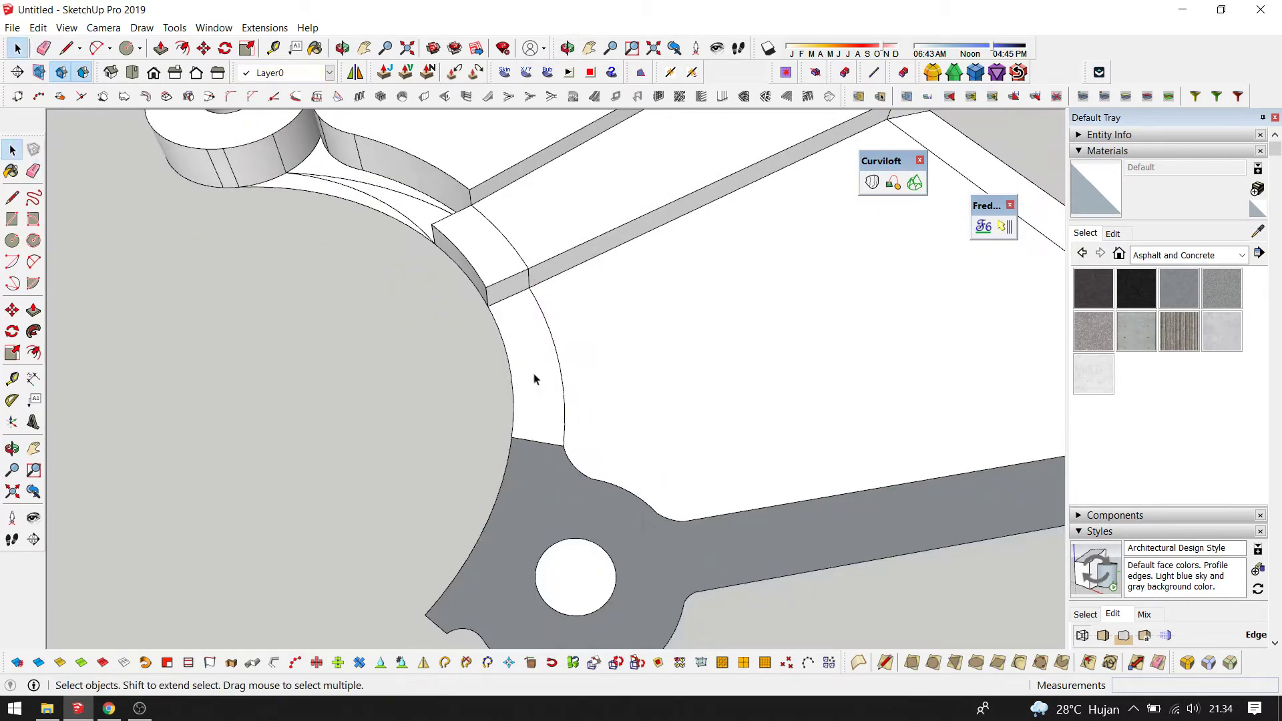
- Make the curved strip a group and open it for editing
double_click(535, 360)
right_click(542, 334)
click(628, 458)
mouse_move(627, 458)
middle_down()
mouse_move(561, 437)
mouse_move(541, 367)
middle_up()
double_click(541, 366)
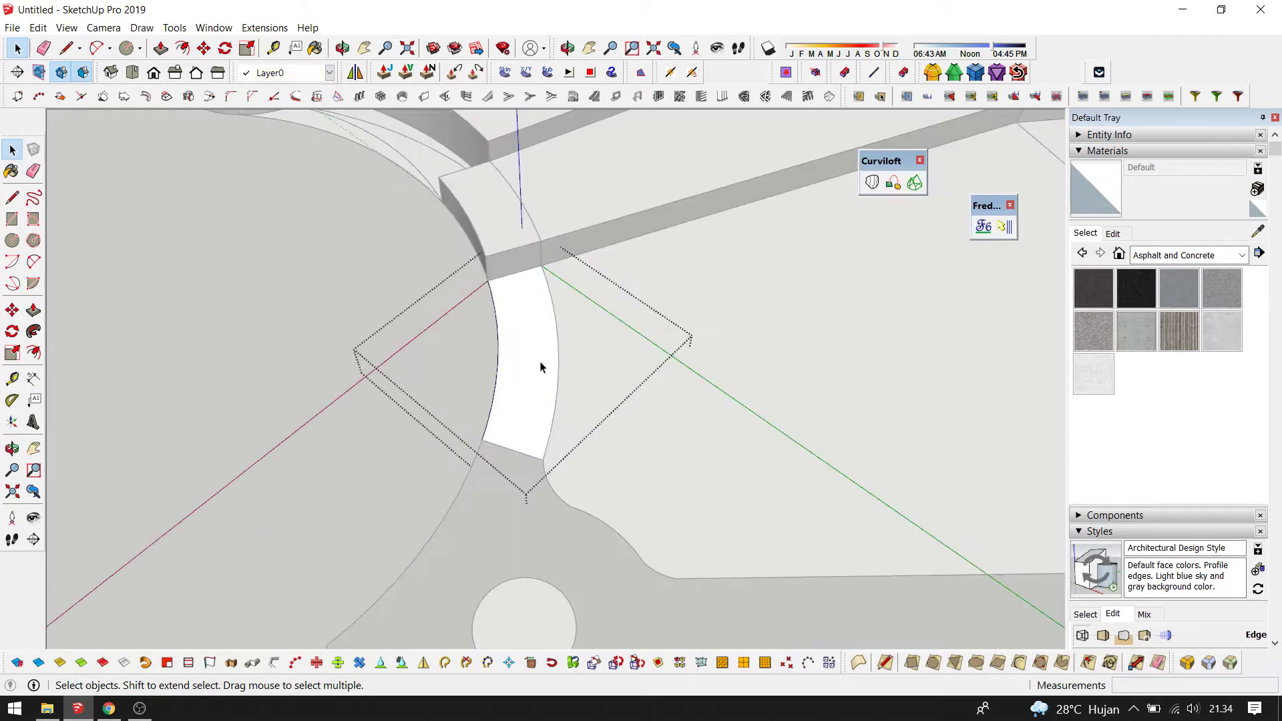
- Hide the rest of the model, delete the strip's face, and select the right curve
key(ctrl+h)
click(521, 294)
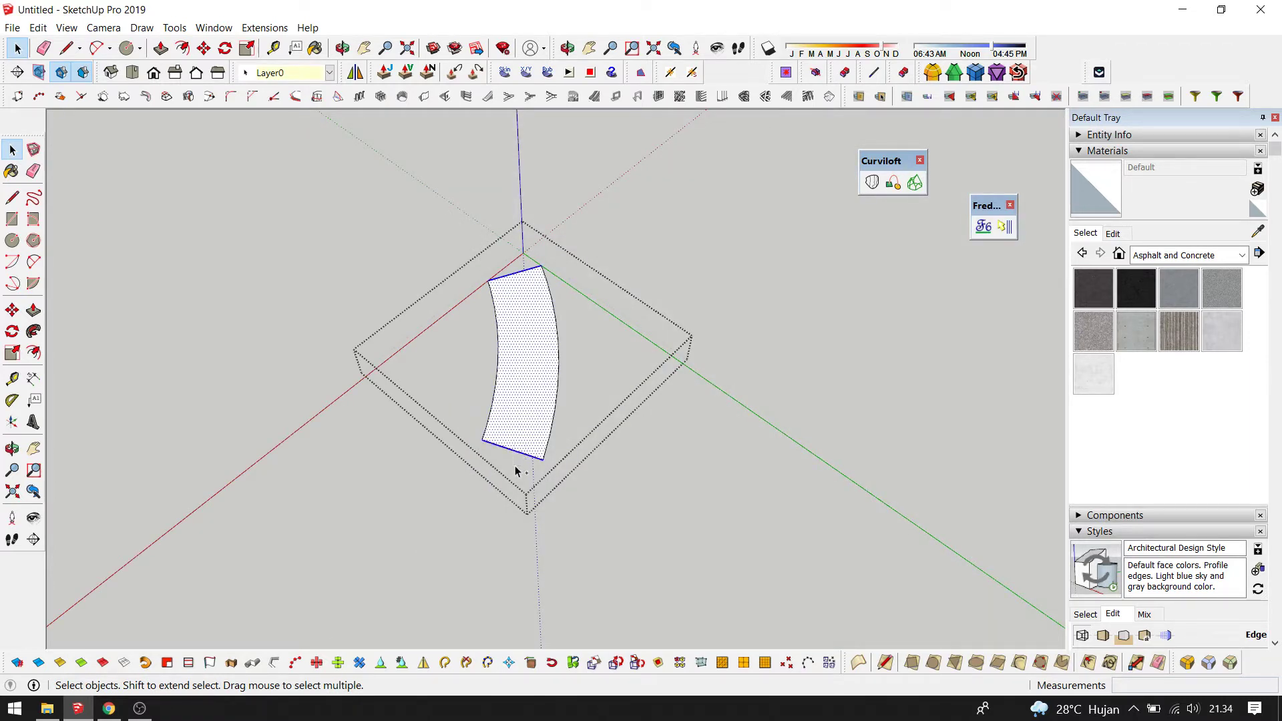
key(Delete)
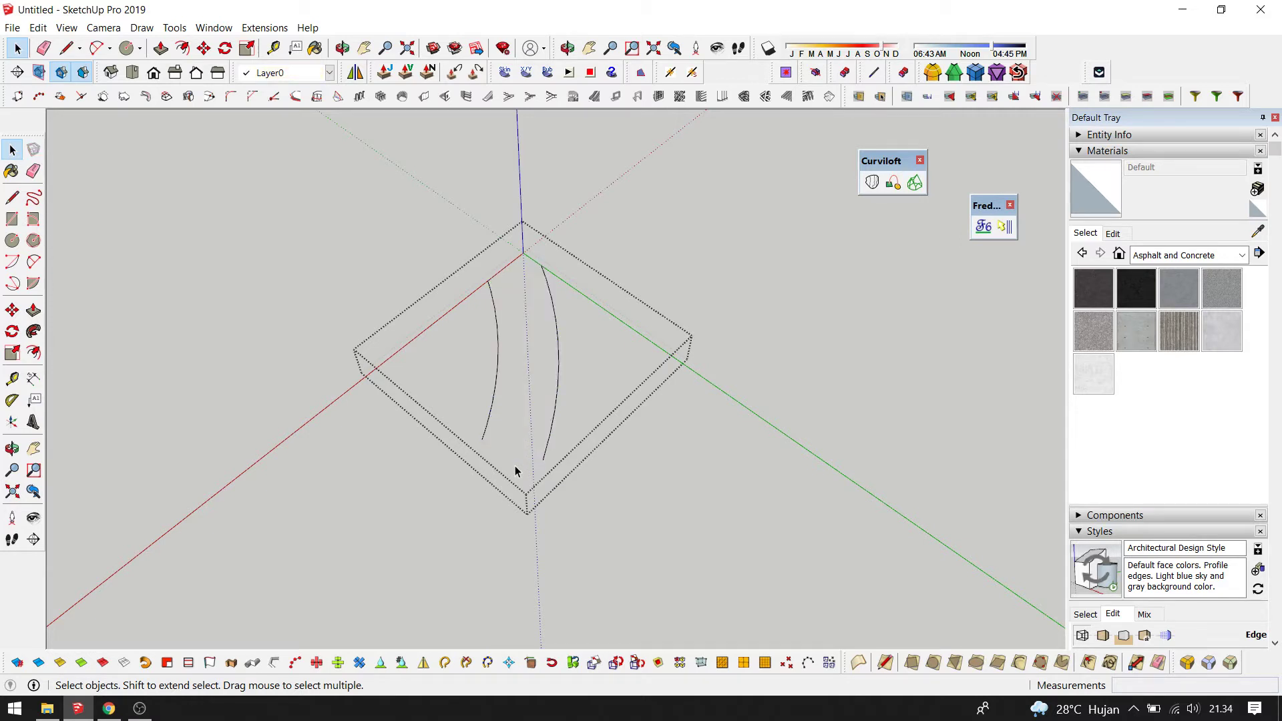
click(546, 451)
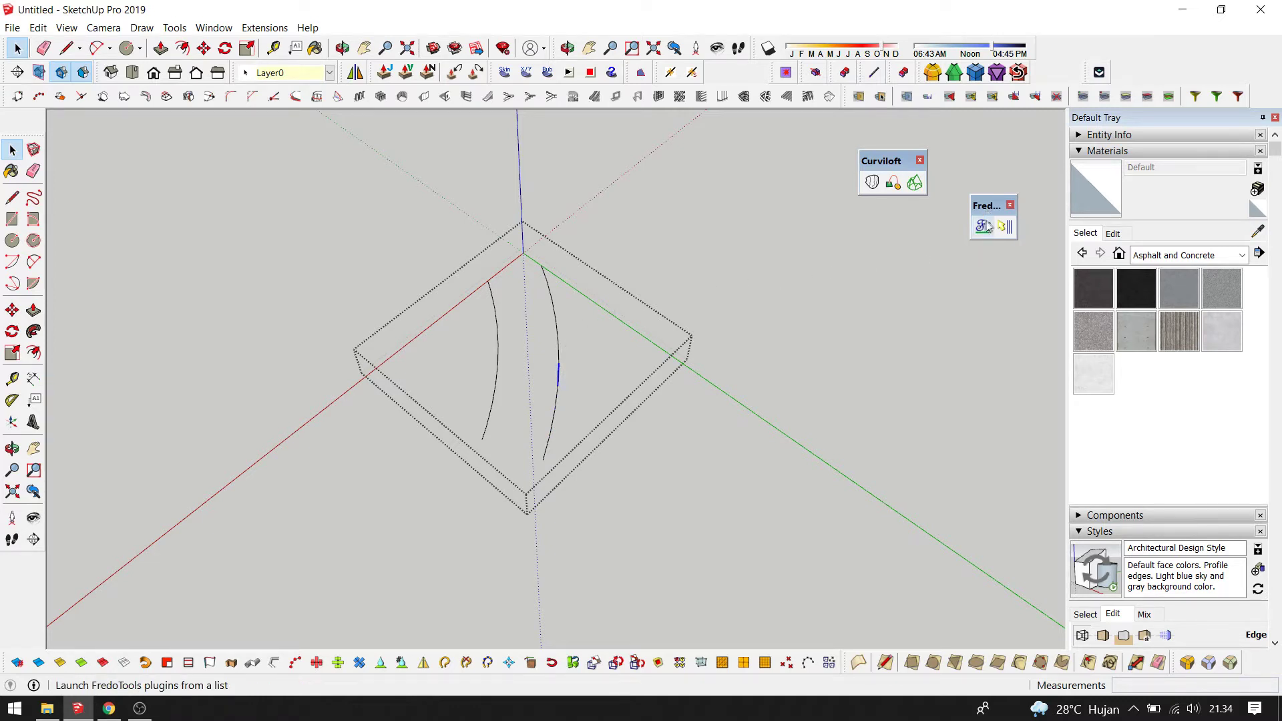
click(544, 274)
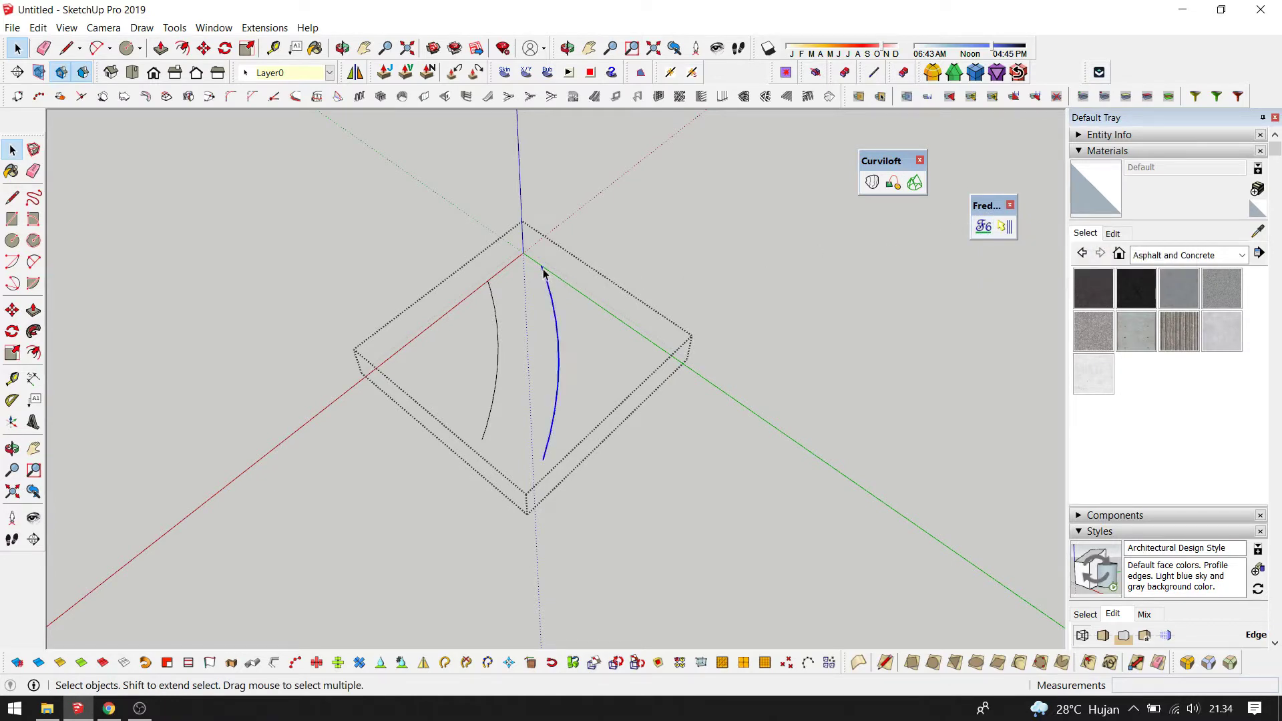
- Weld the right curve into one piece, then select both curves
click(260, 28)
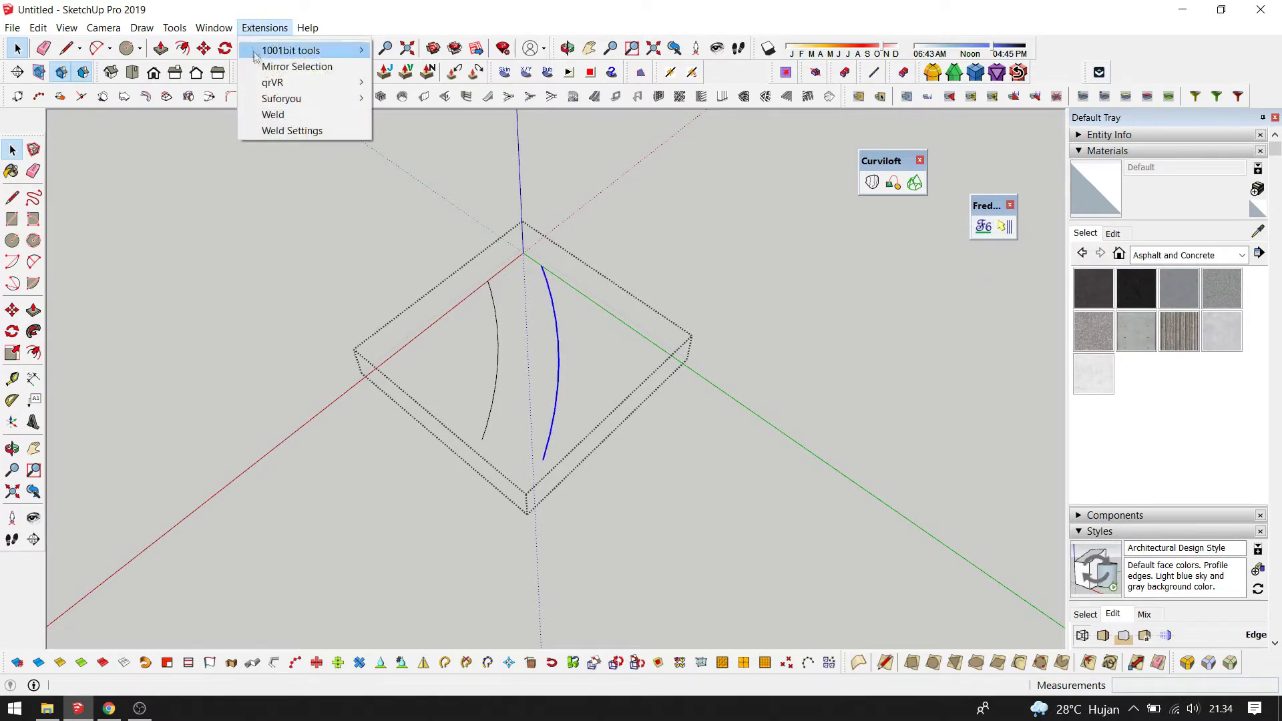
click(274, 114)
click(494, 310)
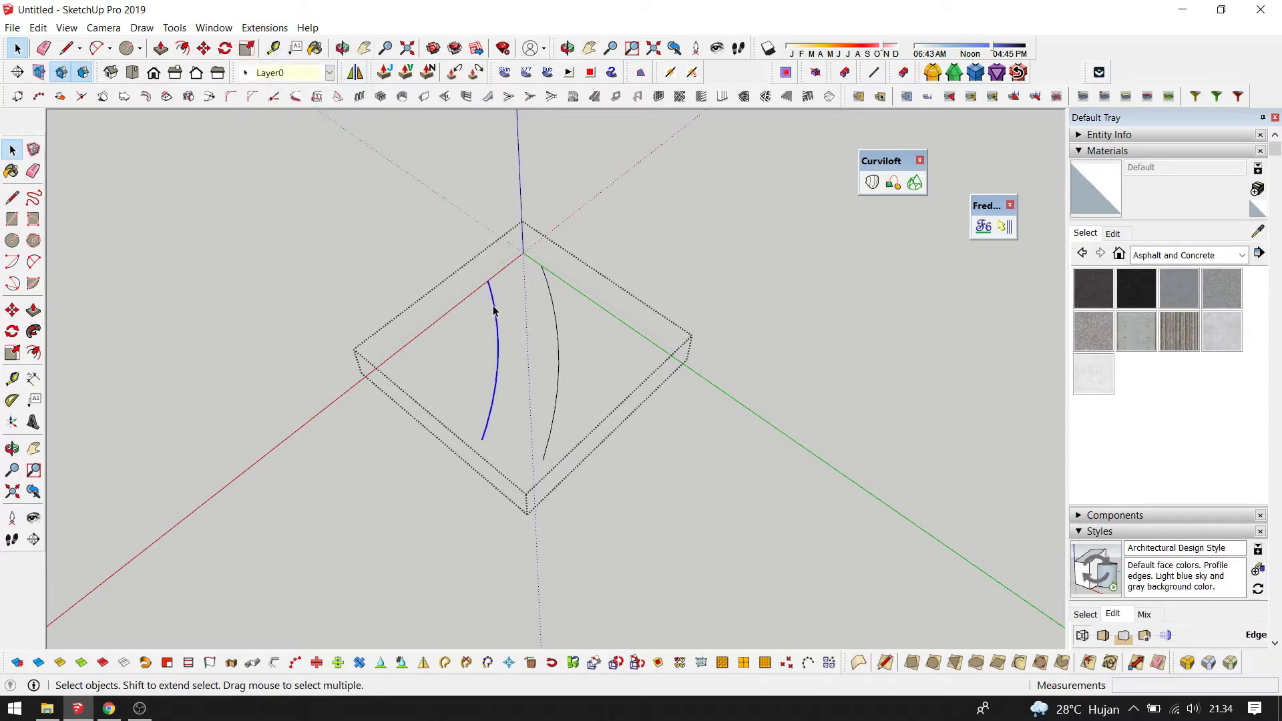
shift+click(553, 319)
- Apply Fredo CurviShear to the curves with a 3,10 m top height
click(984, 226)
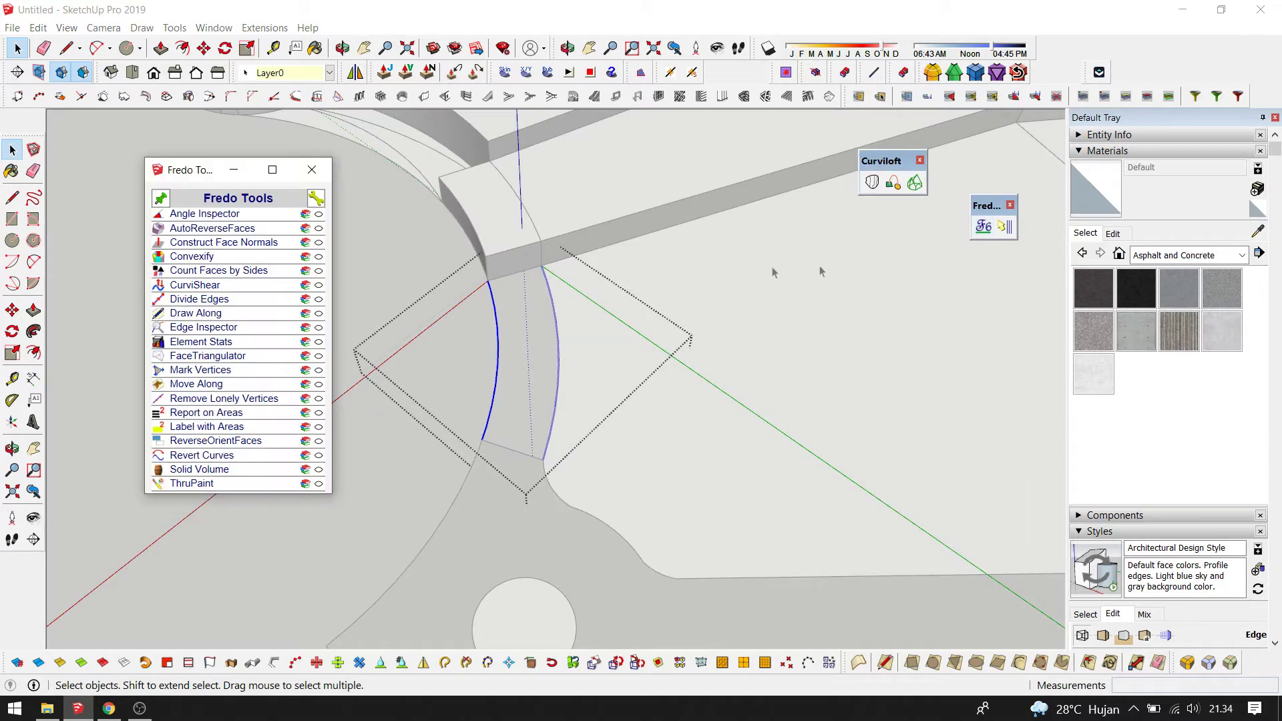
click(194, 285)
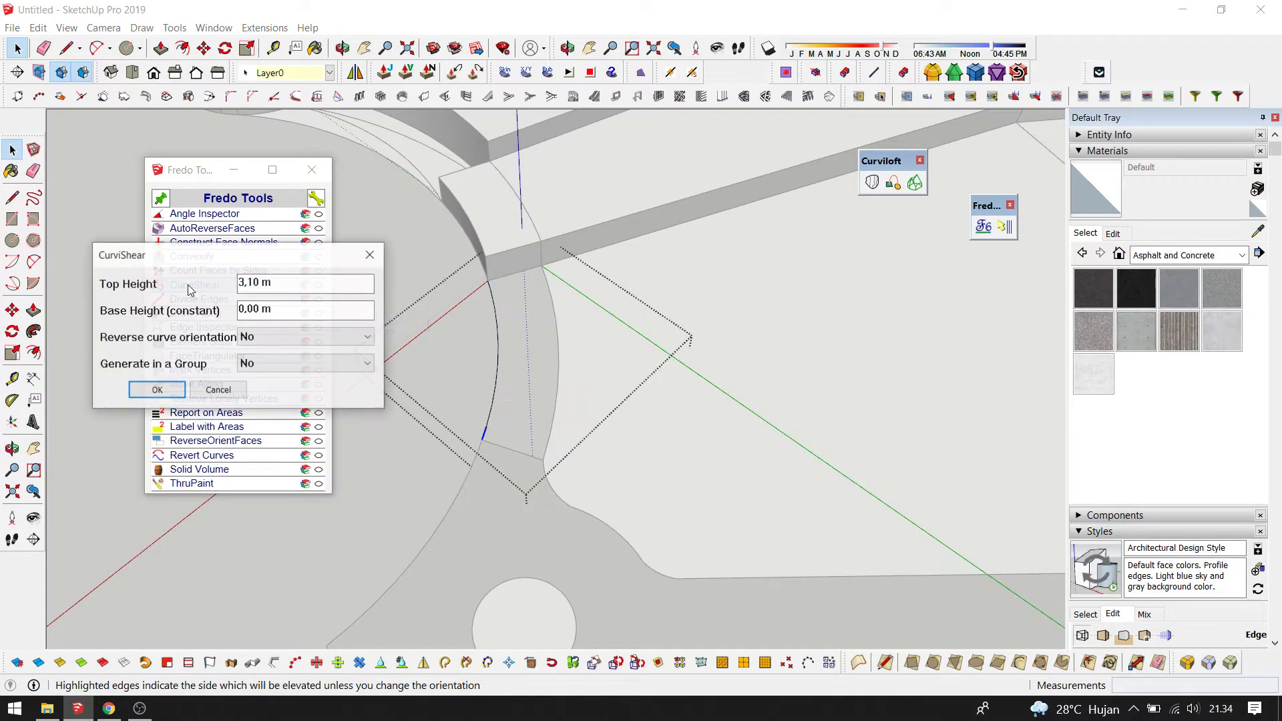
click(289, 284)
double_click(256, 282)
click(161, 390)
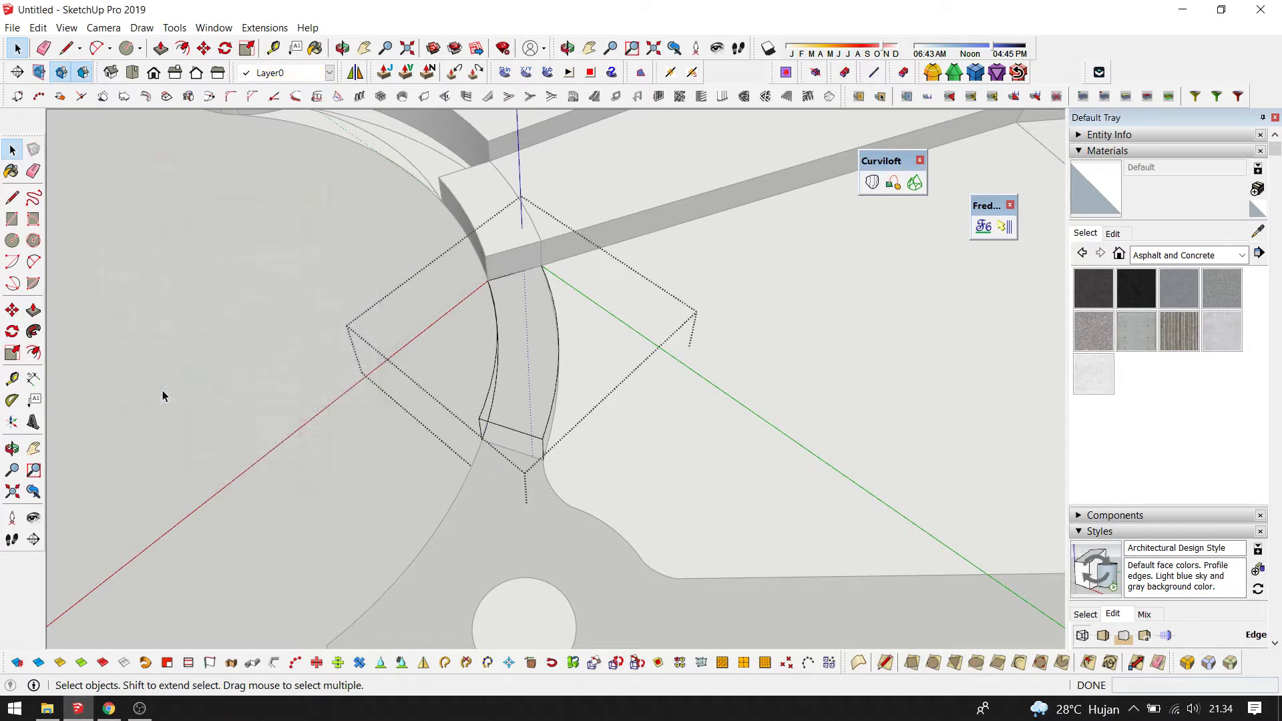
mouse_move(355, 394)
middle_down()
mouse_move(678, 215)
mouse_move(601, 331)
middle_up()
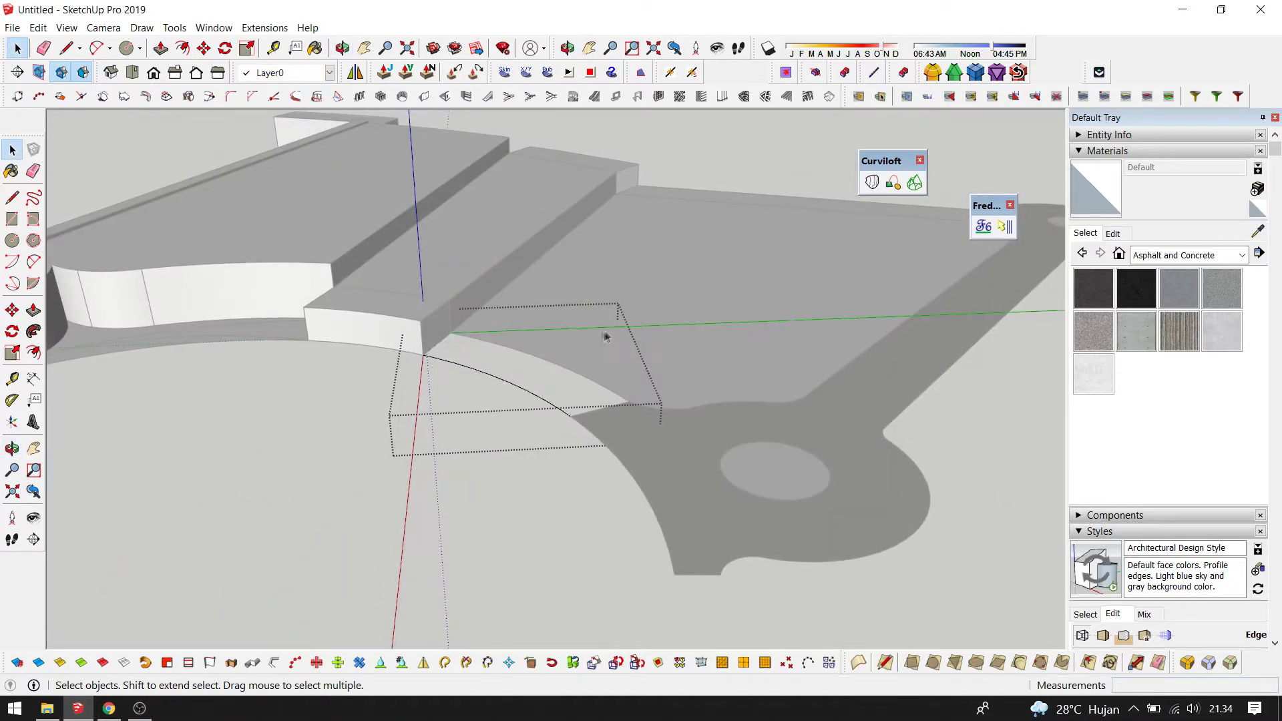
- CurviShear the remaining arc with Reverse curve orientation set to Yes
click(498, 379)
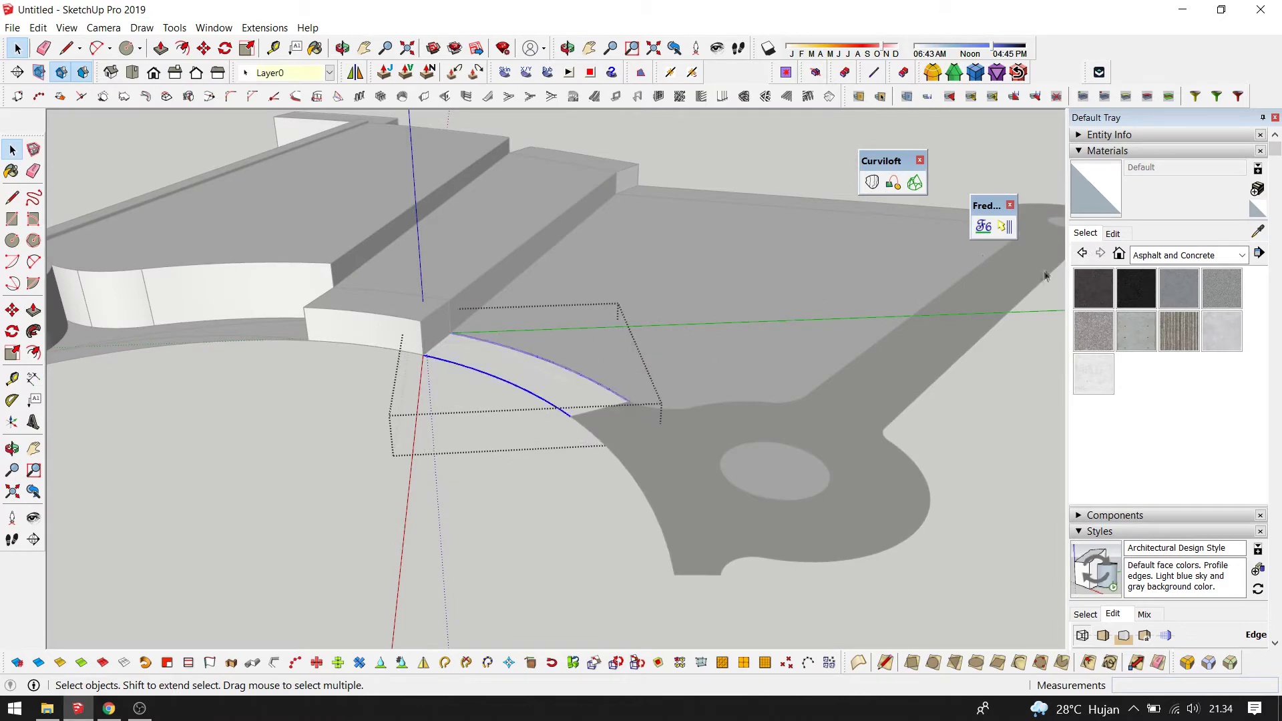
click(983, 227)
click(199, 287)
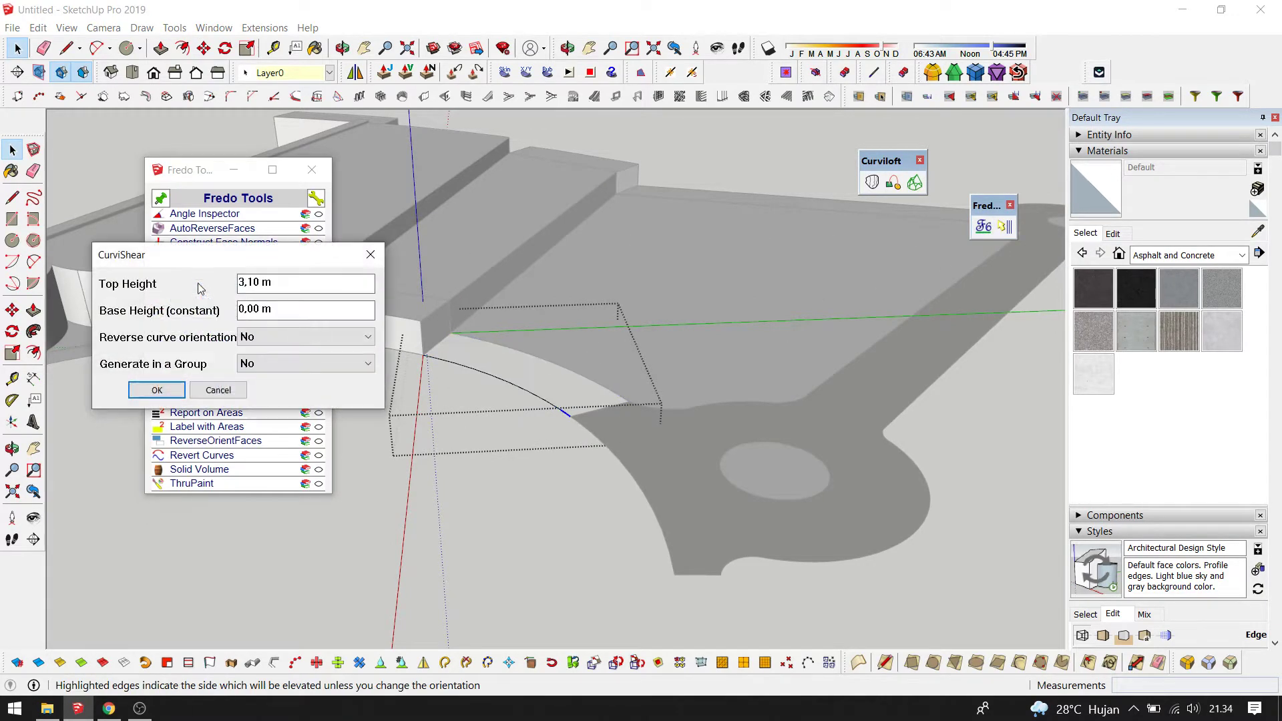
click(276, 333)
click(270, 350)
click(161, 393)
mouse_move(531, 373)
middle_down()
mouse_move(520, 415)
mouse_move(437, 414)
mouse_move(424, 401)
mouse_move(674, 366)
mouse_move(465, 329)
mouse_move(452, 303)
mouse_move(524, 321)
middle_up()
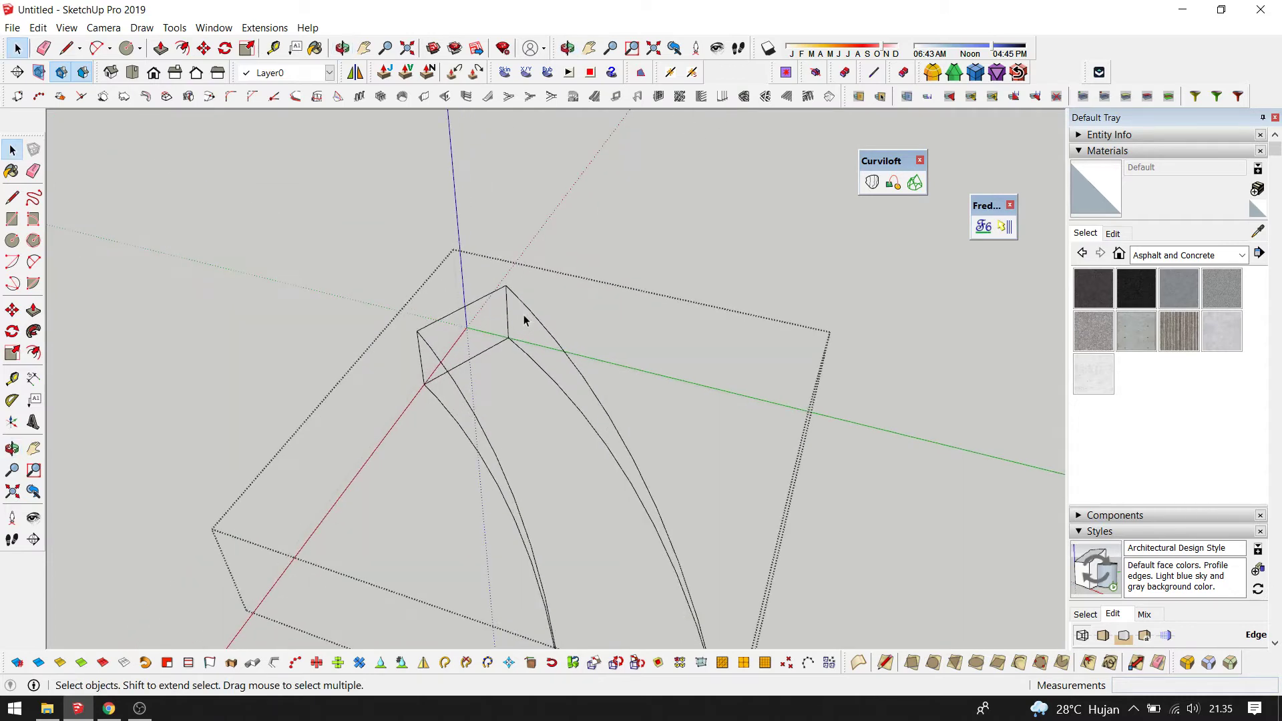
- Select the right curved edge, top edge and left curved edge of the outline
click(527, 314)
ctrl+click(482, 293)
ctrl+click(445, 363)
middle_drag(527, 261, 595, 495)
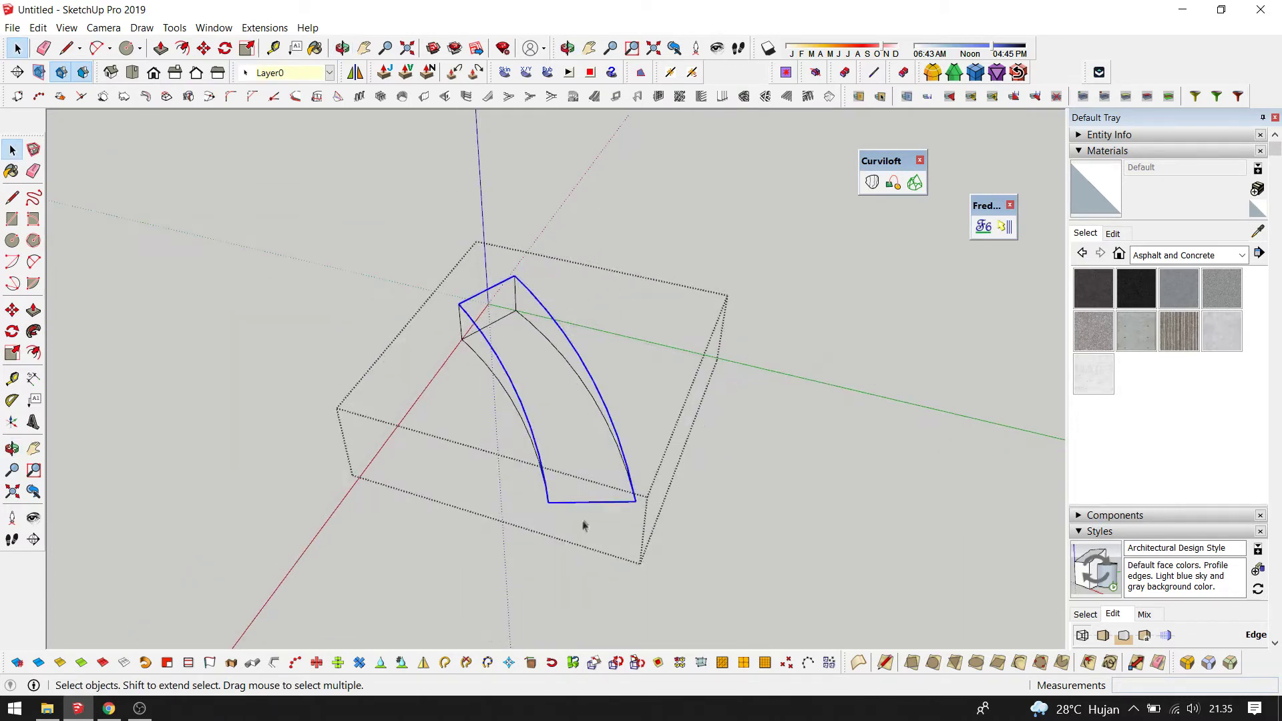
middle_drag(524, 367, 772, 261)
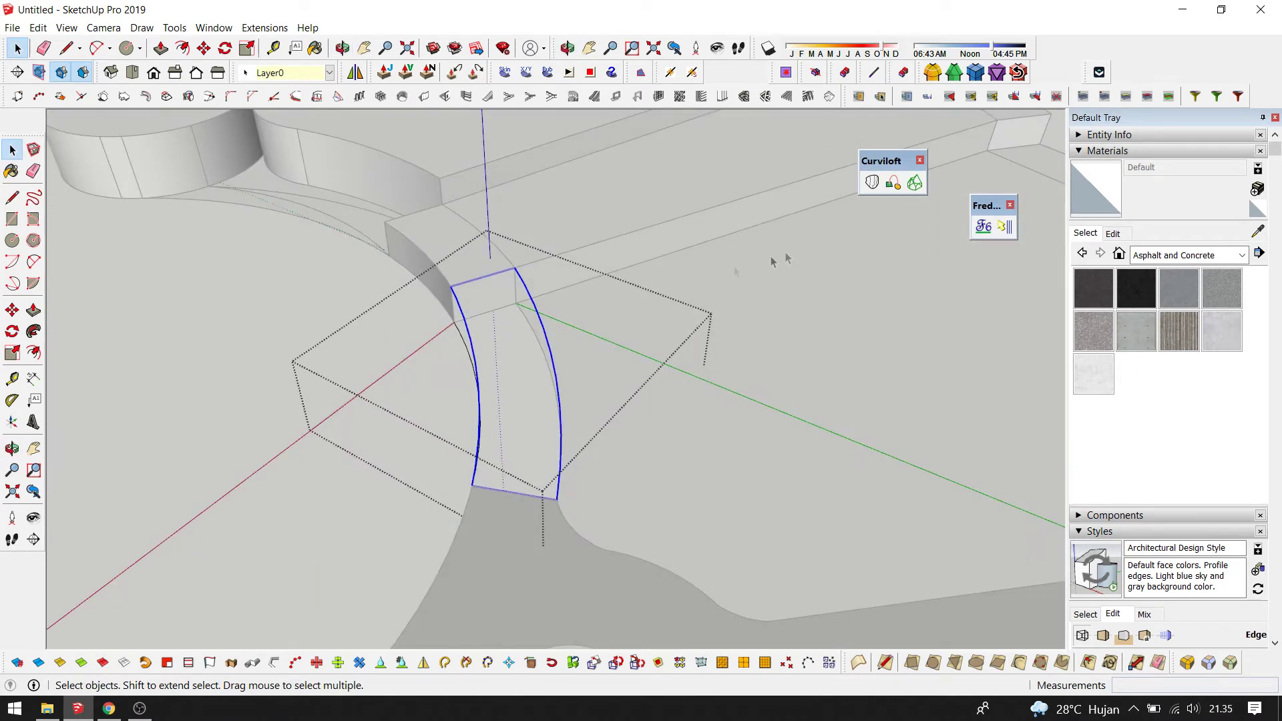
- Skin the outlined contours with Curviloft, then skin a strip between two curved edges
click(914, 185)
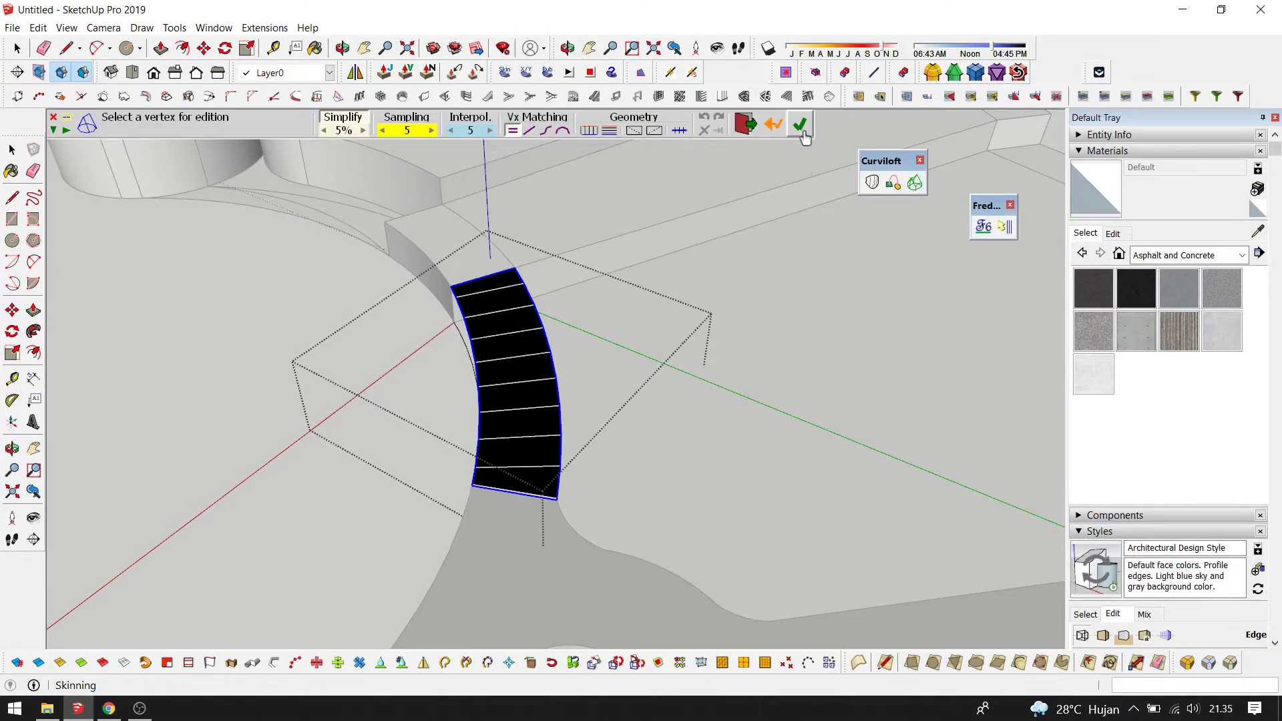
key(Return)
middle_drag(566, 329, 526, 332)
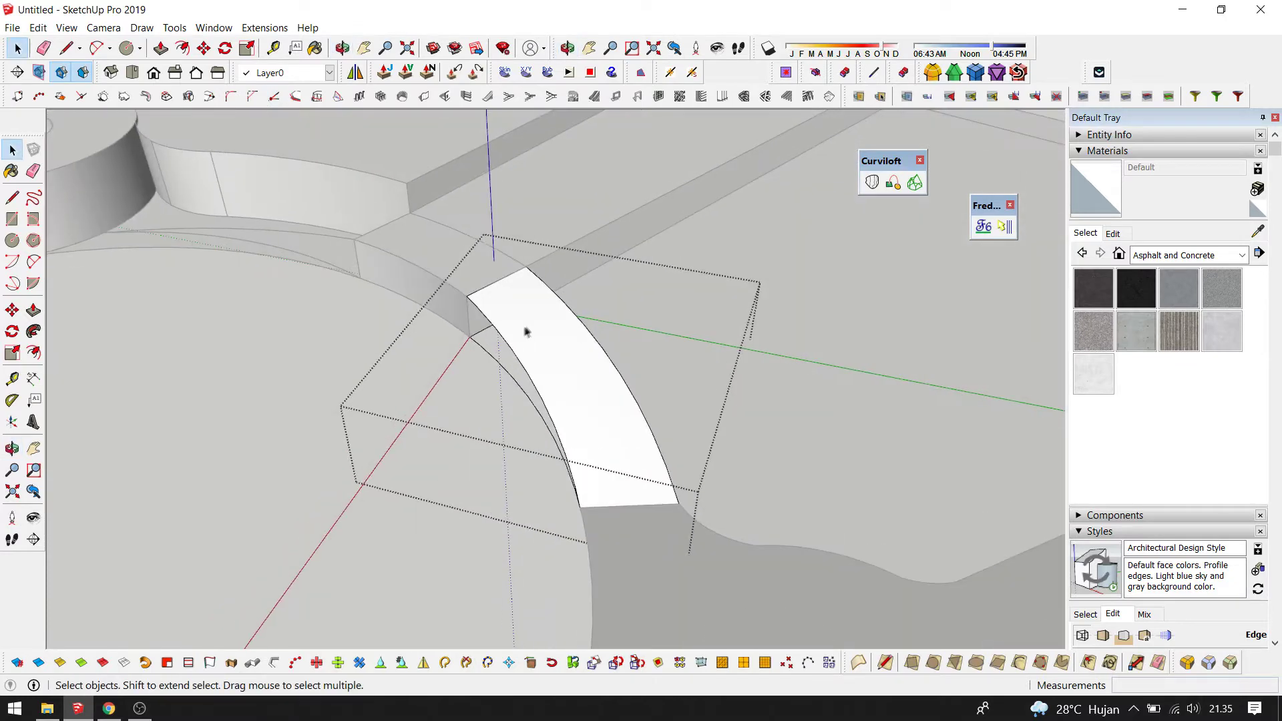
click(485, 323)
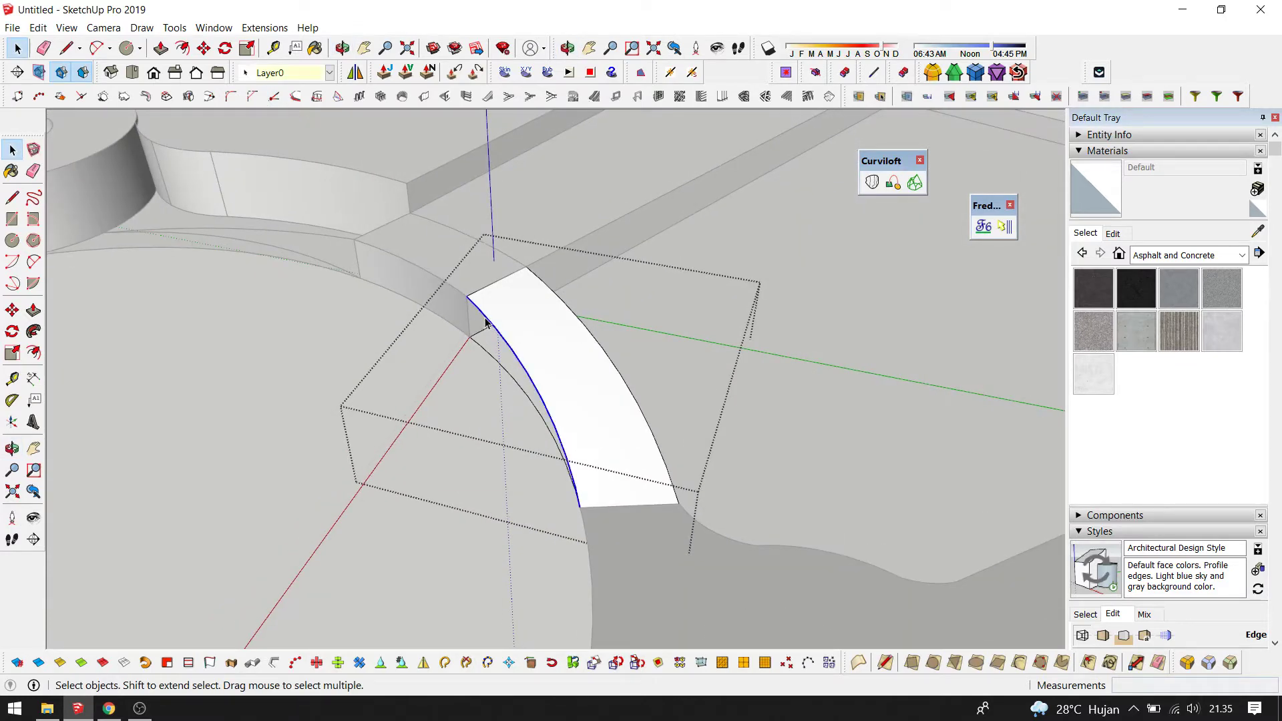
shift+click(498, 361)
click(915, 183)
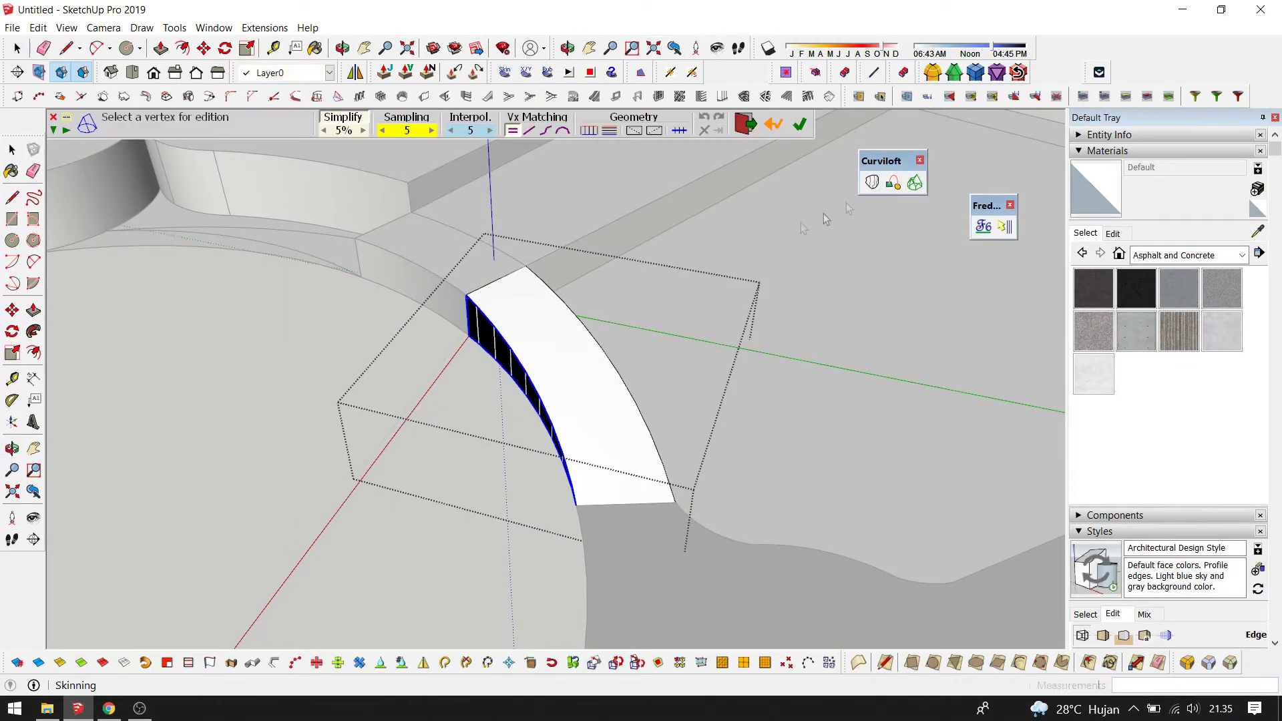
click(799, 124)
middle_drag(668, 294, 494, 292)
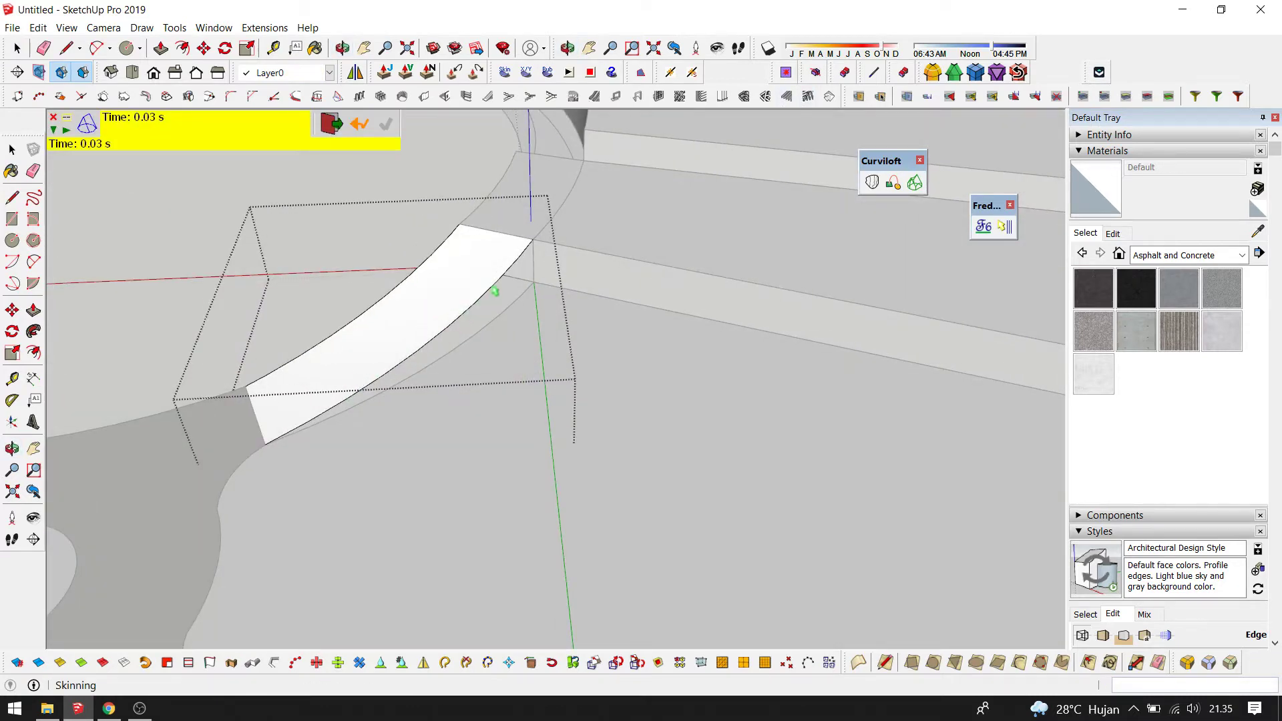
key(space)
- Loft a surface between the right and lower curved edges and orbit out to view the road
click(502, 286)
shift+click(511, 304)
click(914, 181)
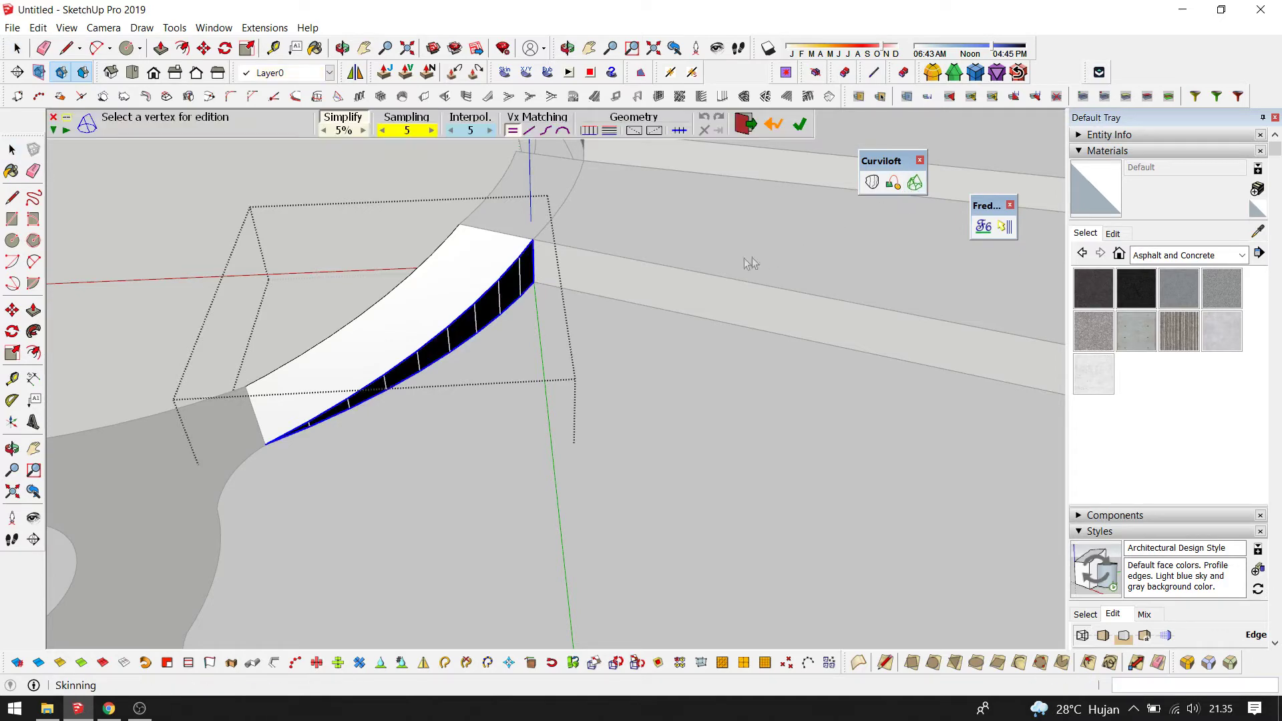
click(800, 124)
scroll(452, 413, down, 3)
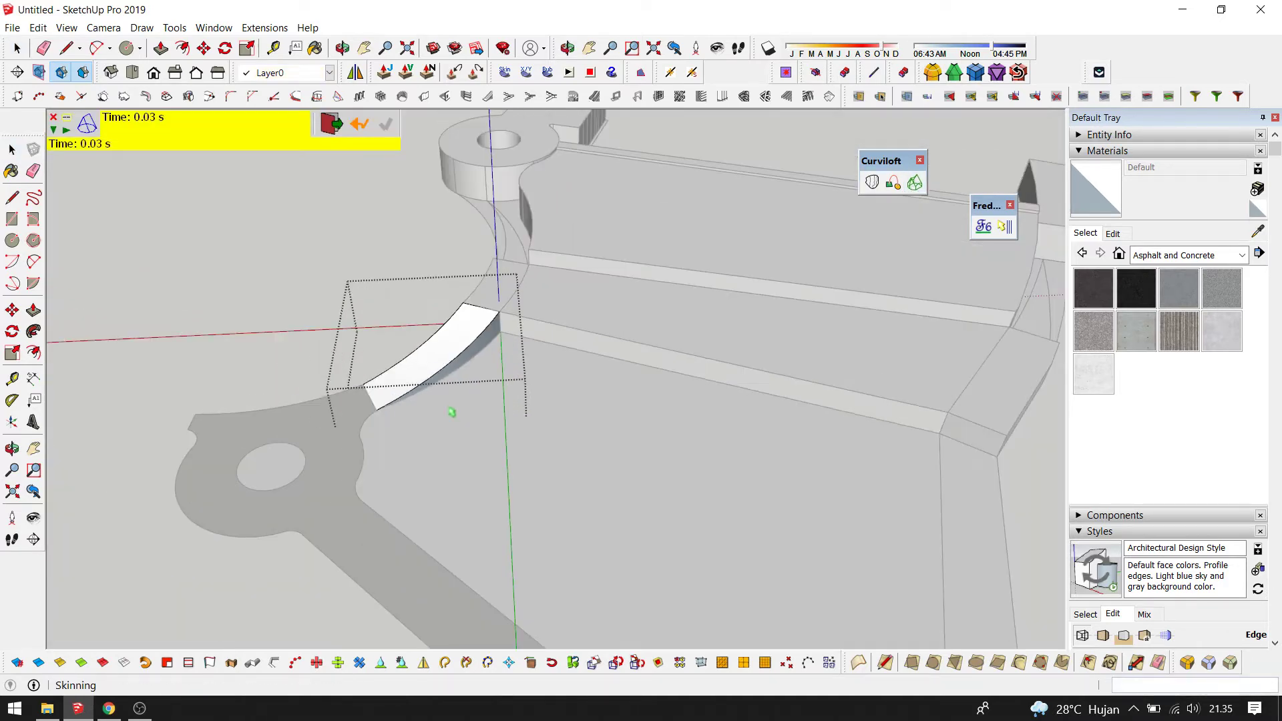
click(332, 124)
mouse_move(347, 133)
middle_down()
mouse_move(750, 416)
mouse_move(782, 410)
mouse_move(650, 409)
middle_up()
scroll(650, 409, up, 2)
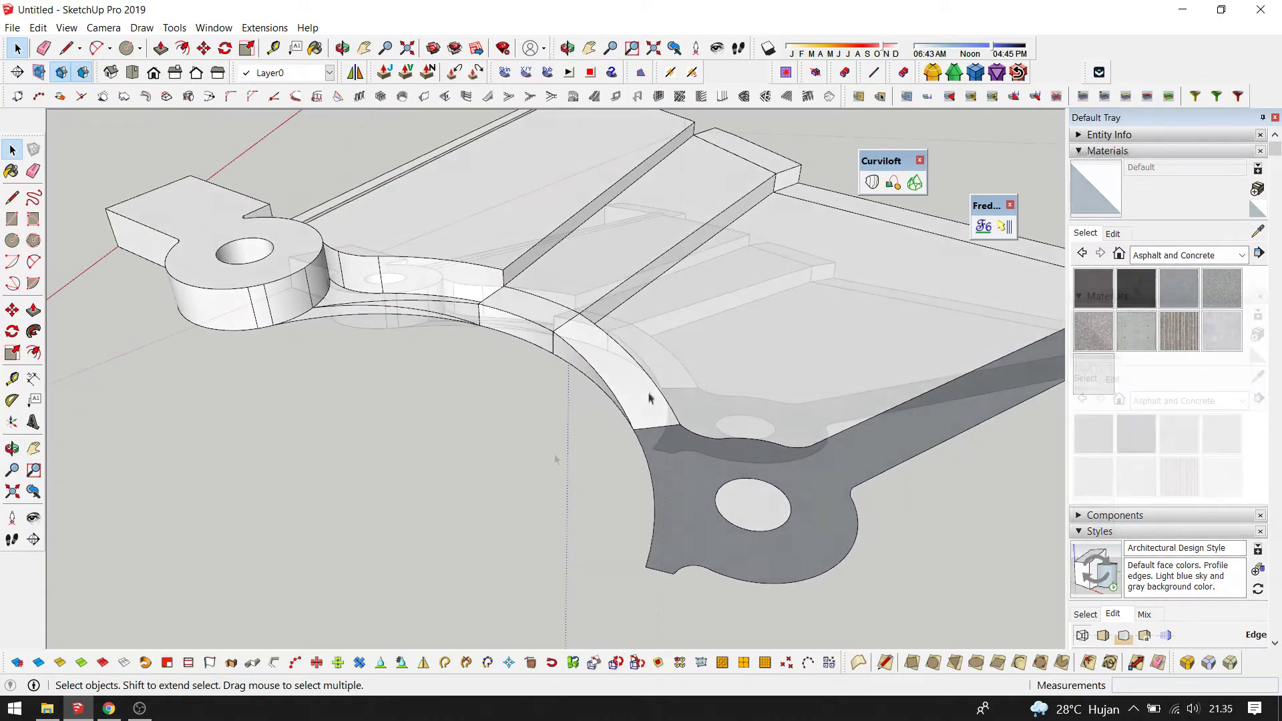
- Erase the curve crossing the junction region beside the ring
scroll(514, 295, up, 3)
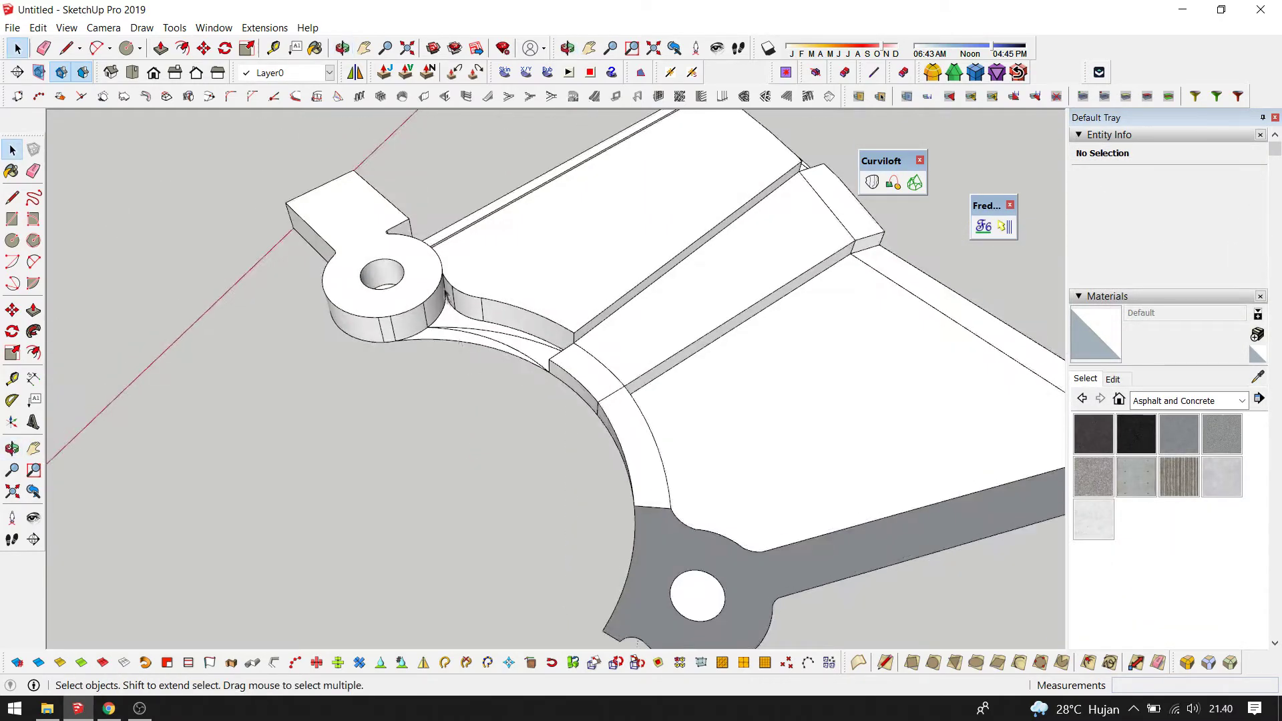
scroll(468, 334, up, 3)
key(e)
click(475, 353)
key(space)
middle_drag(474, 334, 451, 348)
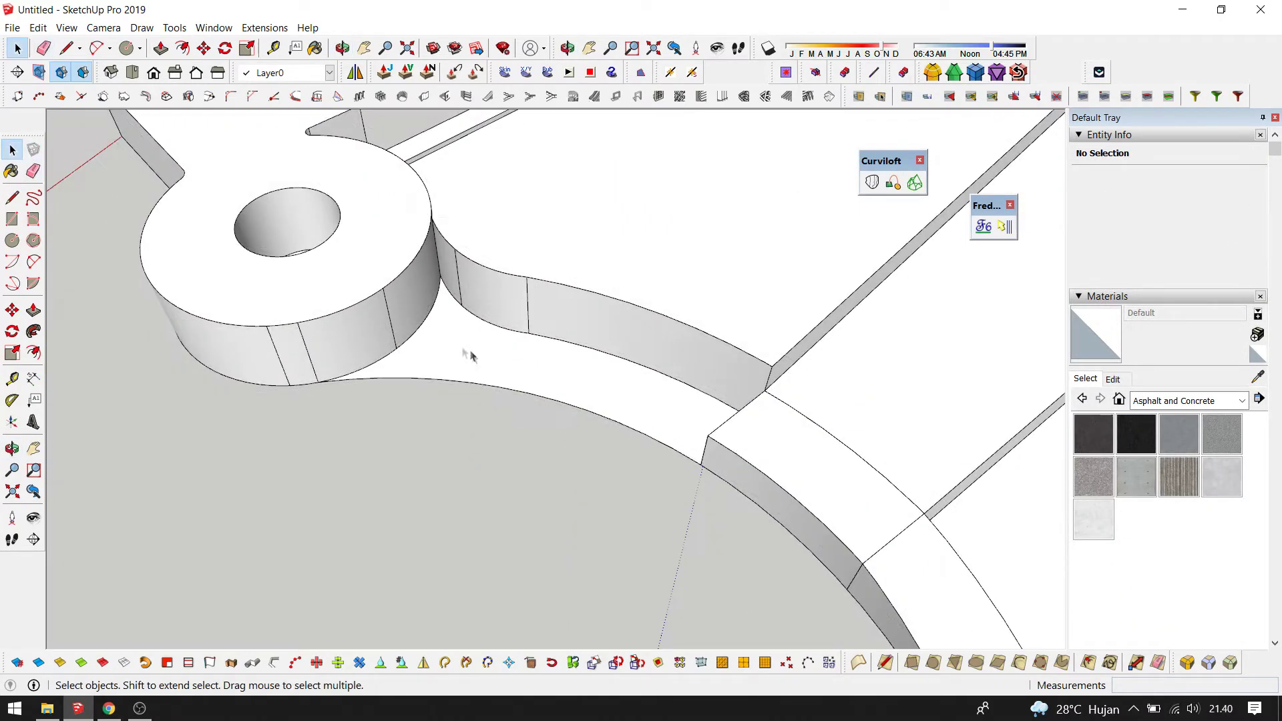
- Group the junction face, open it, and test a Push/Pull before cancelling
right_click(483, 361)
click(531, 441)
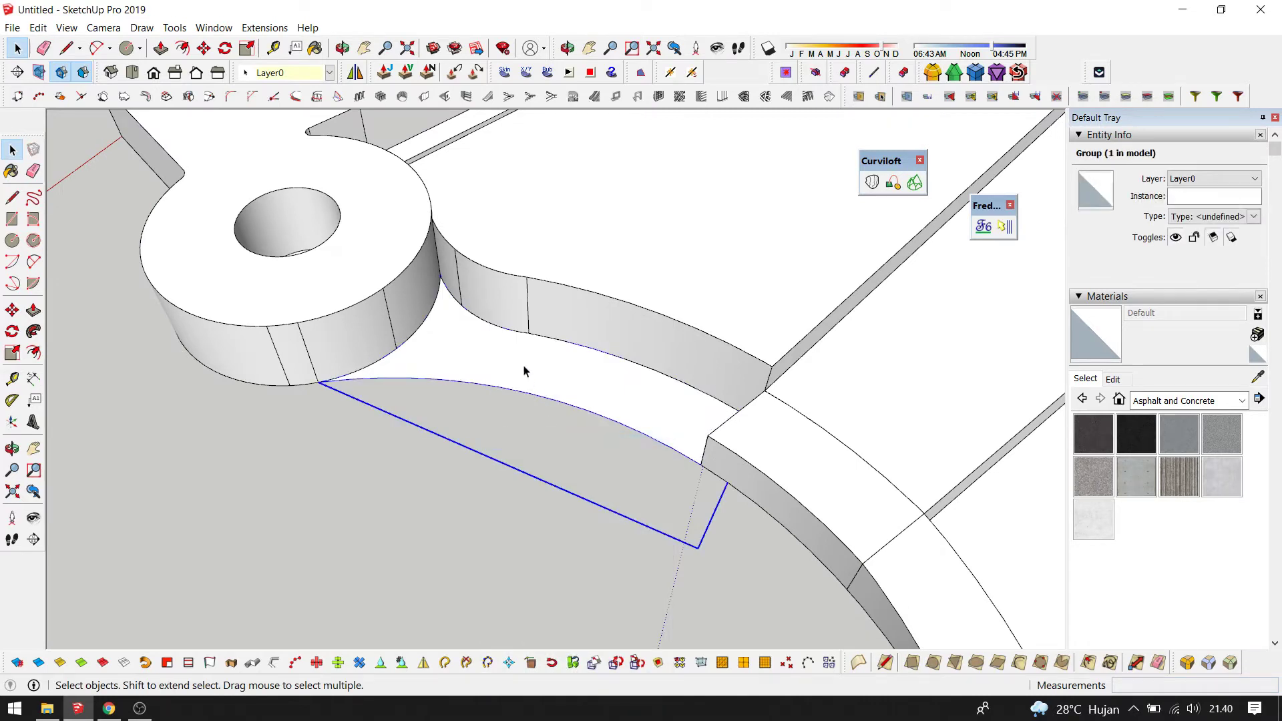
double_click(525, 370)
click(509, 366)
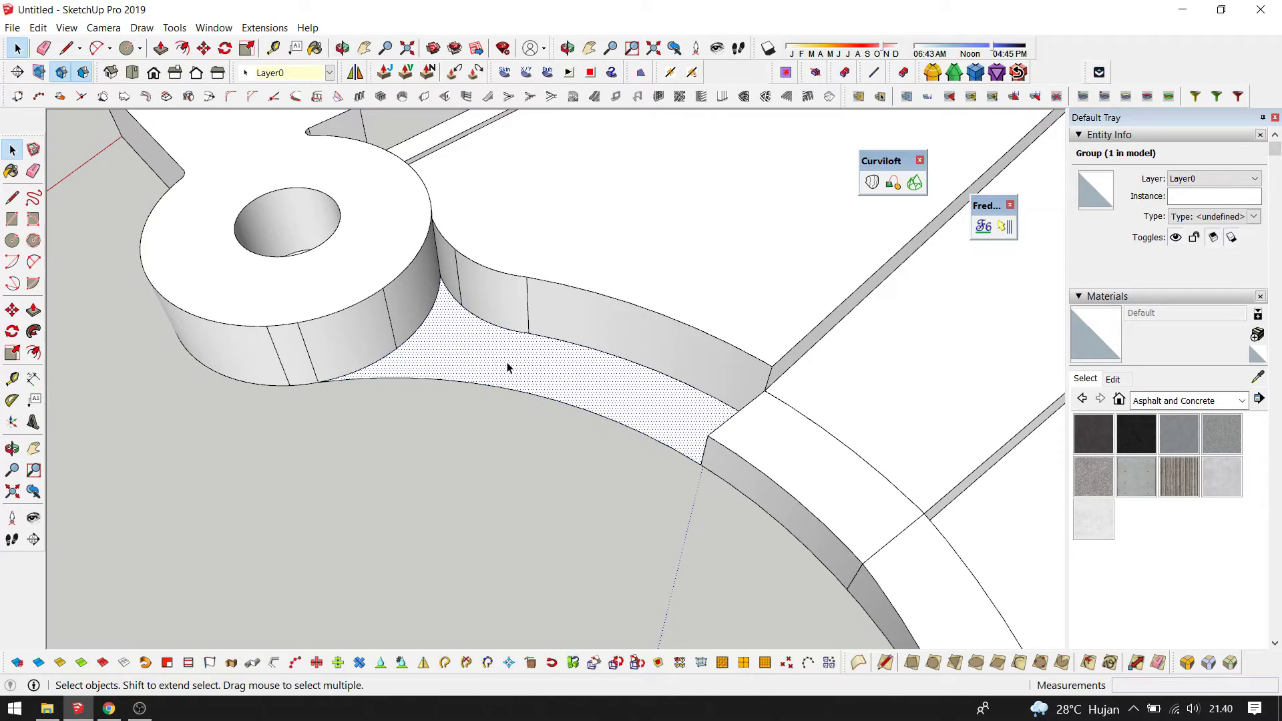
key(p)
drag(492, 363, 798, 444)
key(space)
- Group the face with its edges, undo the extrusion, and delete the face leaving its outline
double_click(653, 391)
right_click(653, 392)
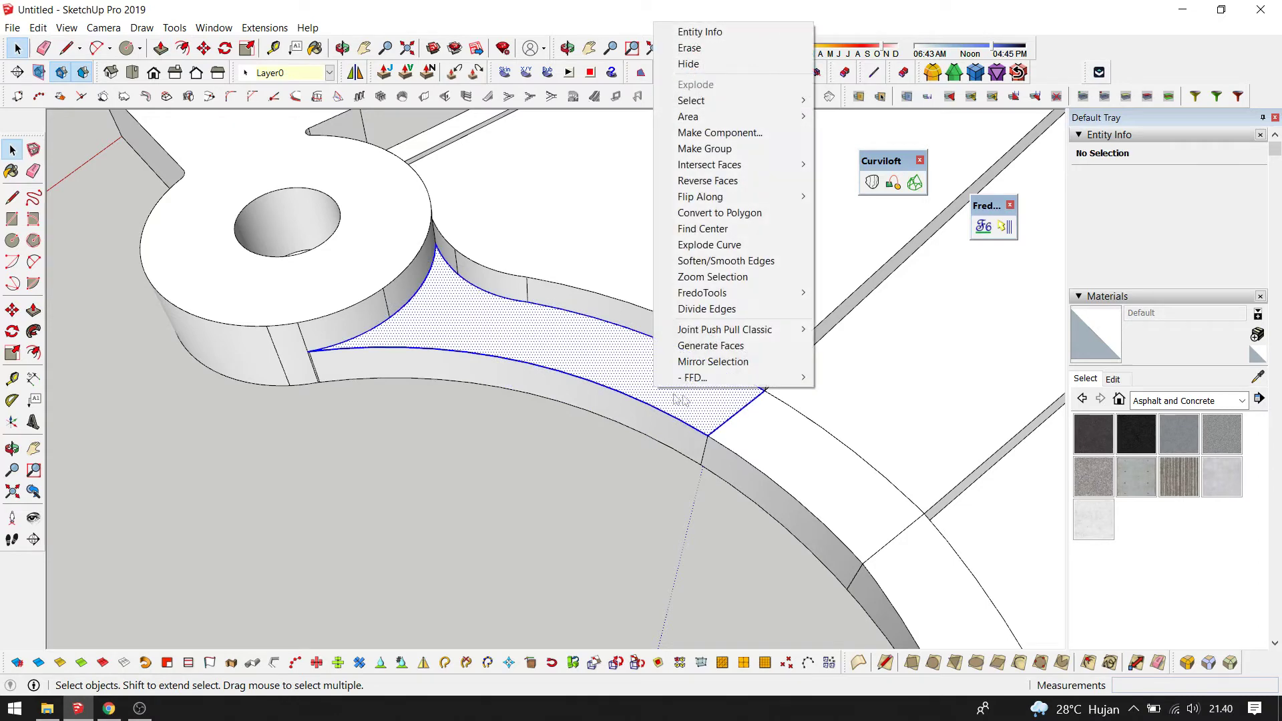
click(731, 150)
mouse_move(707, 398)
middle_down()
mouse_move(750, 427)
mouse_move(644, 474)
middle_up()
key(ctrl+z)
key(ctrl+z)
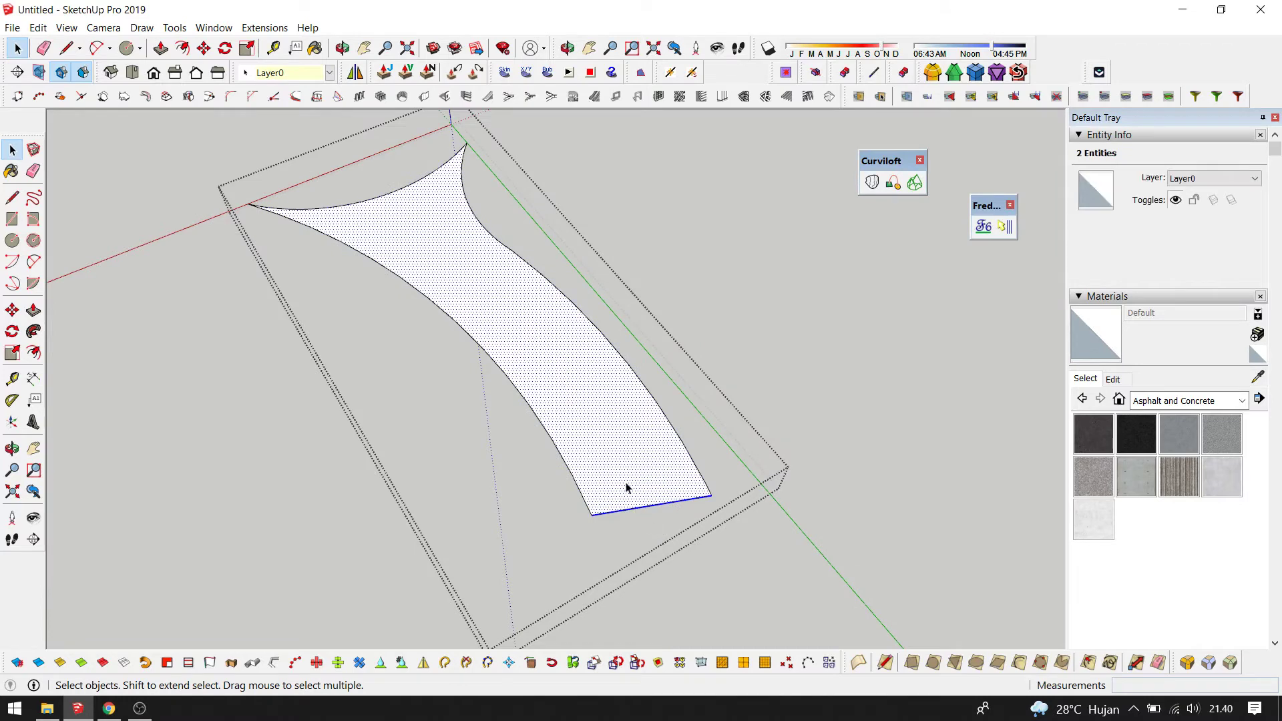
key(Delete)
scroll(468, 150, up, 2)
scroll(467, 151, up, 1)
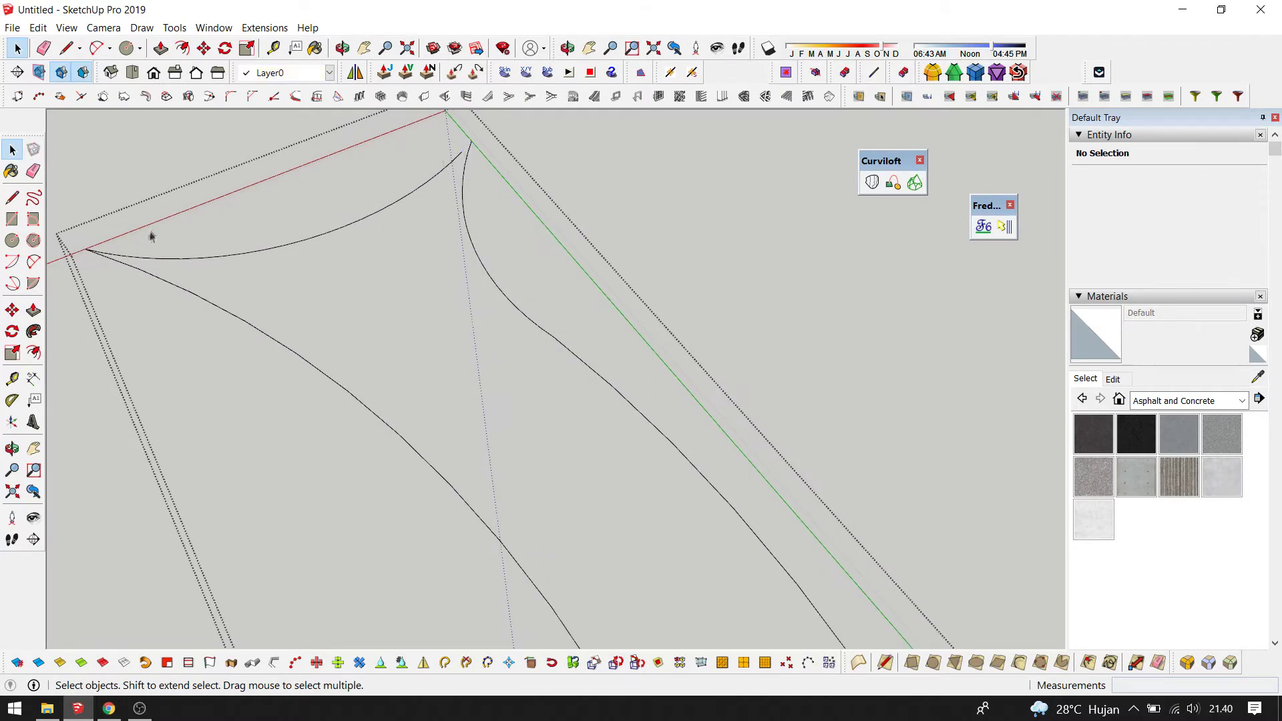
click(100, 254)
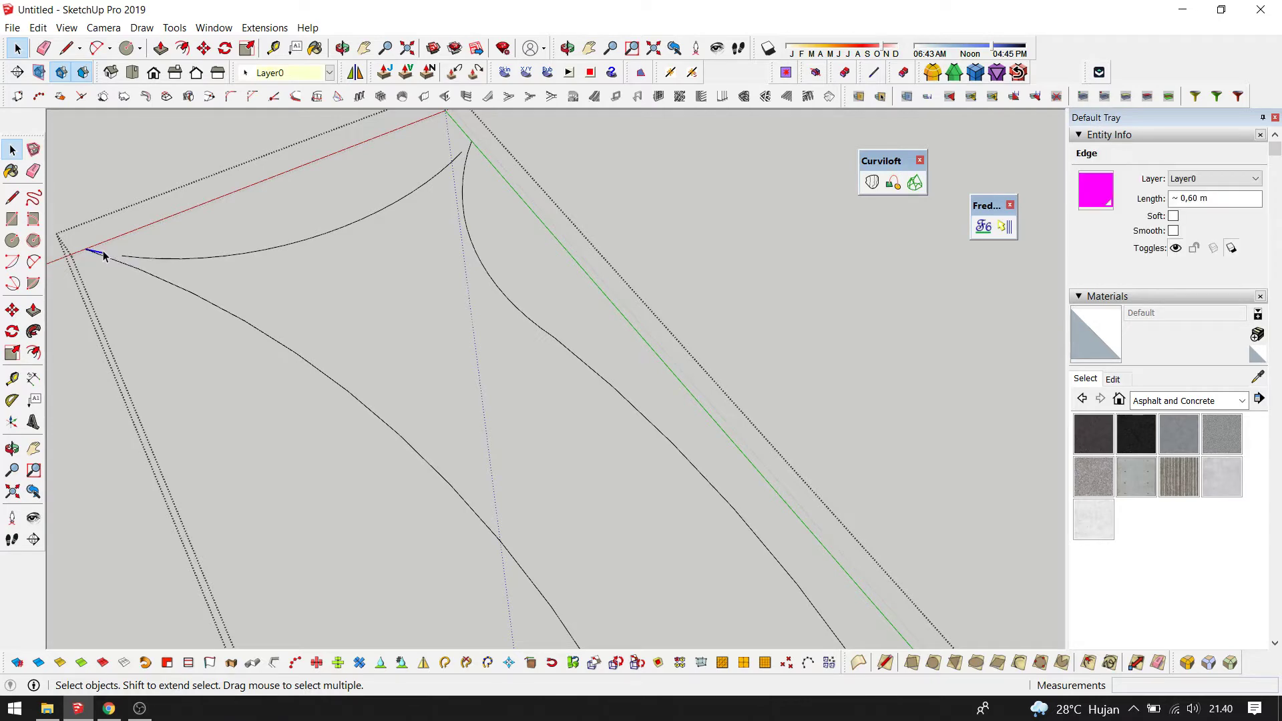
click(136, 262)
mouse_move(158, 252)
middle_down()
mouse_move(401, 454)
mouse_move(398, 415)
middle_up()
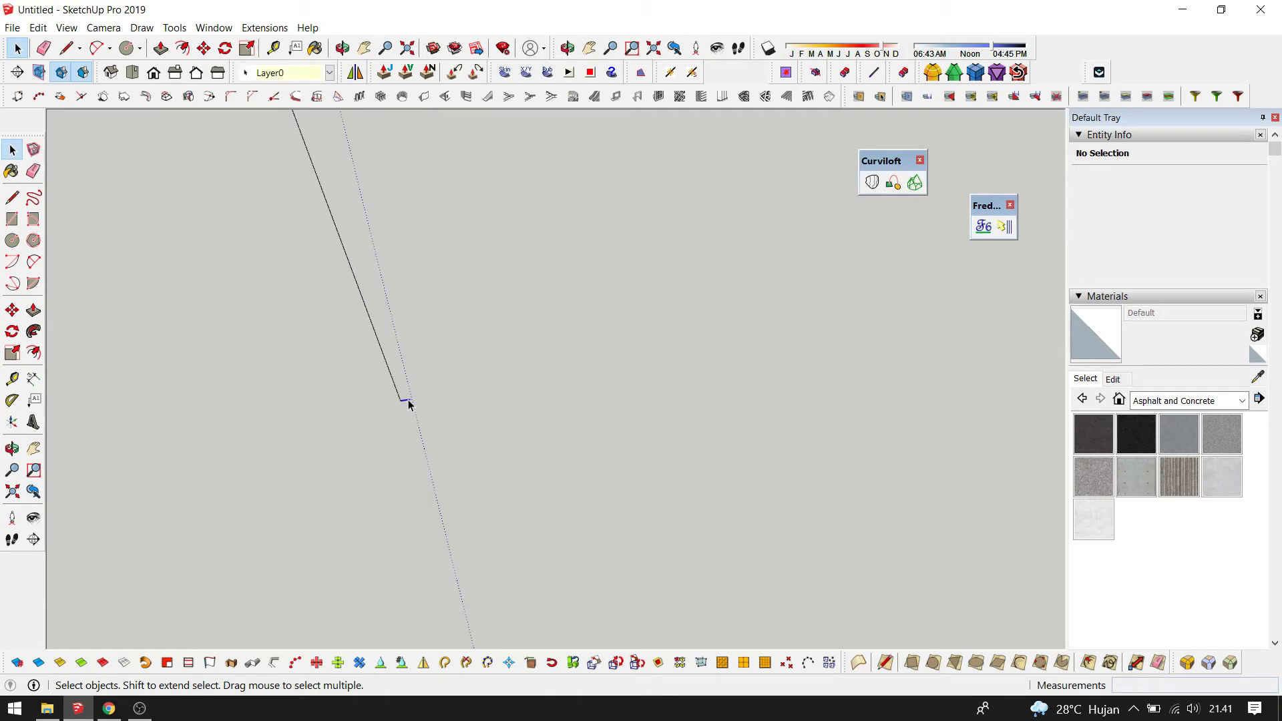
click(407, 404)
scroll(404, 406, up, 5)
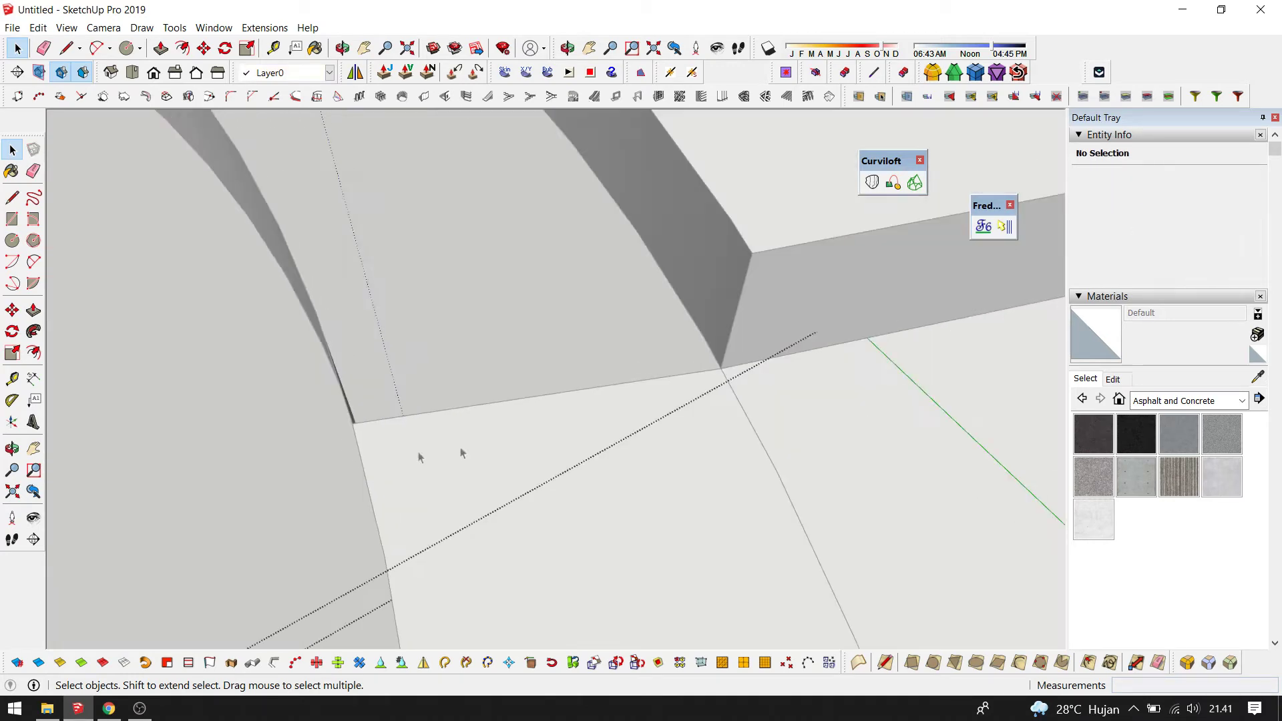
middle_drag(401, 408, 707, 331)
scroll(753, 444, down, 5)
middle_drag(753, 444, 688, 499)
triple_click(688, 468)
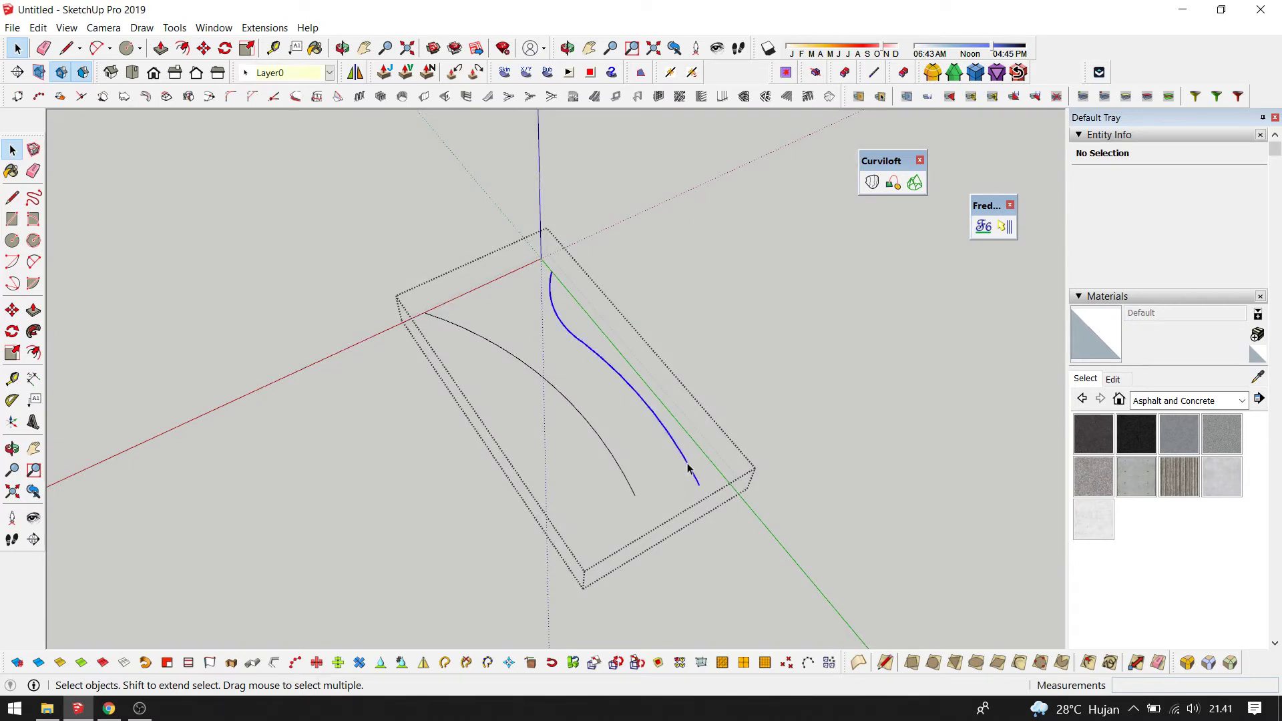
- Weld the right and left road-edge curves into single polylines and select both
click(265, 27)
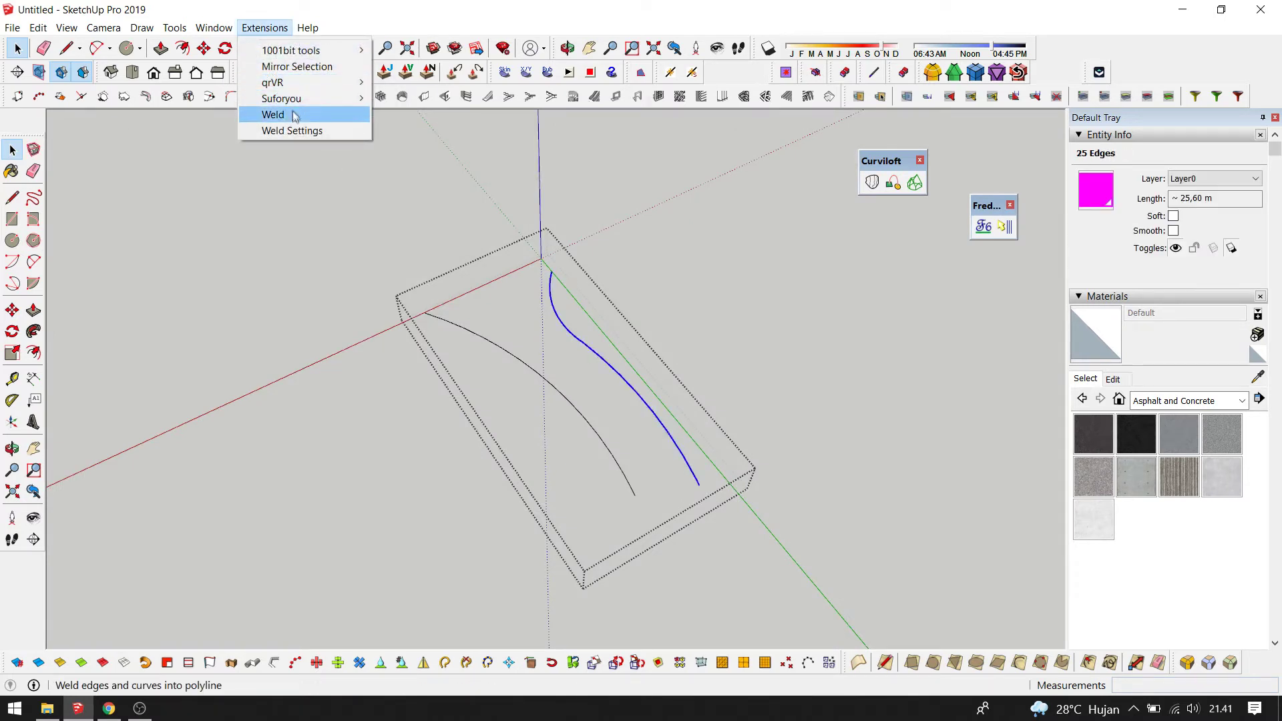
click(273, 114)
triple_click(504, 355)
click(265, 27)
click(273, 114)
drag(709, 272, 372, 475)
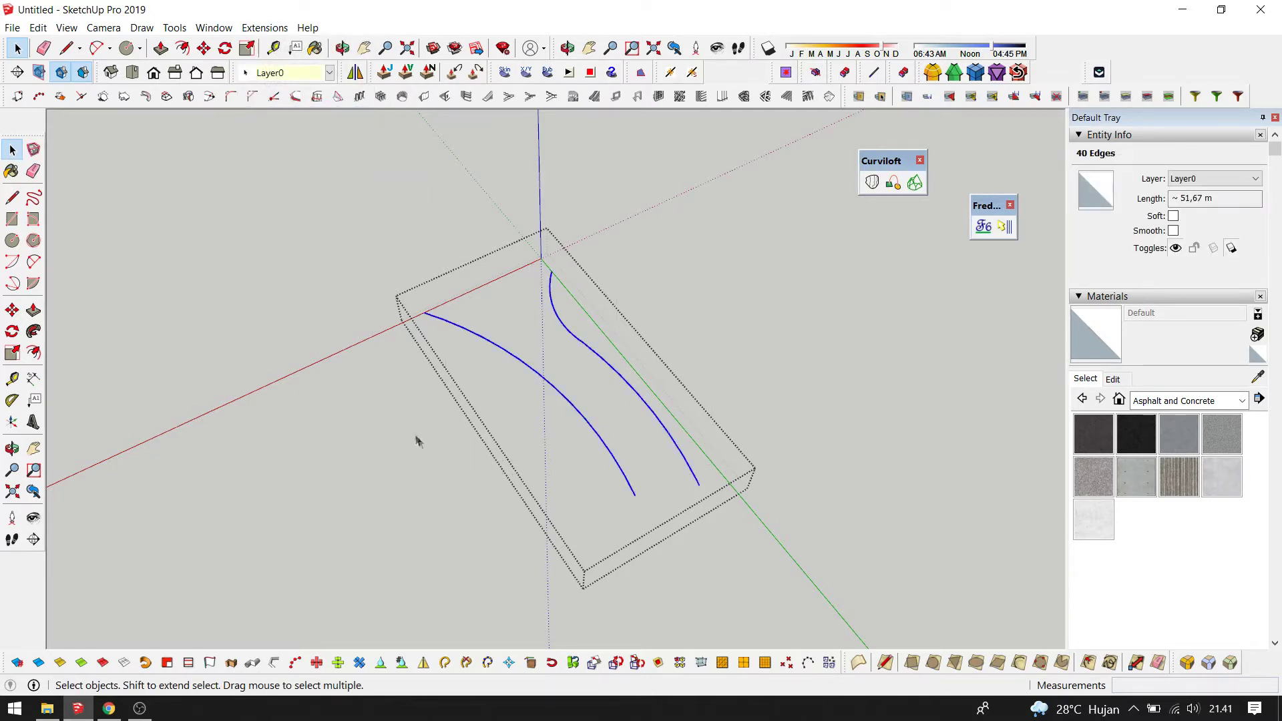
scroll(459, 442, down, 2)
click(984, 230)
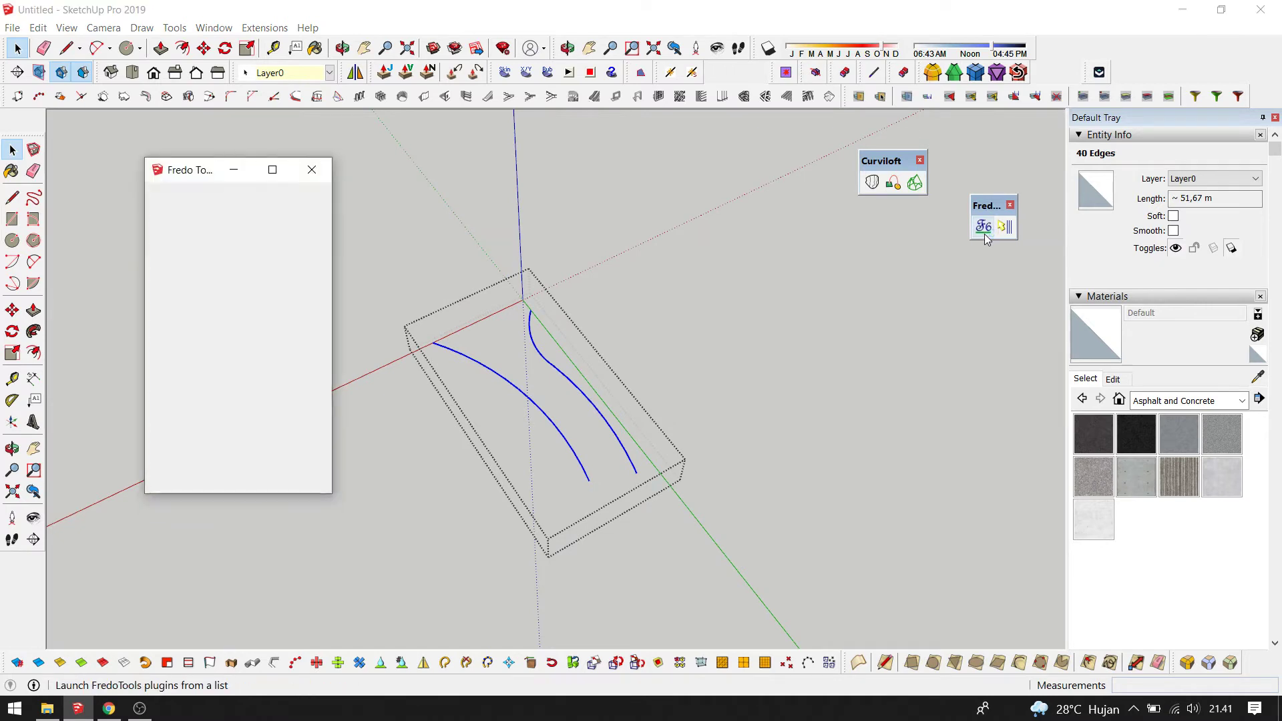
- Run CurviShear with 0.00 m base, 2.70 m top height and reversed orientation
click(199, 286)
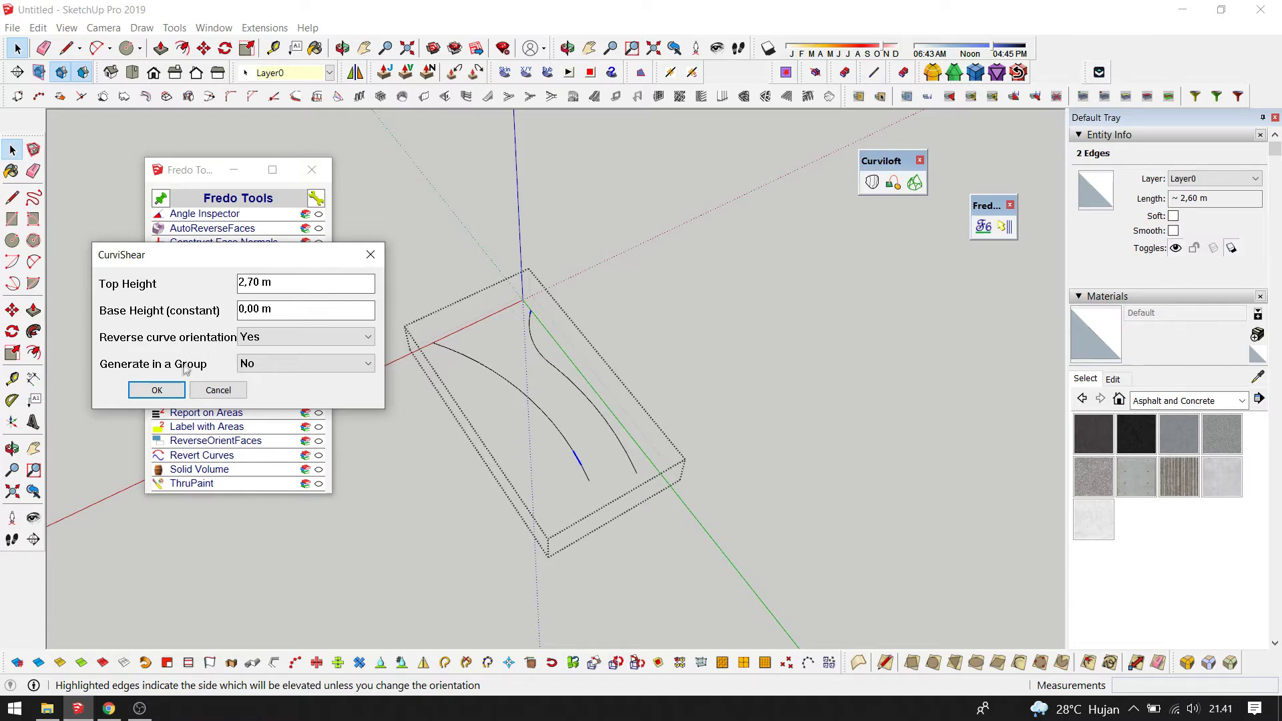
click(157, 390)
scroll(495, 390, up, 3)
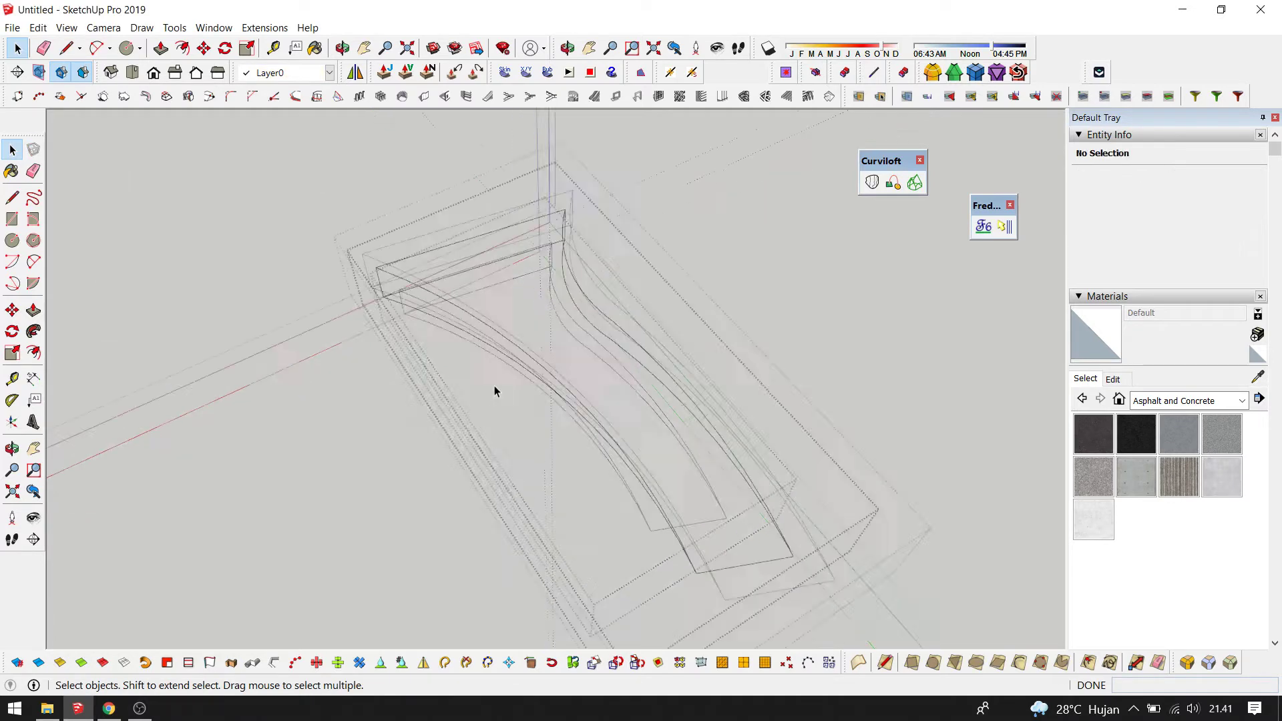
mouse_move(492, 387)
middle_down()
mouse_move(591, 361)
mouse_move(487, 243)
middle_up()
scroll(486, 243, up, 2)
scroll(480, 234, down, 2)
scroll(478, 226, up, 2)
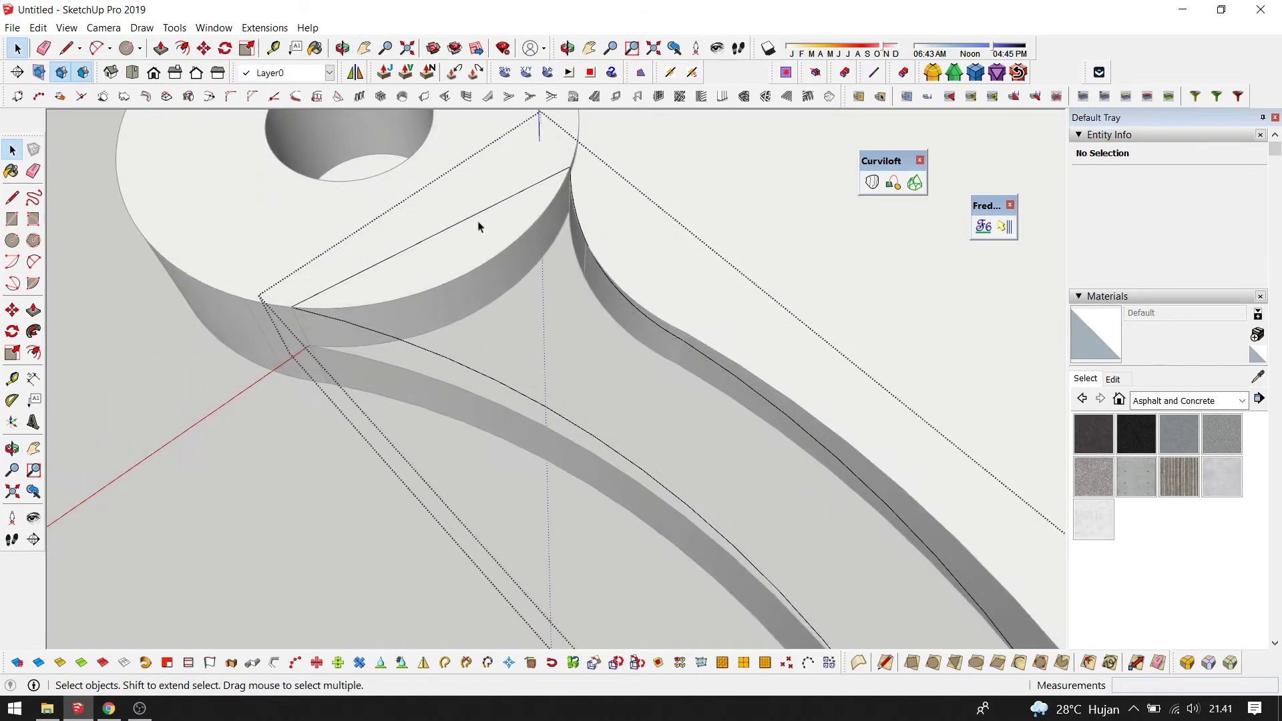
- Start a two-point arc at a sheared curve's end, then cancel to restart it
click(483, 223)
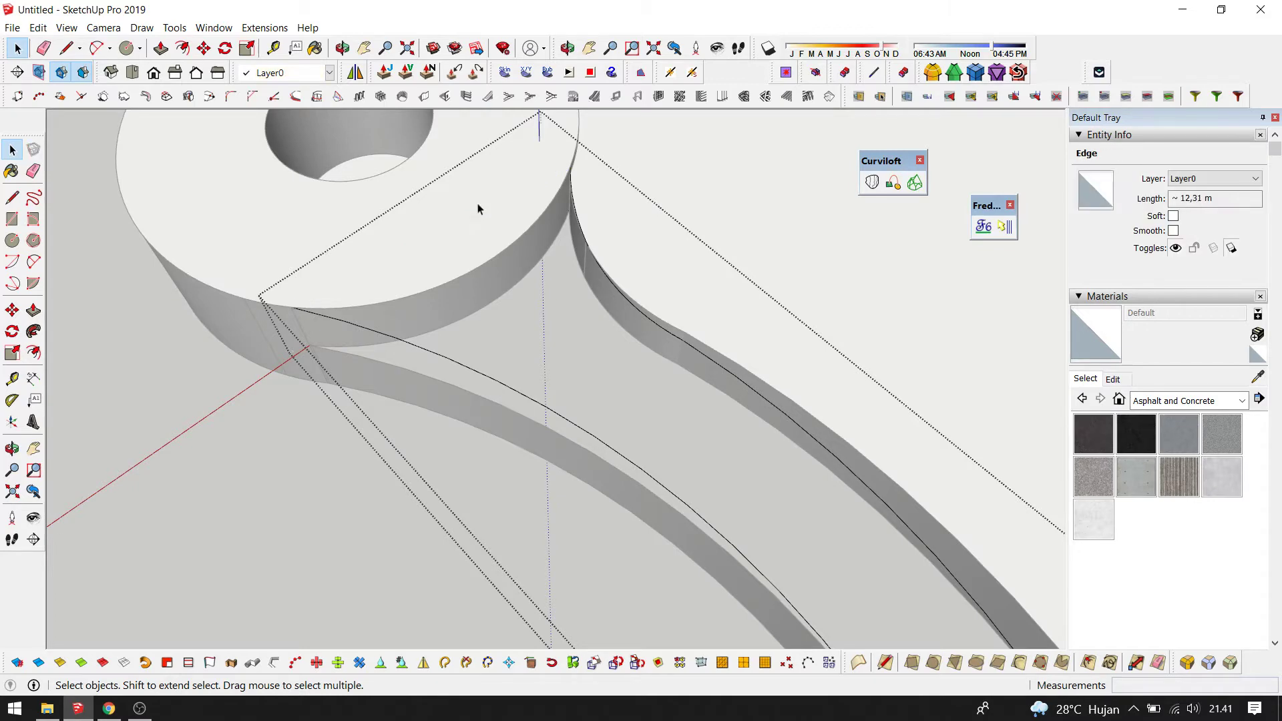
key(a)
scroll(370, 269, up, 1)
scroll(300, 301, up, 2)
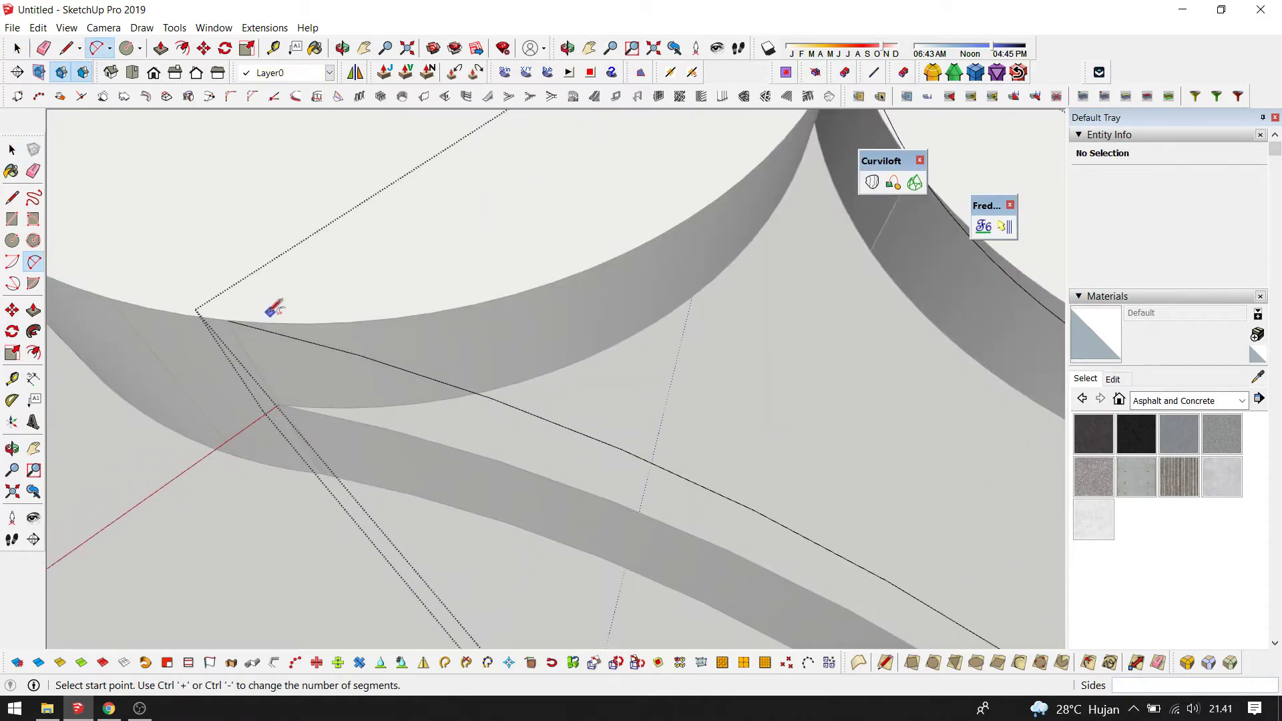
scroll(270, 306, up, 2)
click(227, 320)
mouse_move(242, 326)
middle_down()
mouse_move(297, 409)
mouse_move(278, 380)
middle_up()
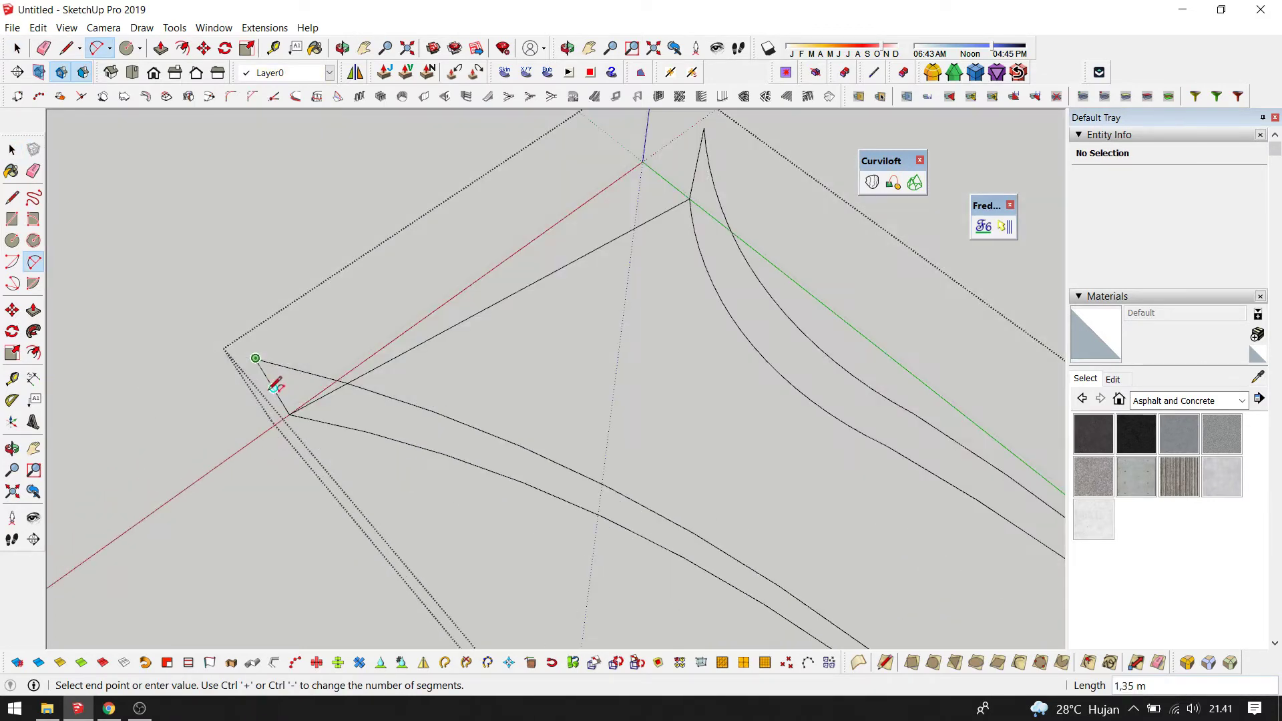
key(Escape)
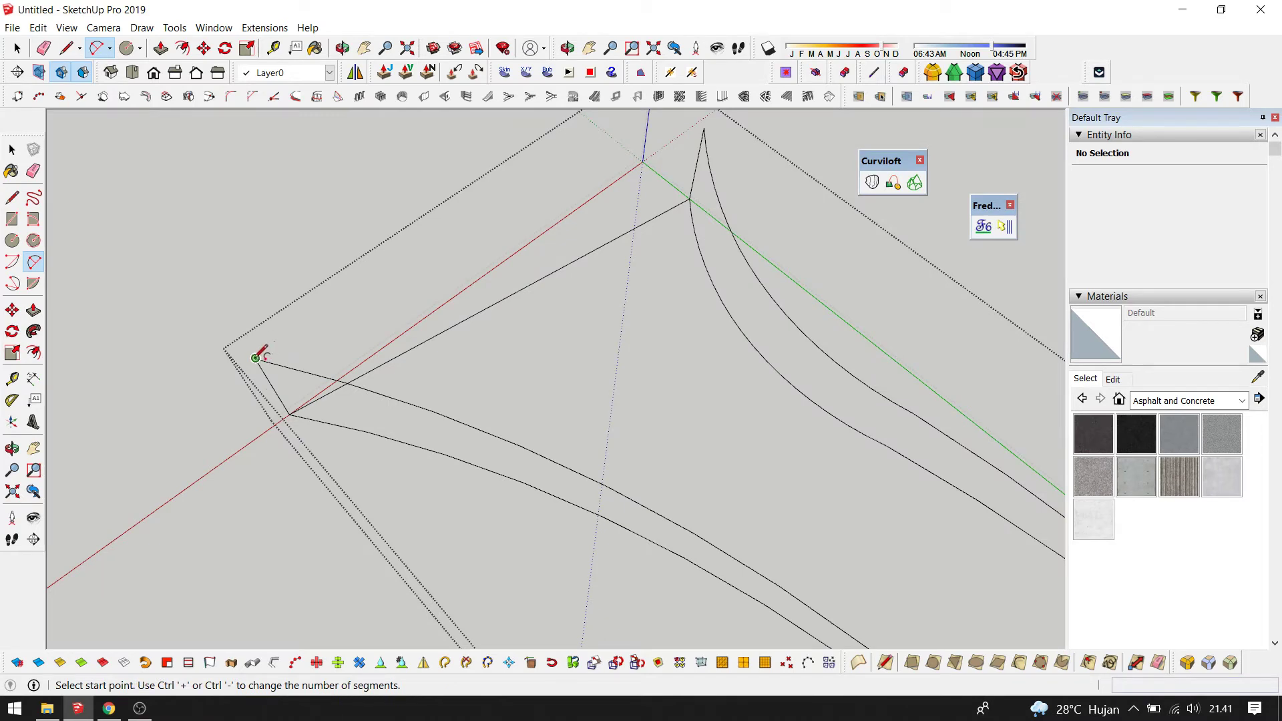
- Draw a two-point arc (~9,57 m radius) between the curves' upper ends along the ring
click(263, 352)
scroll(264, 352, down, 3)
mouse_move(532, 239)
middle_down()
mouse_move(467, 163)
mouse_move(520, 151)
middle_up()
click(520, 151)
scroll(753, 191, down, 5)
scroll(753, 192, down, 5)
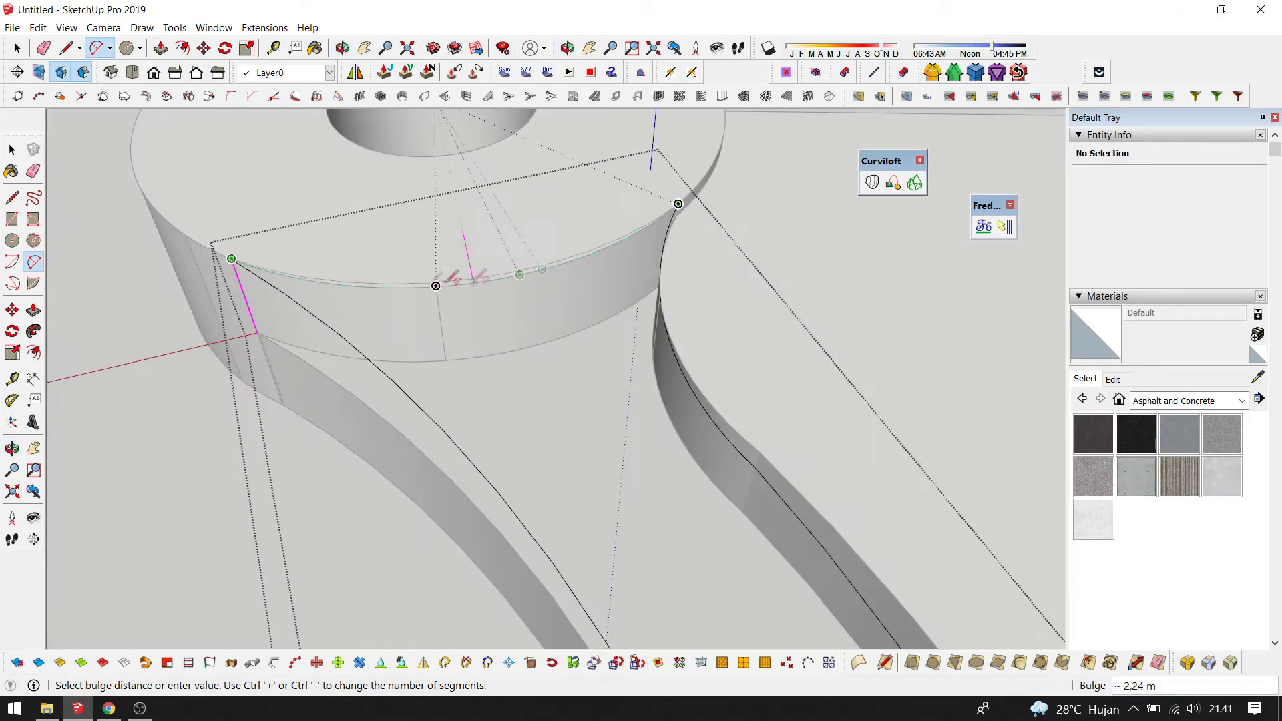
click(473, 283)
key(space)
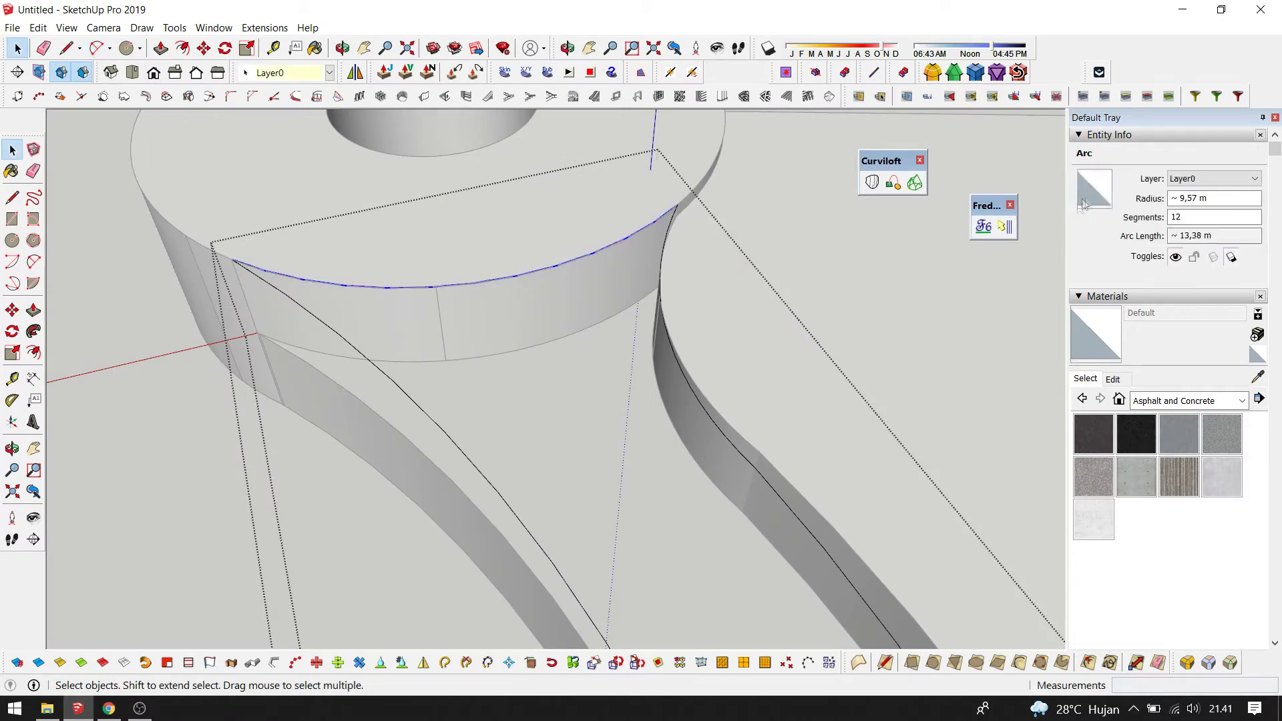
- Set the new arc to 100 segments in Entity Info
drag(1191, 219, 1158, 217)
key(Return)
scroll(625, 294, down, 5)
middle_drag(535, 246, 541, 281)
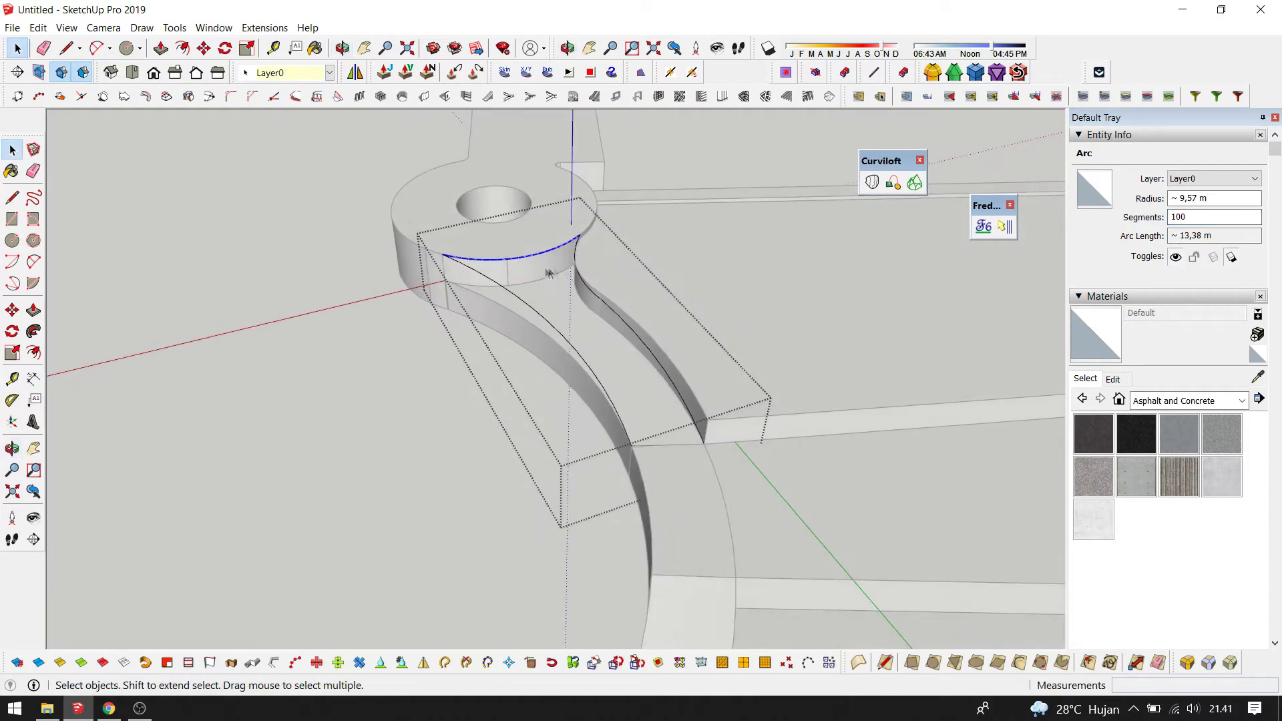
scroll(542, 278, up, 2)
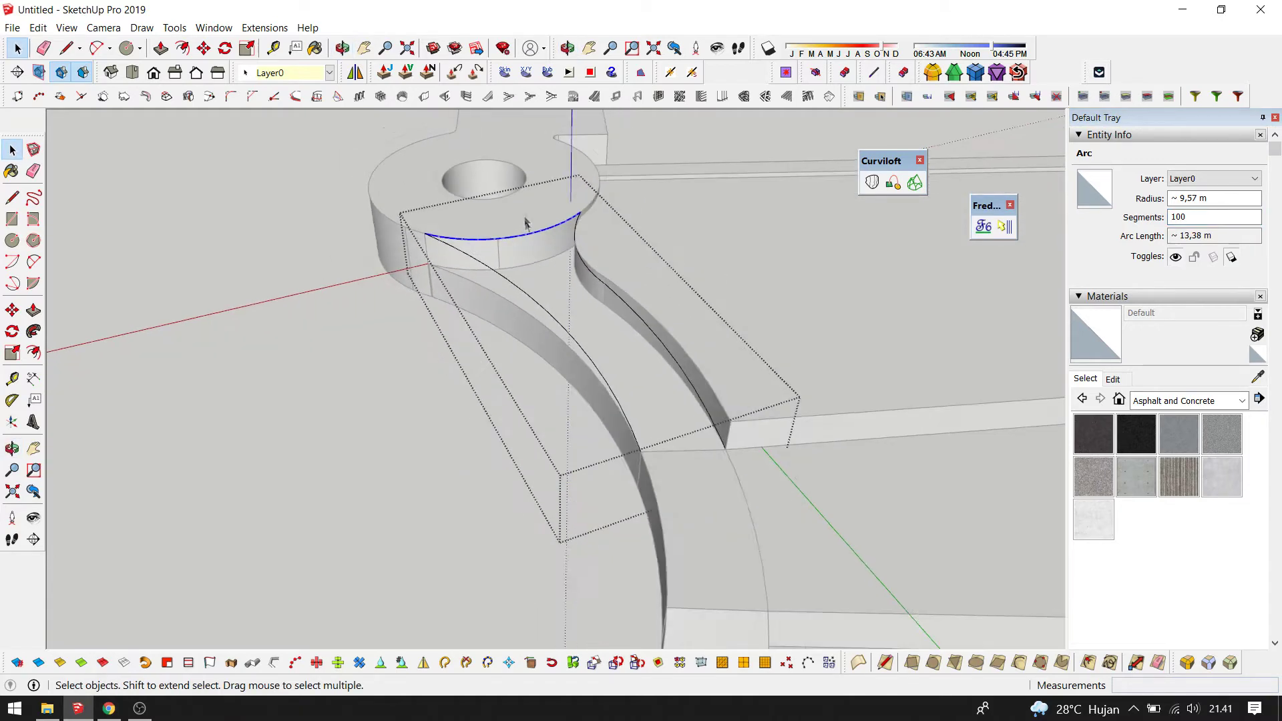
- Select the left and right curved ramp edges plus the bottom edge joining them
scroll(521, 251, up, 1)
ctrl+click(449, 281)
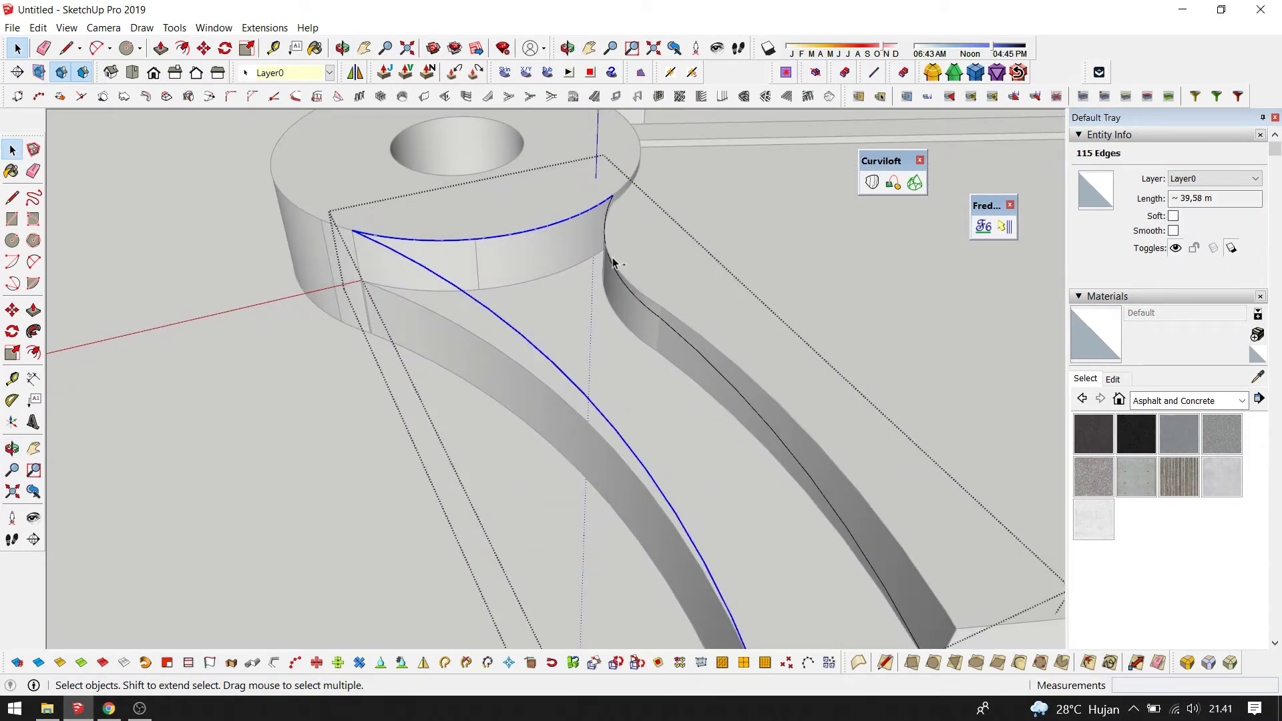
ctrl+click(613, 268)
scroll(588, 267, down, 2)
ctrl+click(664, 407)
scroll(748, 273, up, 2)
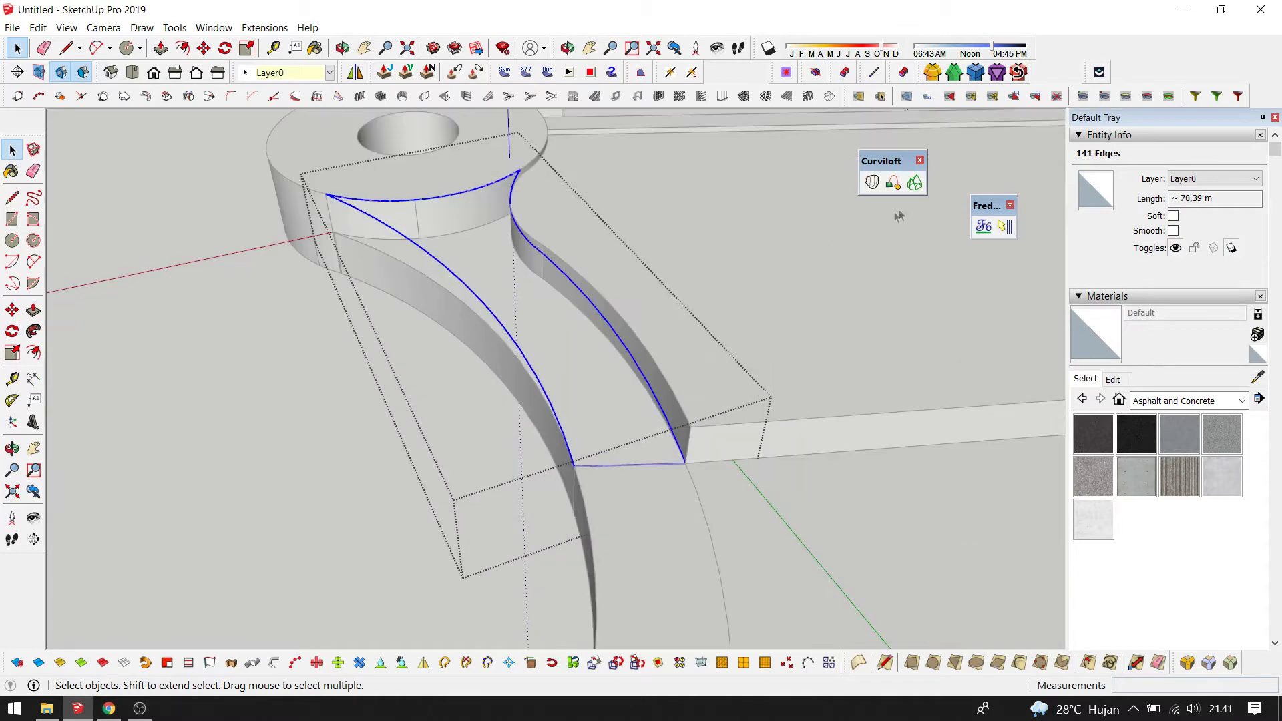
- Skin the selected contours with Curviloft and confirm the lofted surface
click(915, 183)
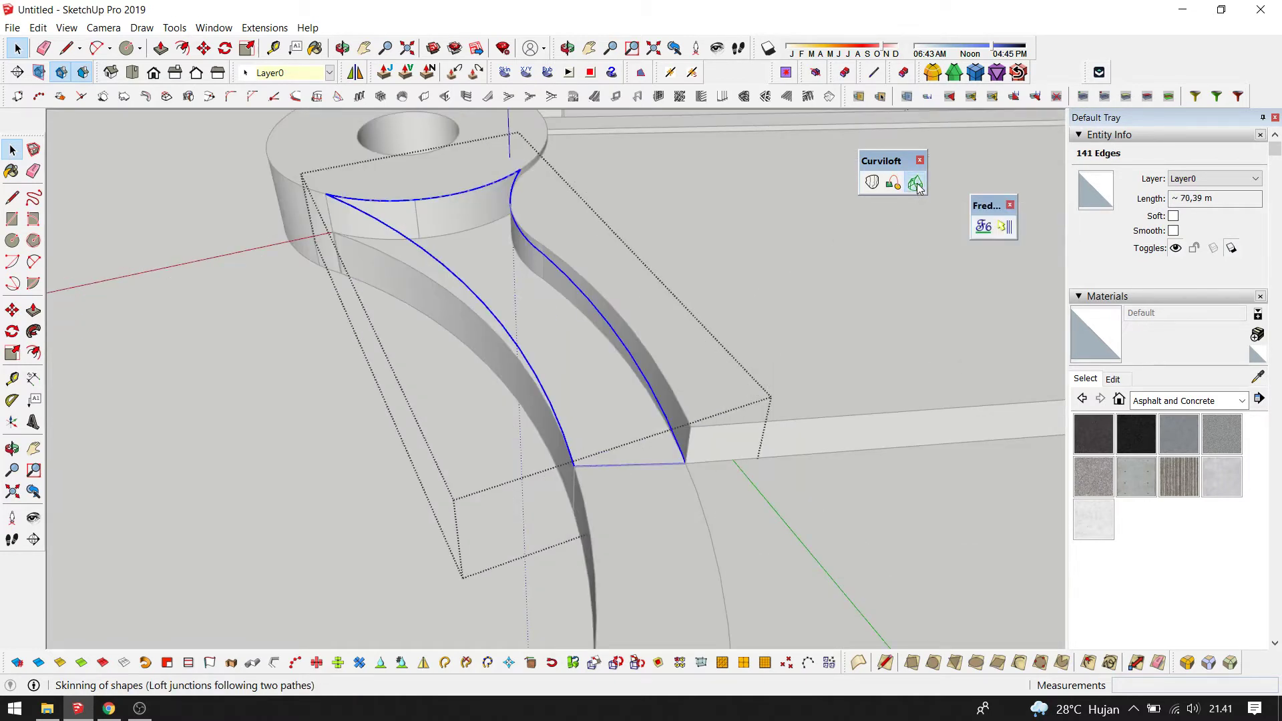
click(795, 126)
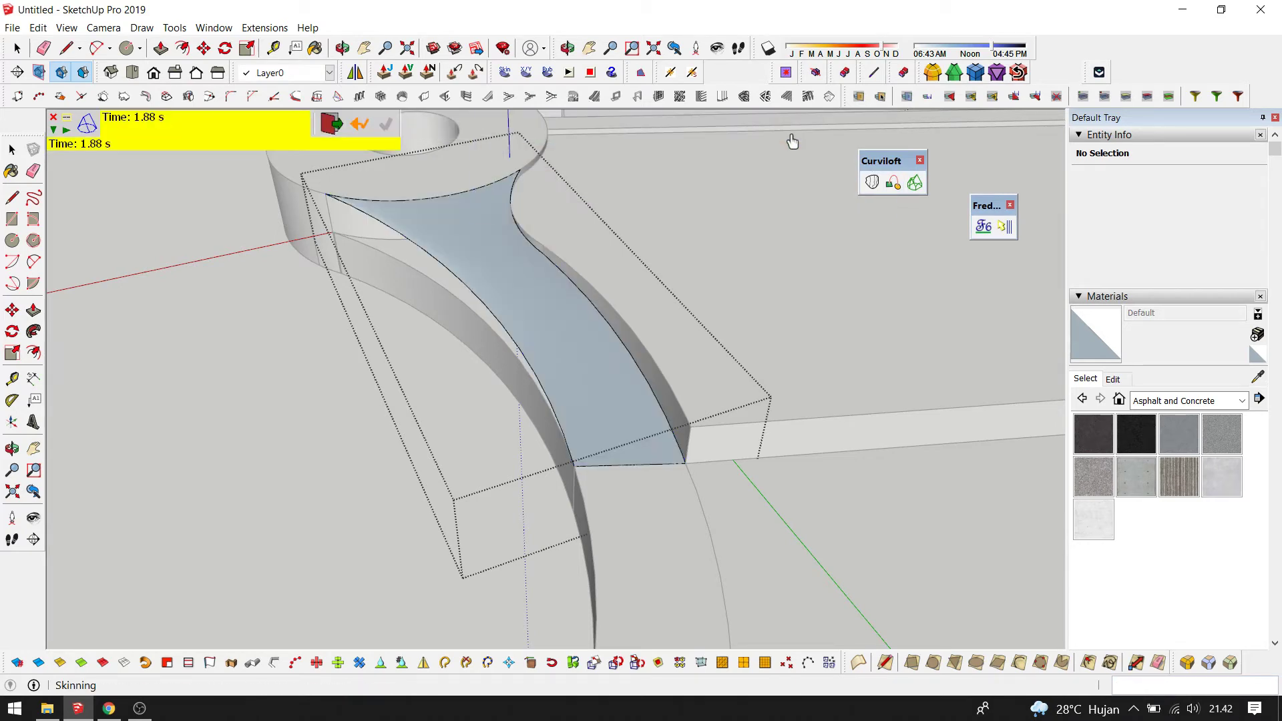
scroll(671, 220, down, 2)
click(321, 134)
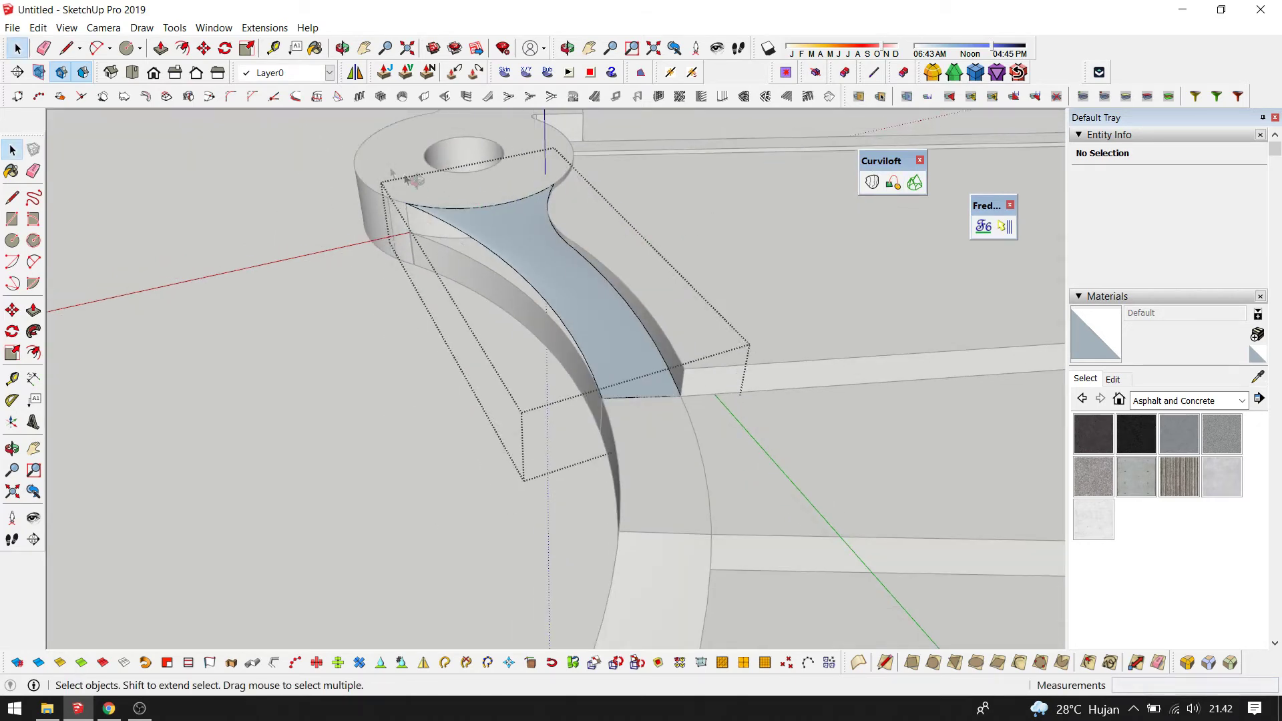
scroll(461, 267, up, 3)
click(464, 259)
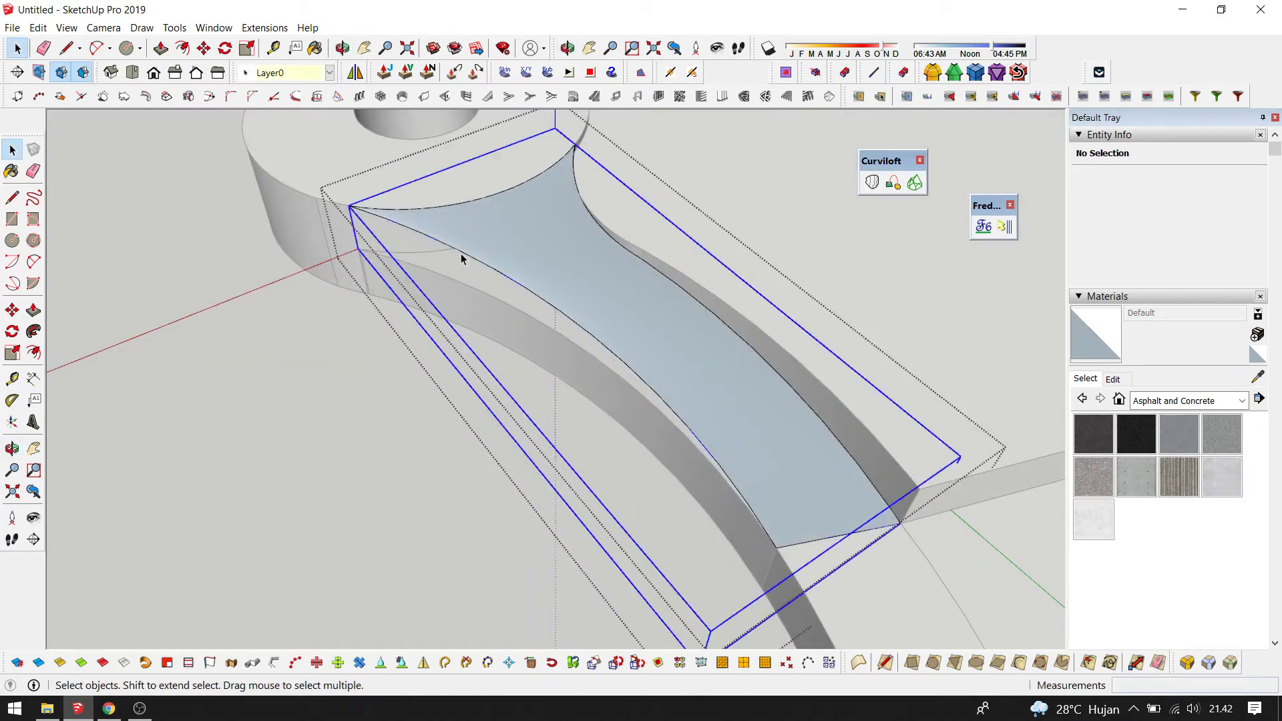
- Reselect the lofted surface group and open it for editing
click(421, 239)
click(370, 217)
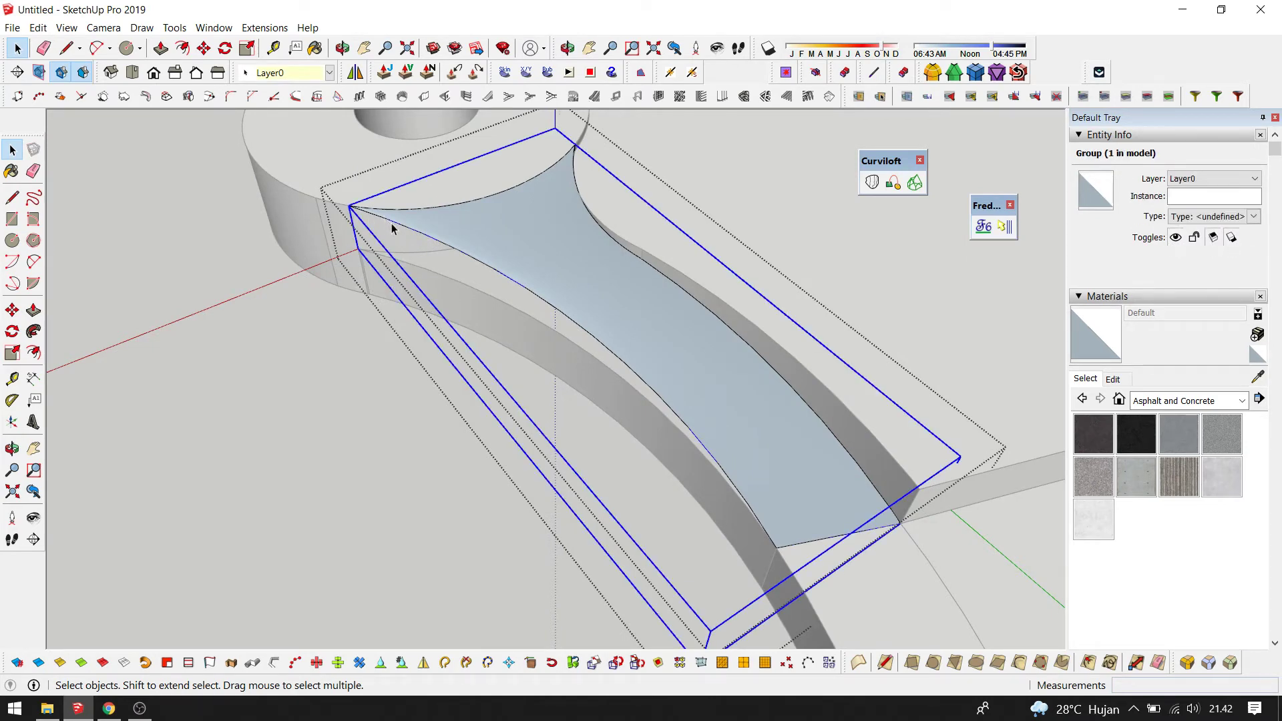
middle_drag(392, 229, 443, 178)
scroll(430, 287, up, 2)
double_click(433, 289)
- Skin the group's lower boundary curves, excluding the face, with Curviloft Skin Contours and commit
click(409, 227)
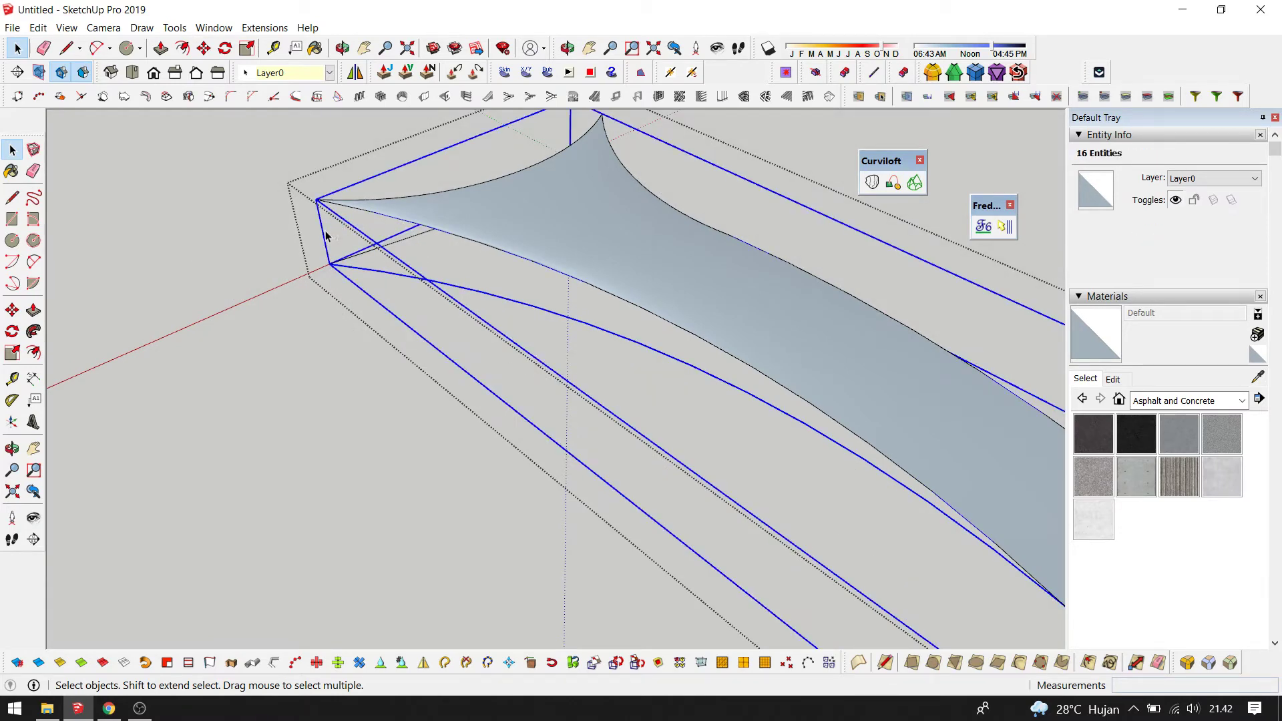
triple_click(465, 217)
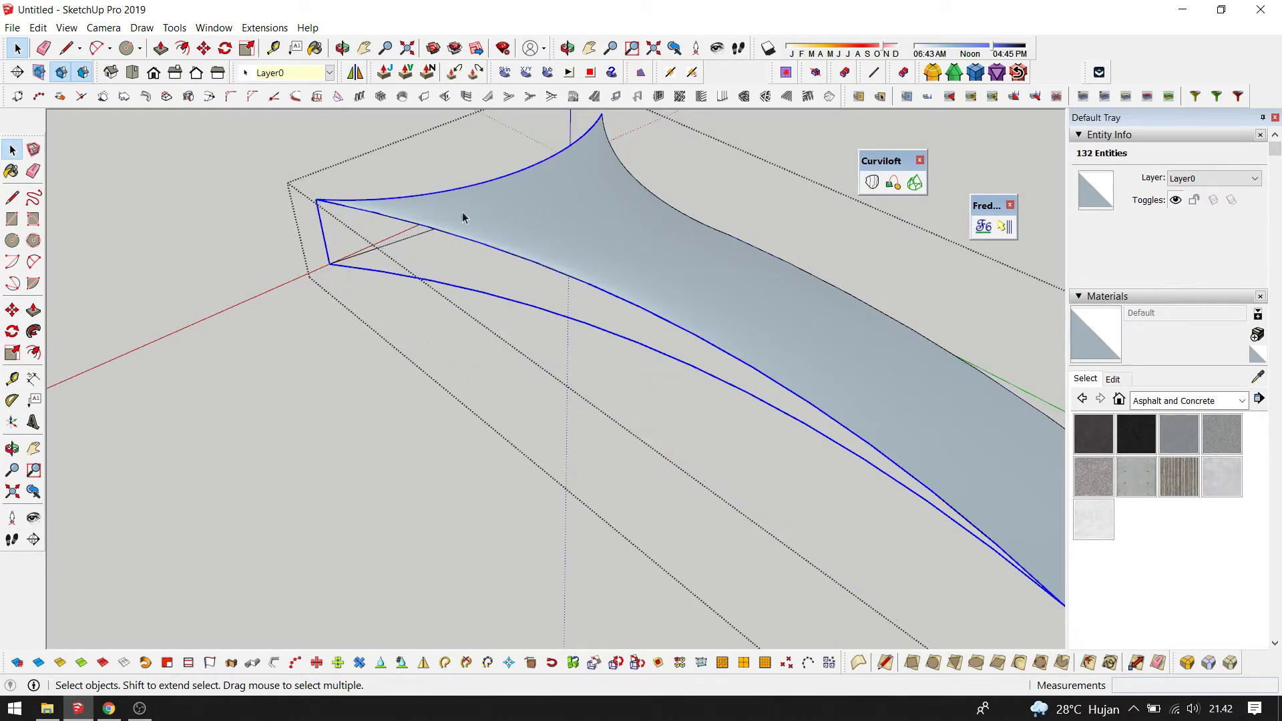
shift+click(538, 243)
mouse_move(607, 258)
middle_down()
mouse_move(384, 224)
mouse_move(436, 238)
mouse_move(587, 237)
middle_up()
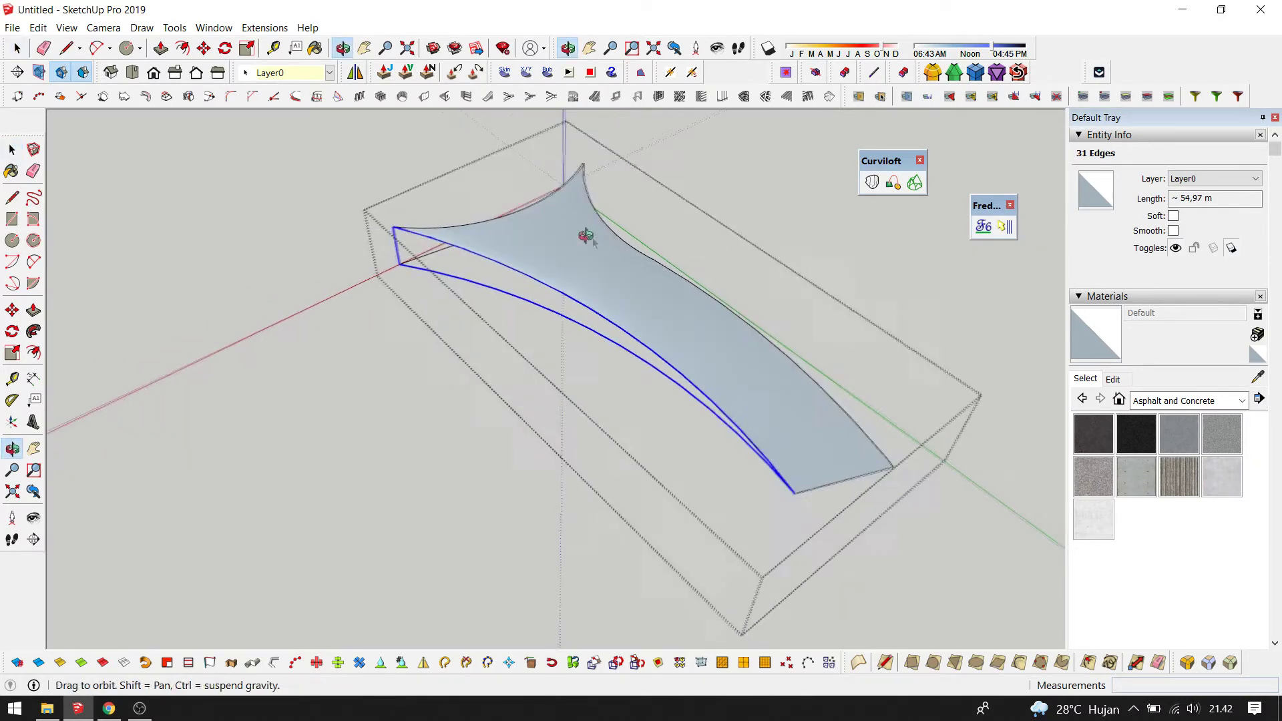
click(915, 182)
mouse_move(614, 335)
middle_down()
mouse_move(94, 243)
mouse_move(734, 361)
middle_up()
click(333, 132)
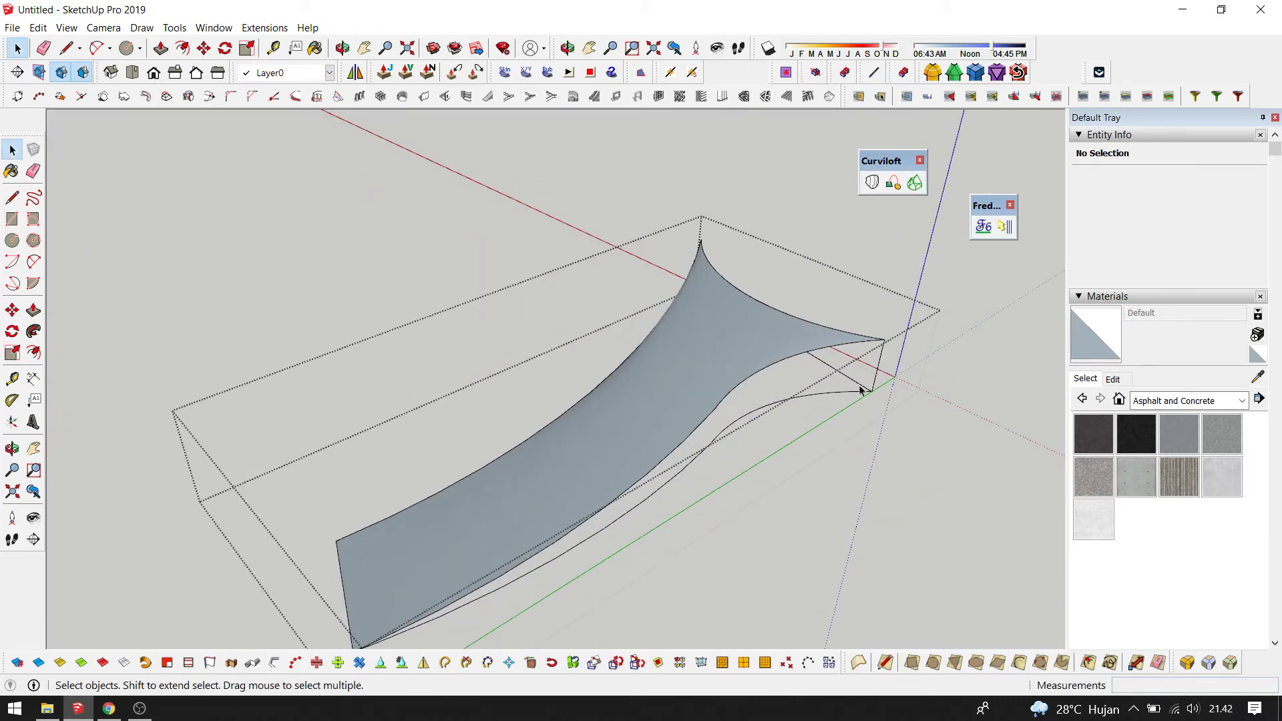
- Skin a Curviloft side wall from the upper curve, right end edge and lower curve
click(831, 350)
shift+click(879, 364)
shift+click(817, 394)
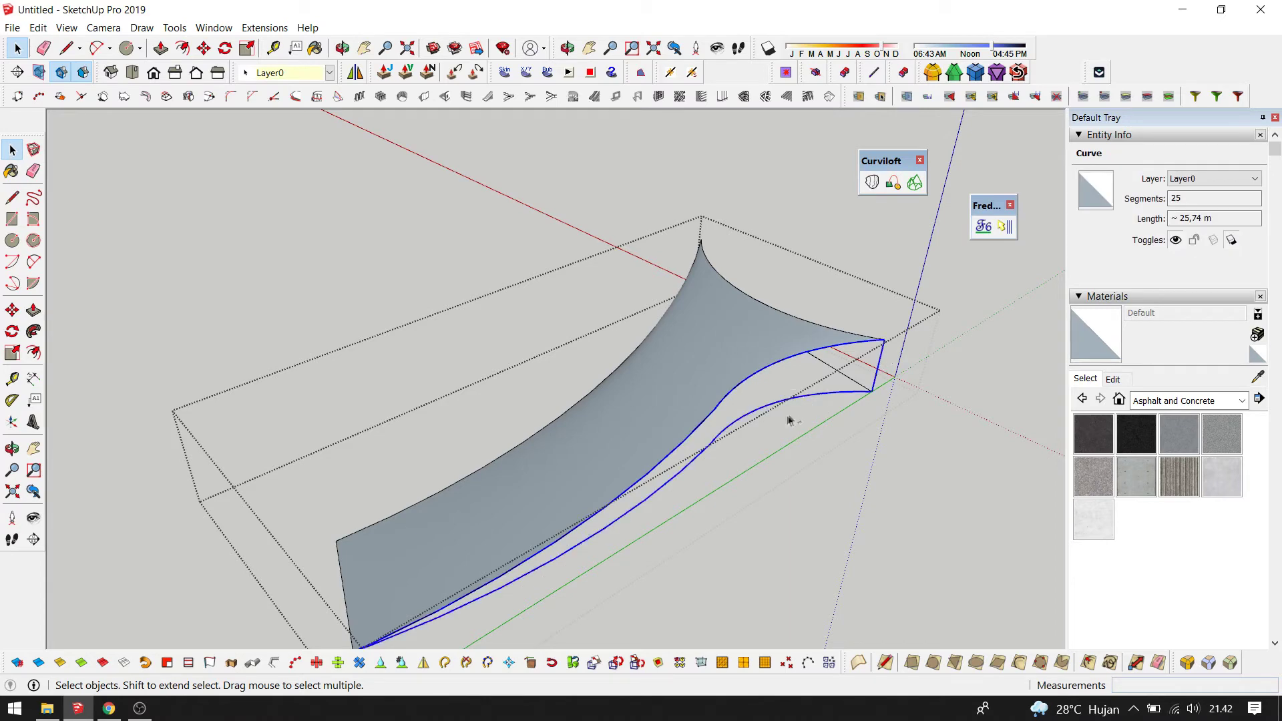
click(915, 183)
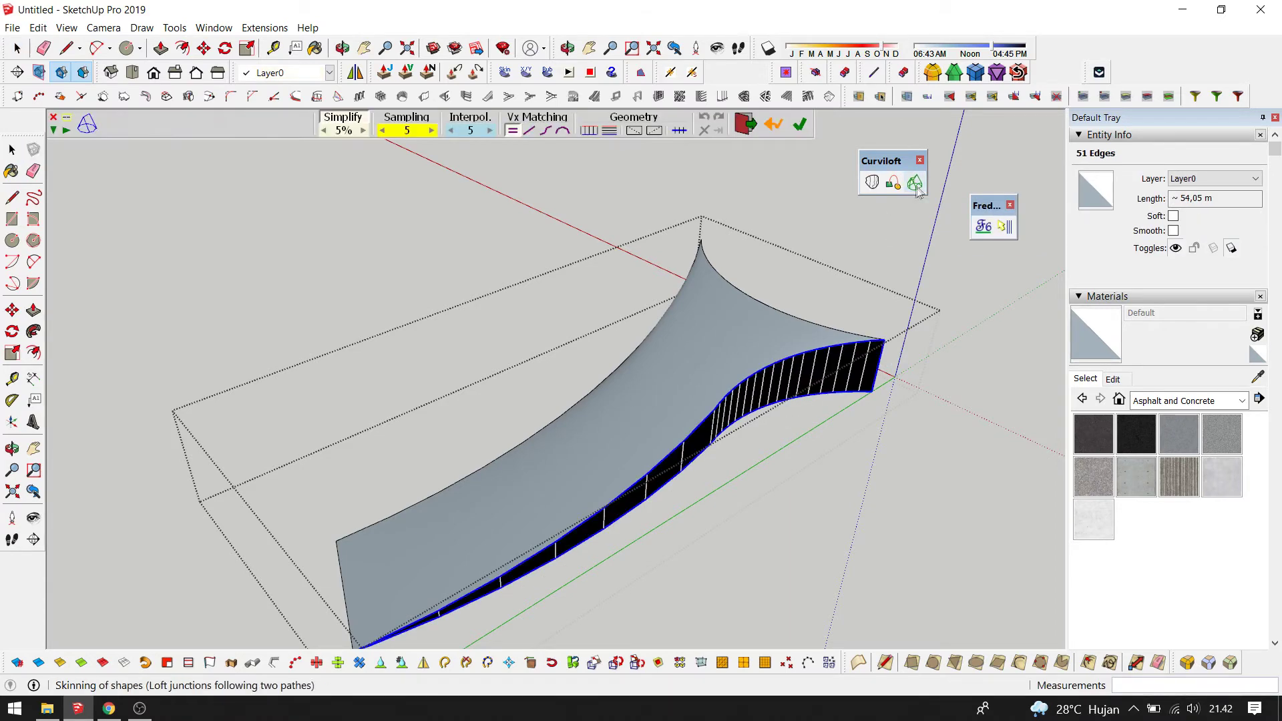
click(800, 125)
scroll(468, 300, down, 5)
middle_drag(468, 301, 409, 292)
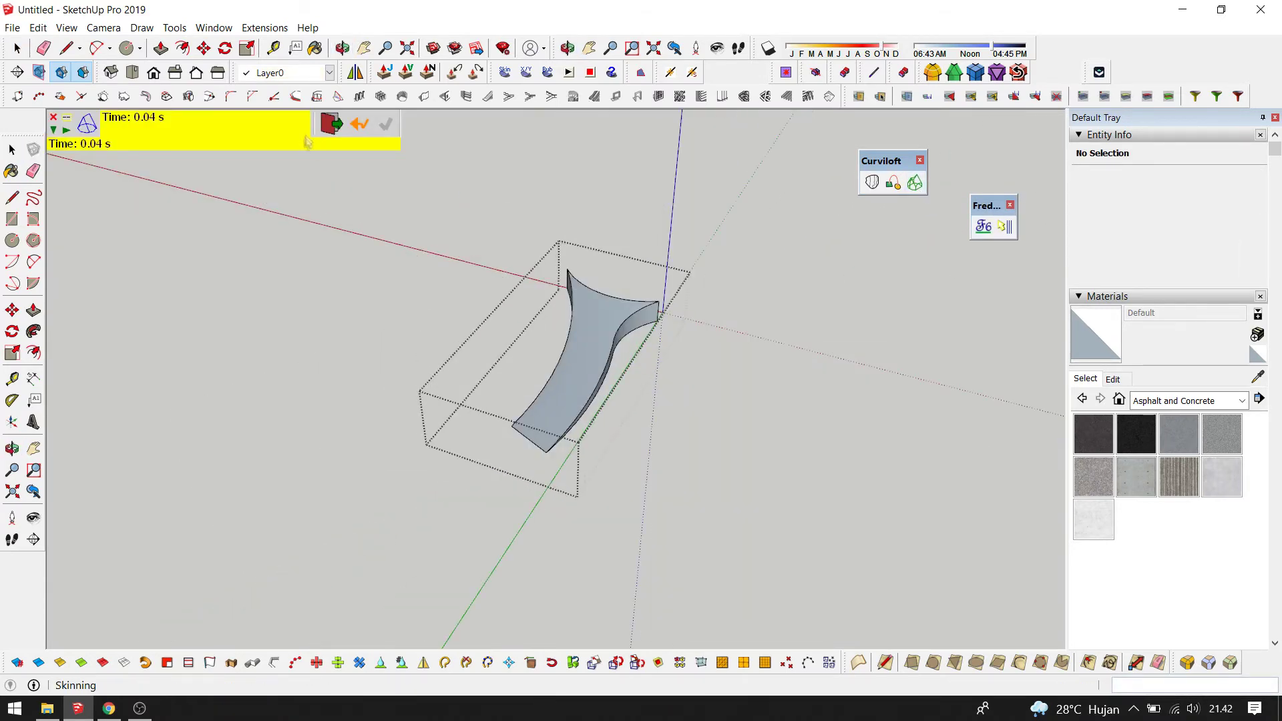
scroll(400, 280, up, 5)
- Sample Blacktop Old 01 from the slab and paint both curved ramp faces with it
mouse_move(590, 423)
middle_down()
mouse_move(703, 460)
mouse_move(727, 454)
middle_up()
click(1257, 375)
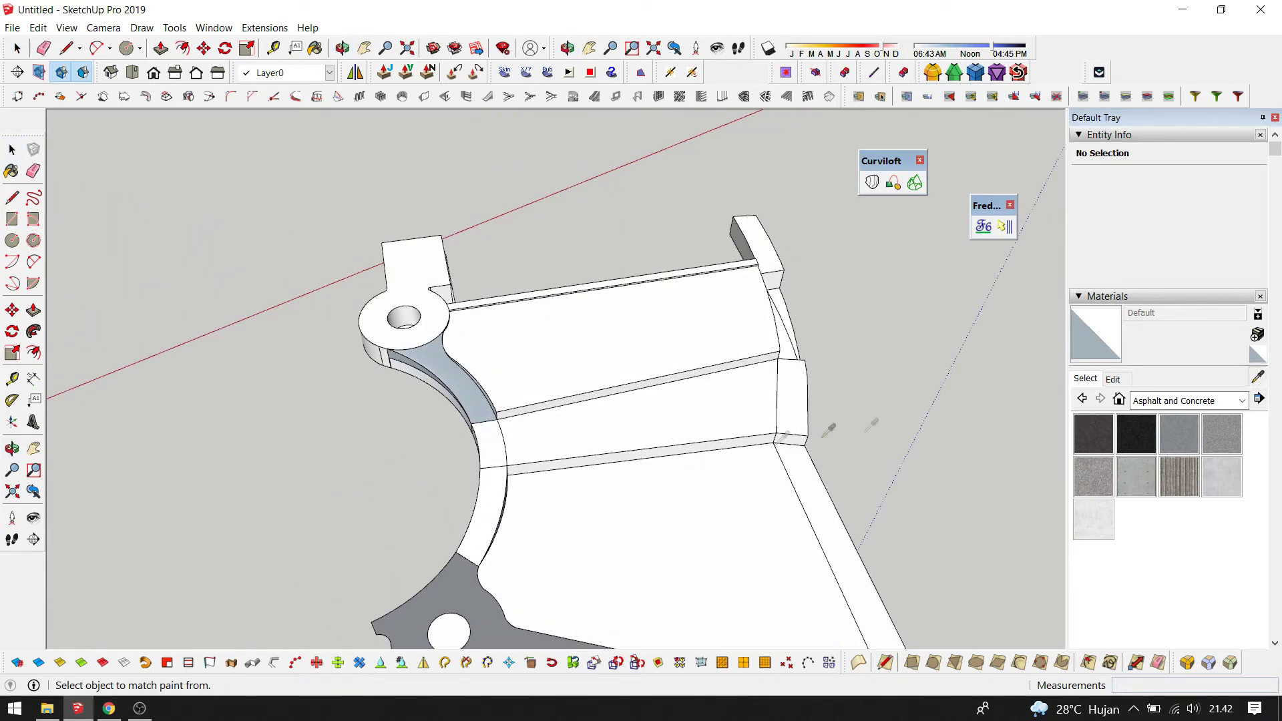
scroll(493, 449, up, 3)
scroll(409, 554, down, 1)
click(397, 591)
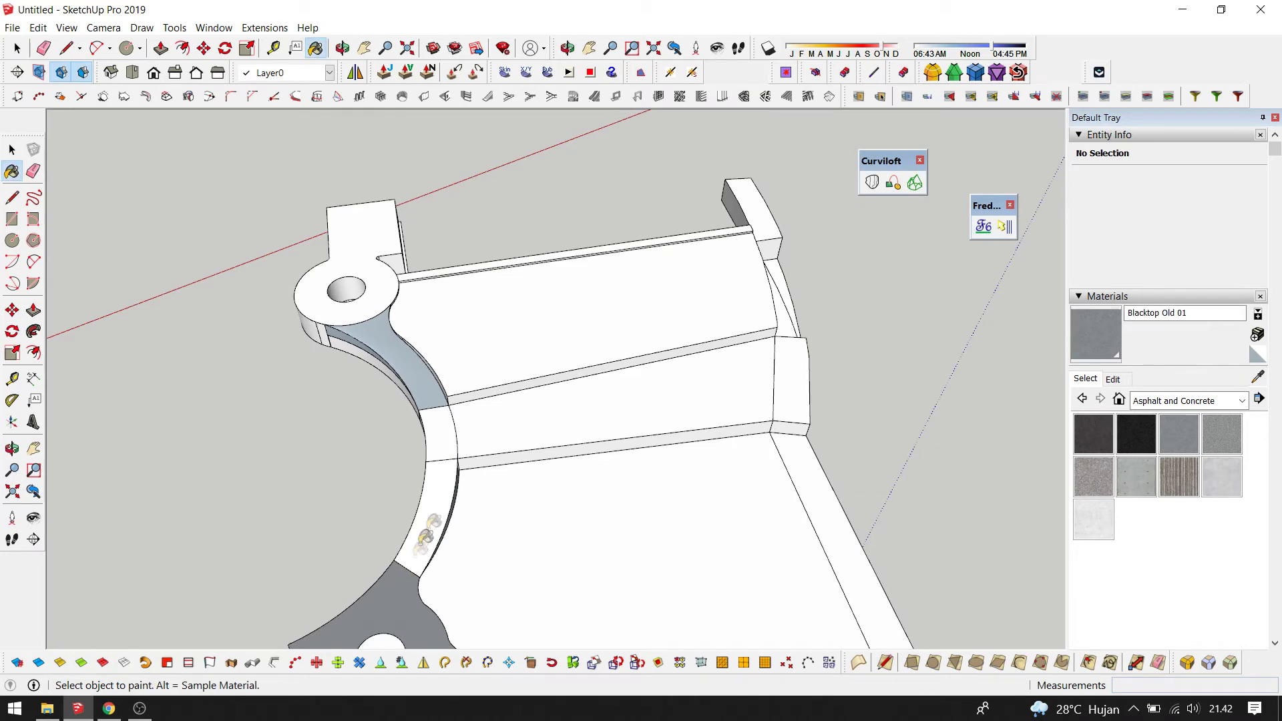
click(444, 442)
click(423, 384)
middle_drag(521, 434, 699, 525)
key(space)
- Select a small ramp face and orbit to inspect the whole painted slab
click(482, 457)
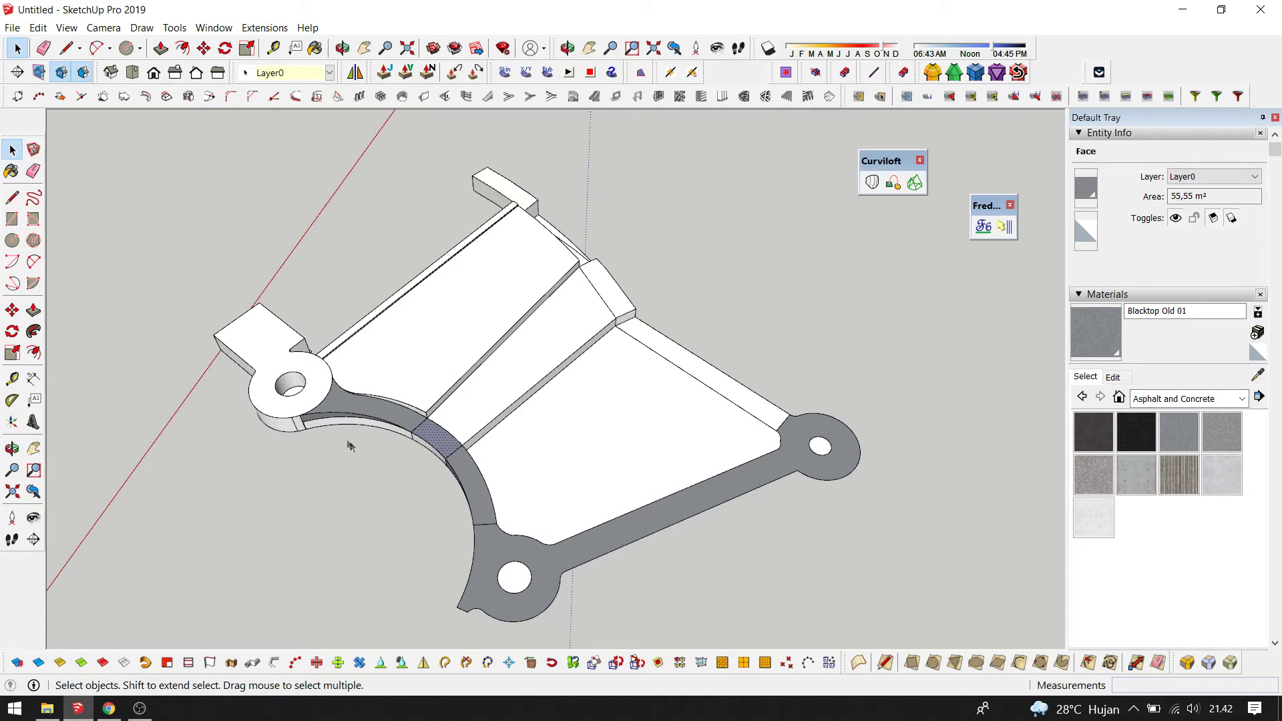
scroll(348, 446, up, 3)
mouse_move(367, 458)
middle_down()
mouse_move(331, 332)
mouse_move(229, 407)
mouse_move(343, 391)
middle_up()
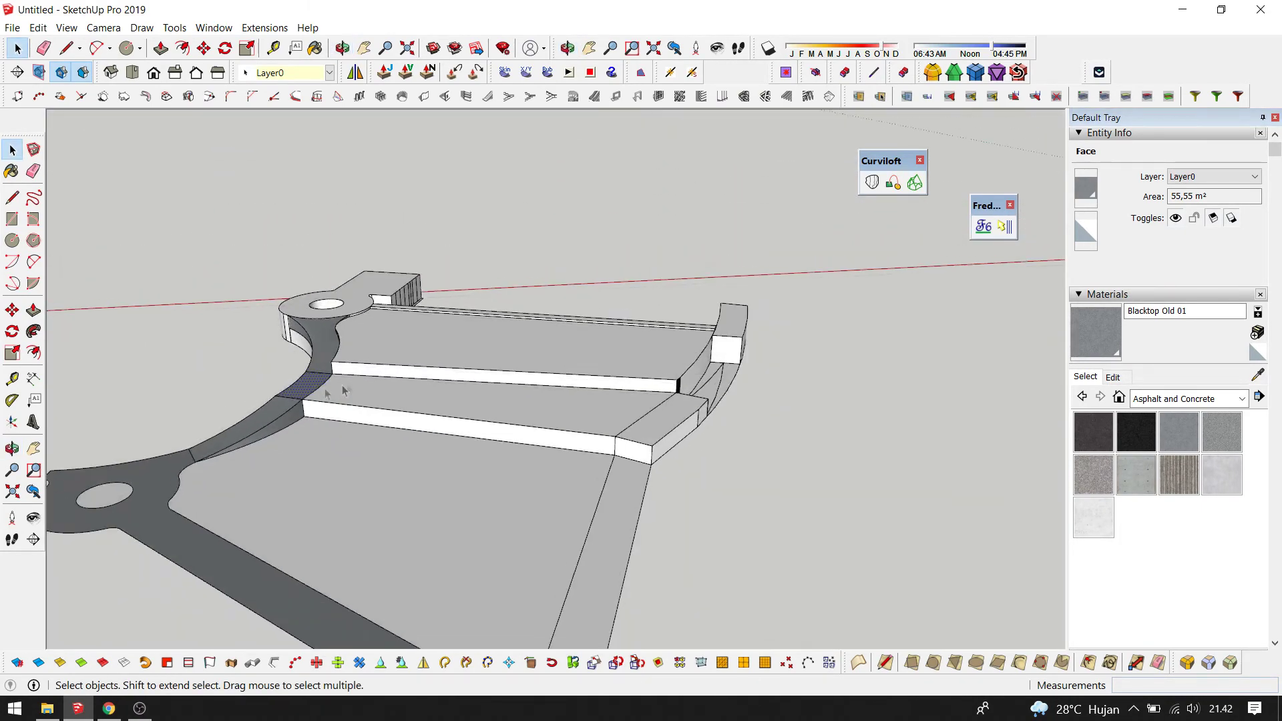
scroll(348, 427, down, 2)
mouse_move(350, 451)
middle_down()
mouse_move(502, 442)
mouse_move(504, 359)
middle_up()
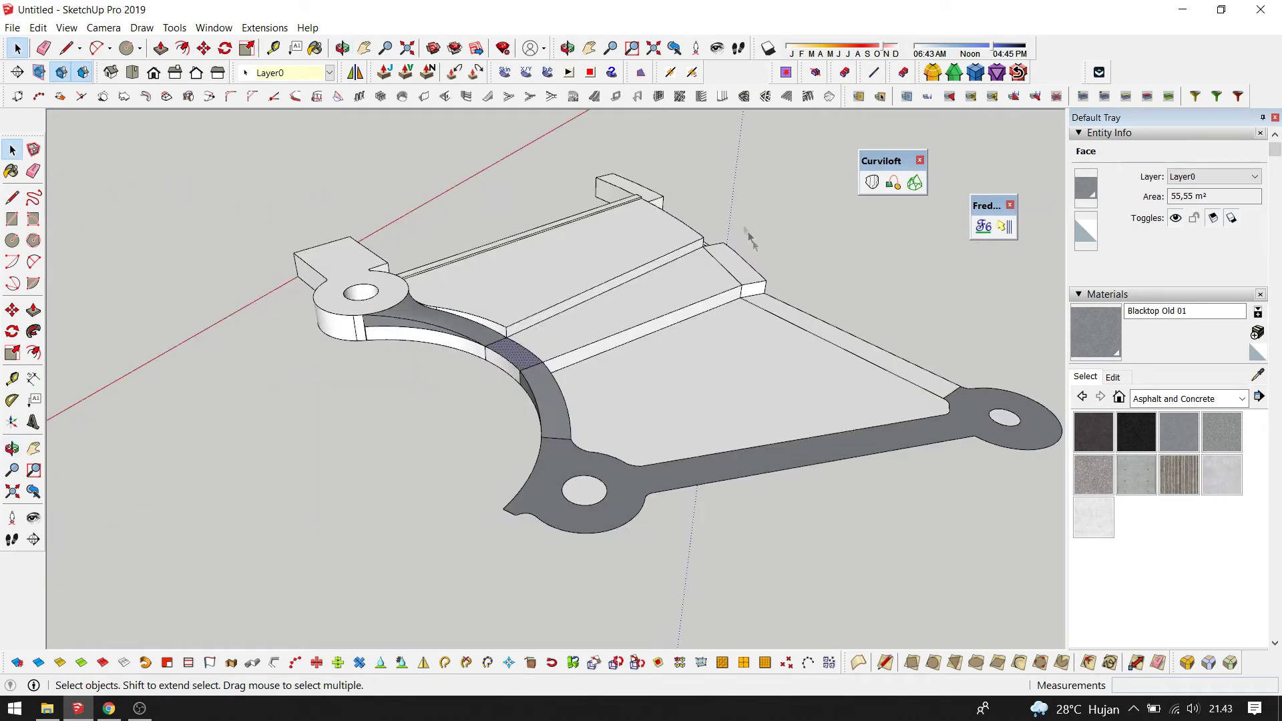
mouse_move(627, 260)
middle_down()
mouse_move(518, 349)
mouse_move(842, 363)
middle_up()
scroll(618, 341, up, 3)
scroll(602, 442, down, 2)
mouse_move(602, 442)
middle_down()
mouse_move(290, 283)
mouse_move(599, 225)
mouse_move(623, 257)
mouse_move(591, 292)
middle_up()
scroll(290, 283, up, 2)
scroll(304, 311, up, 2)
scroll(304, 311, down, 3)
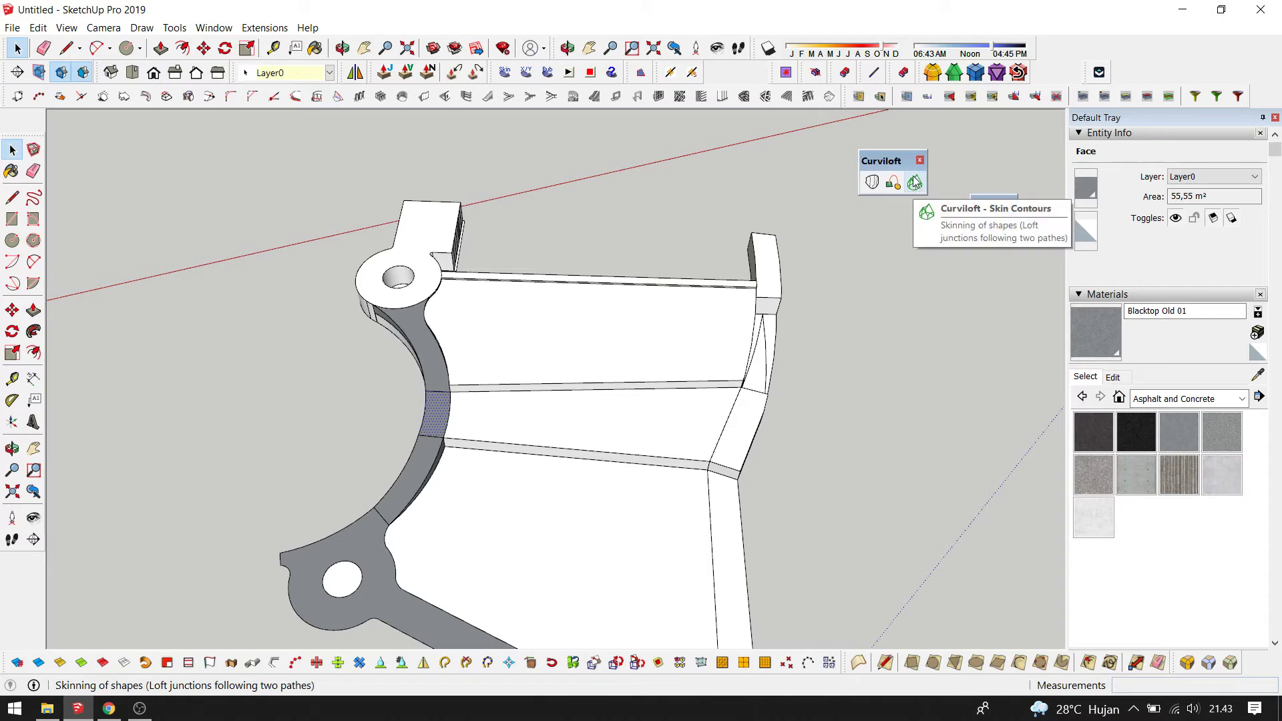
scroll(506, 213, down, 3)
mouse_move(506, 214)
middle_down()
mouse_move(720, 326)
mouse_move(449, 358)
middle_up()
scroll(524, 371, up, 2)
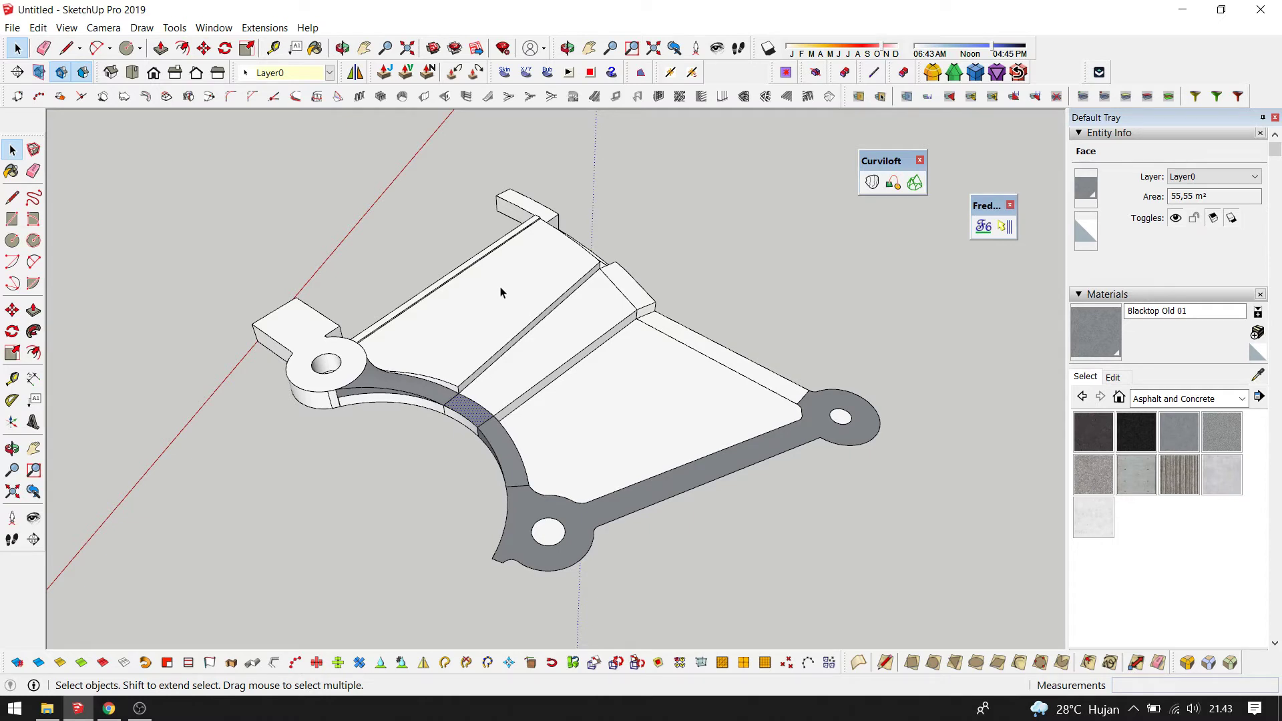
middle_drag(501, 292, 335, 364)
click(335, 363)
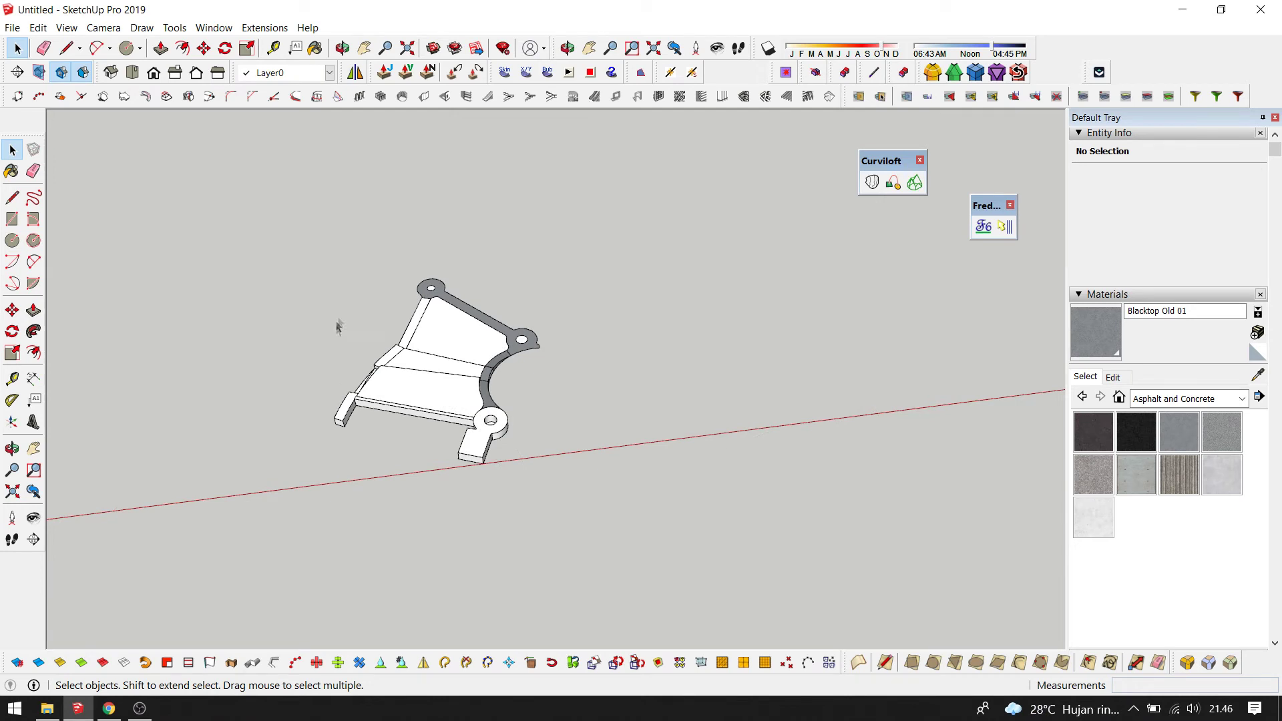
scroll(620, 333, down, 1)
scroll(601, 373, up, 4)
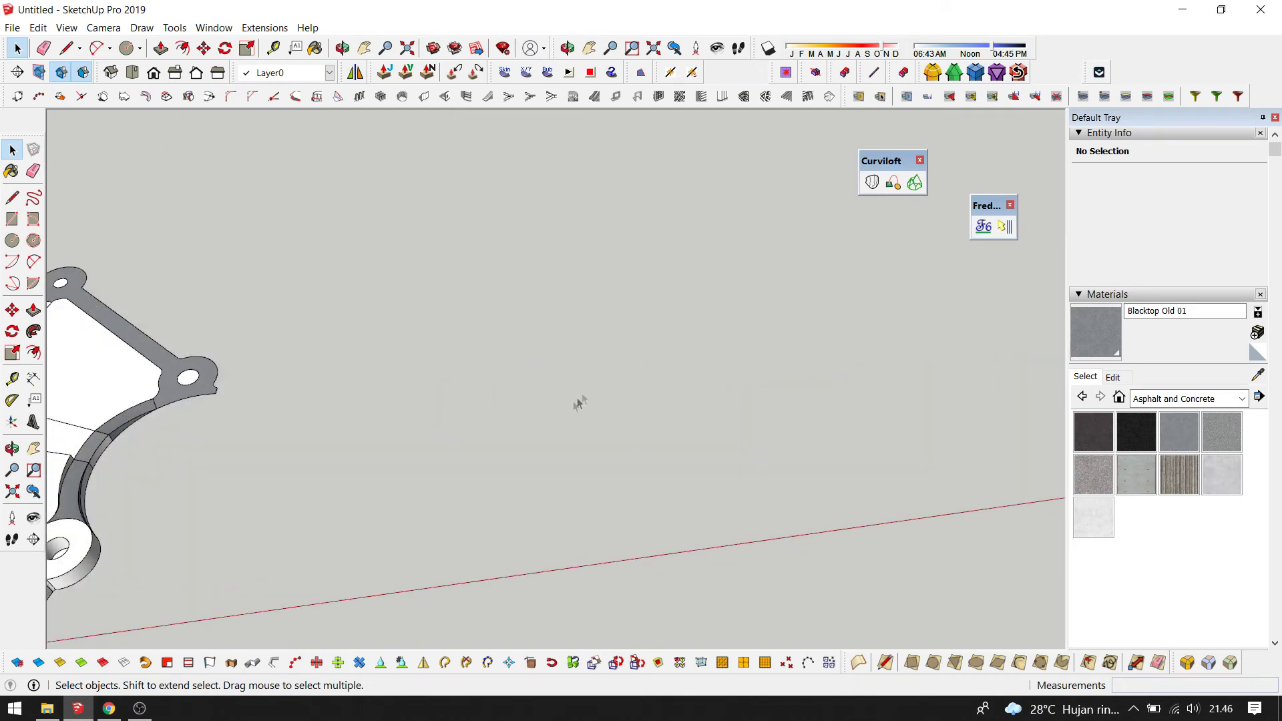
- Draw two tangent two-point arcs forming an S-curve
key(a)
click(639, 540)
click(599, 382)
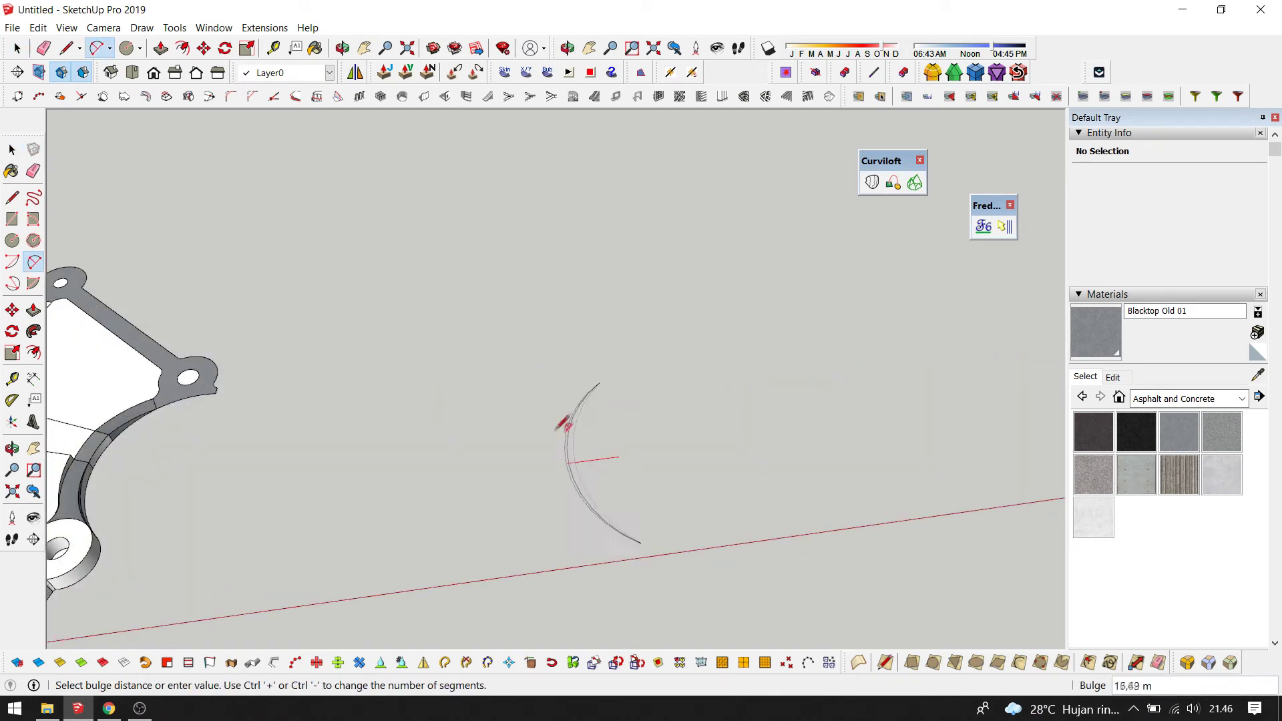
click(559, 453)
click(600, 382)
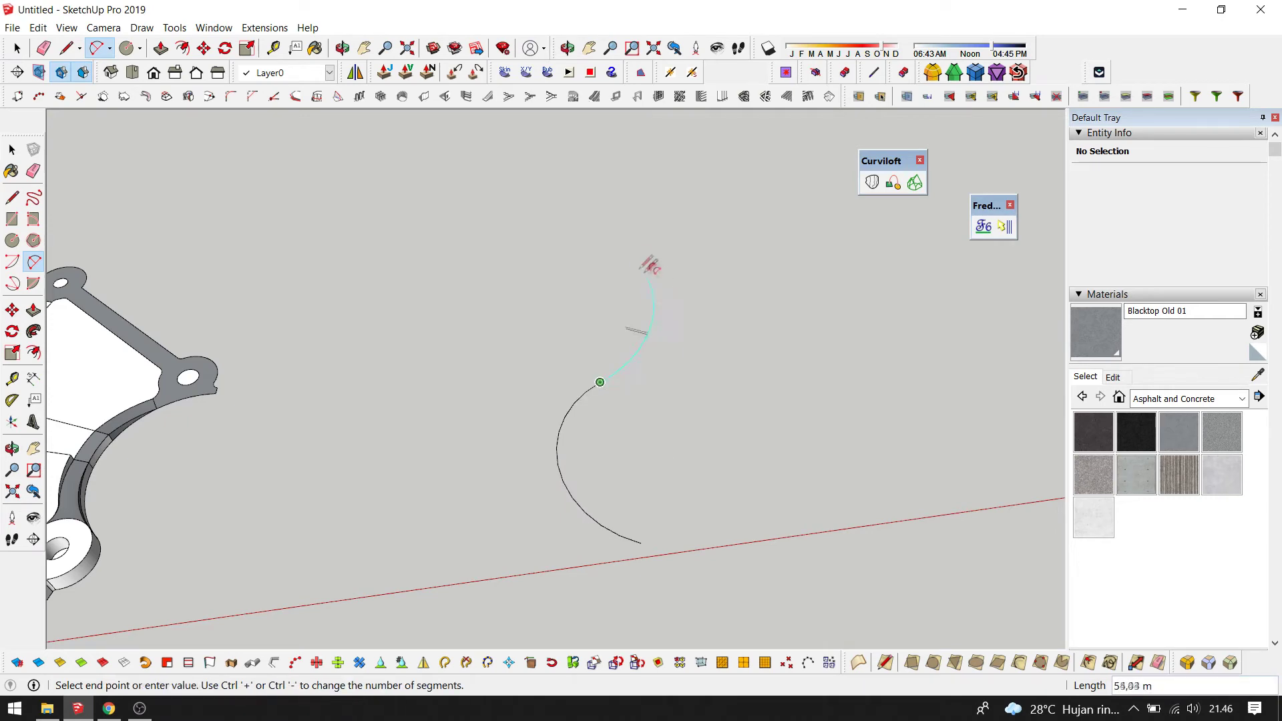
double_click(594, 270)
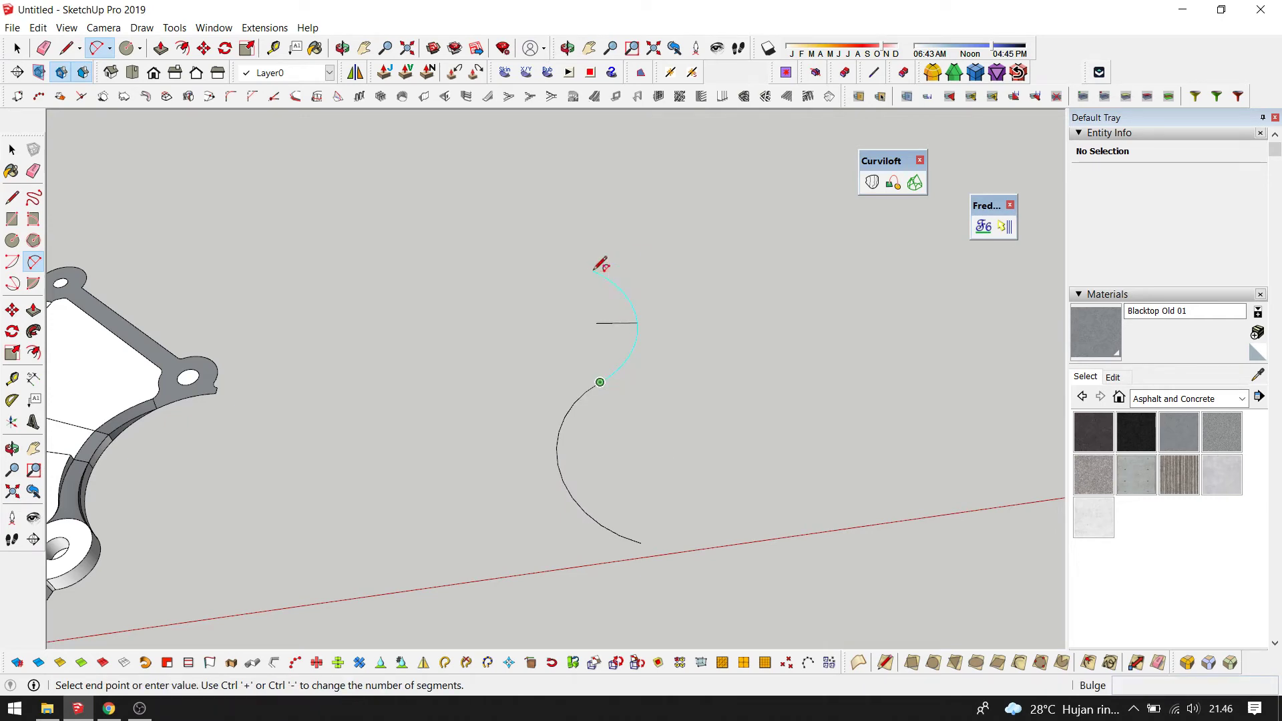
middle_drag(603, 319, 624, 438)
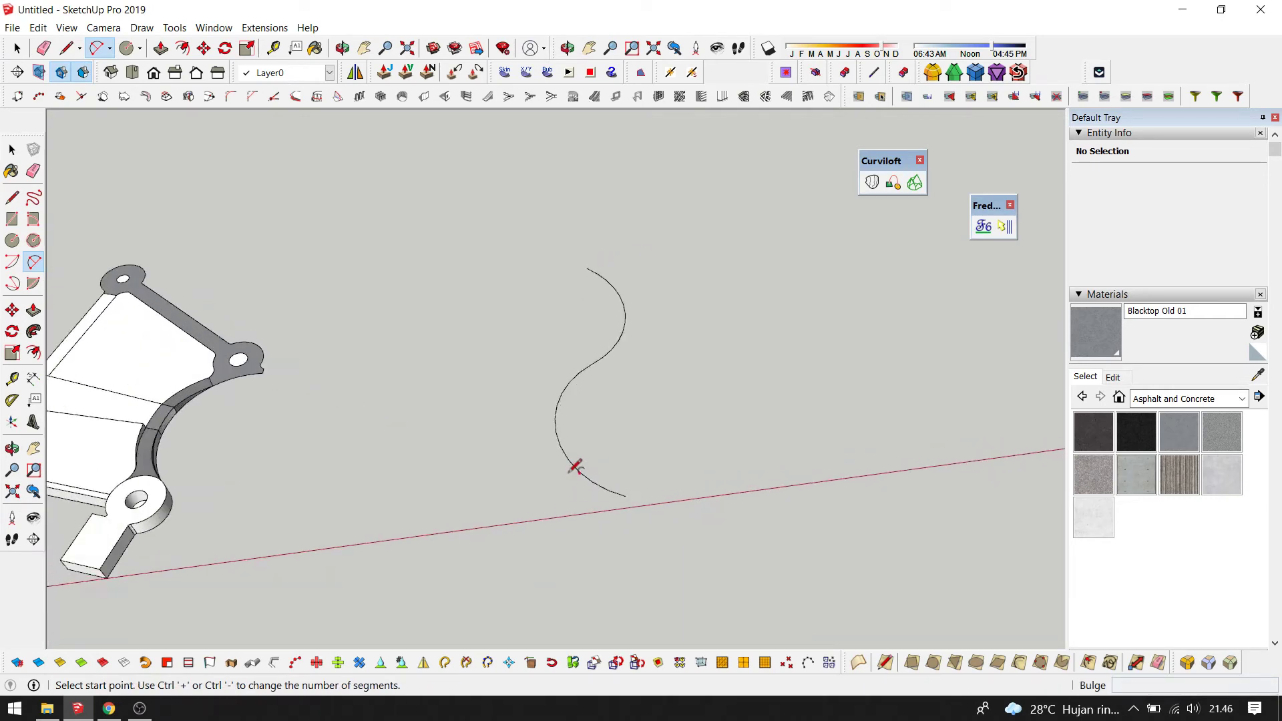
key(space)
- Select both arcs and weld them into one curve via Extensions > Weld
click(613, 287)
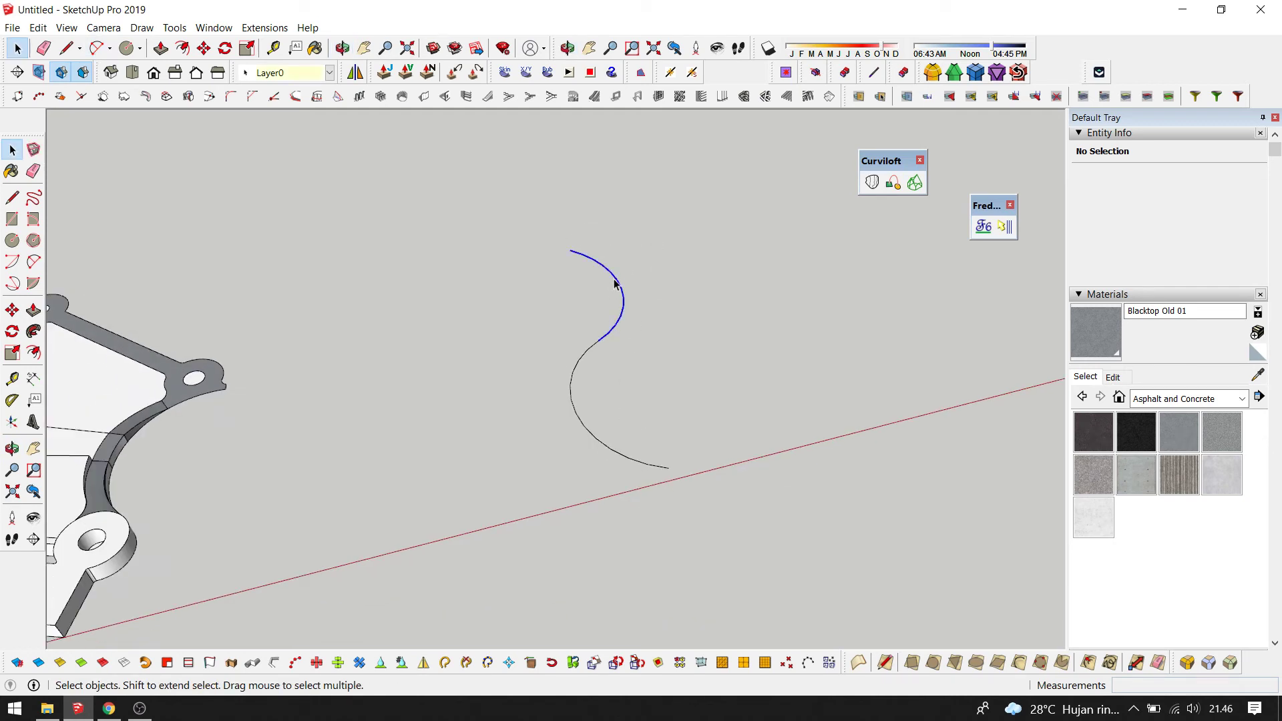
scroll(618, 323, up, 3)
scroll(597, 354, up, 2)
middle_drag(598, 344, 648, 286)
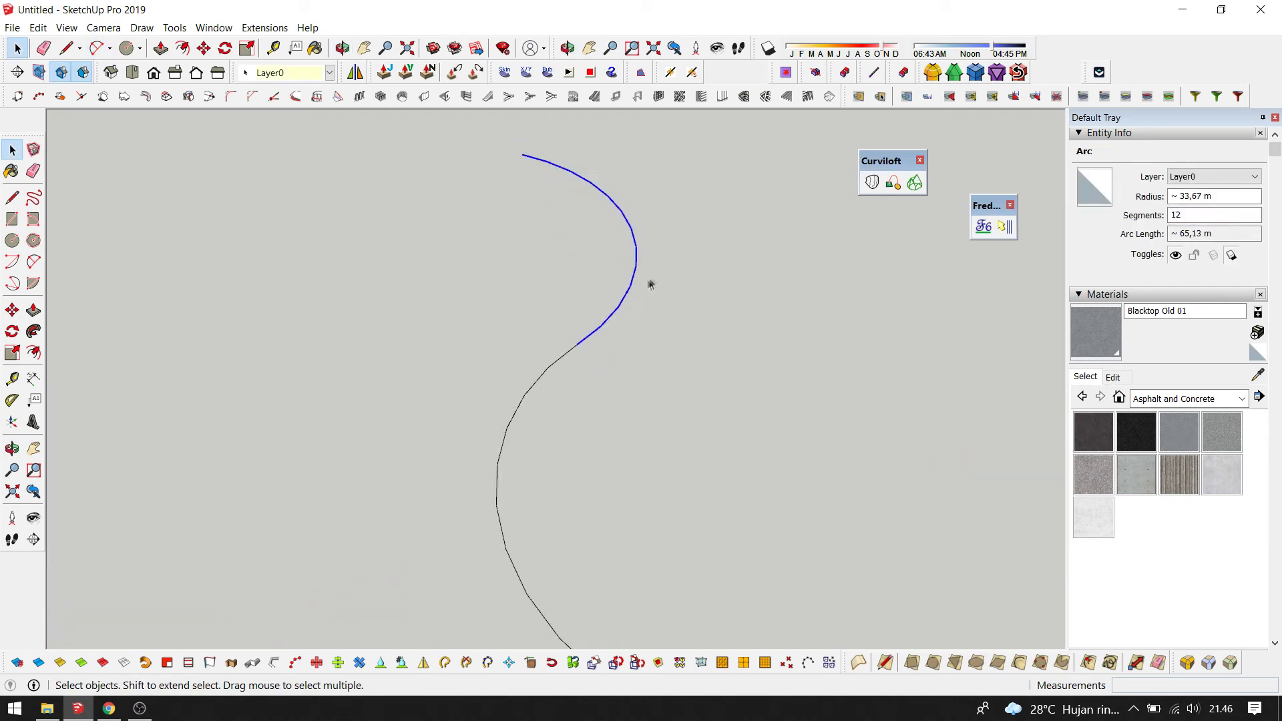
drag(721, 230, 384, 511)
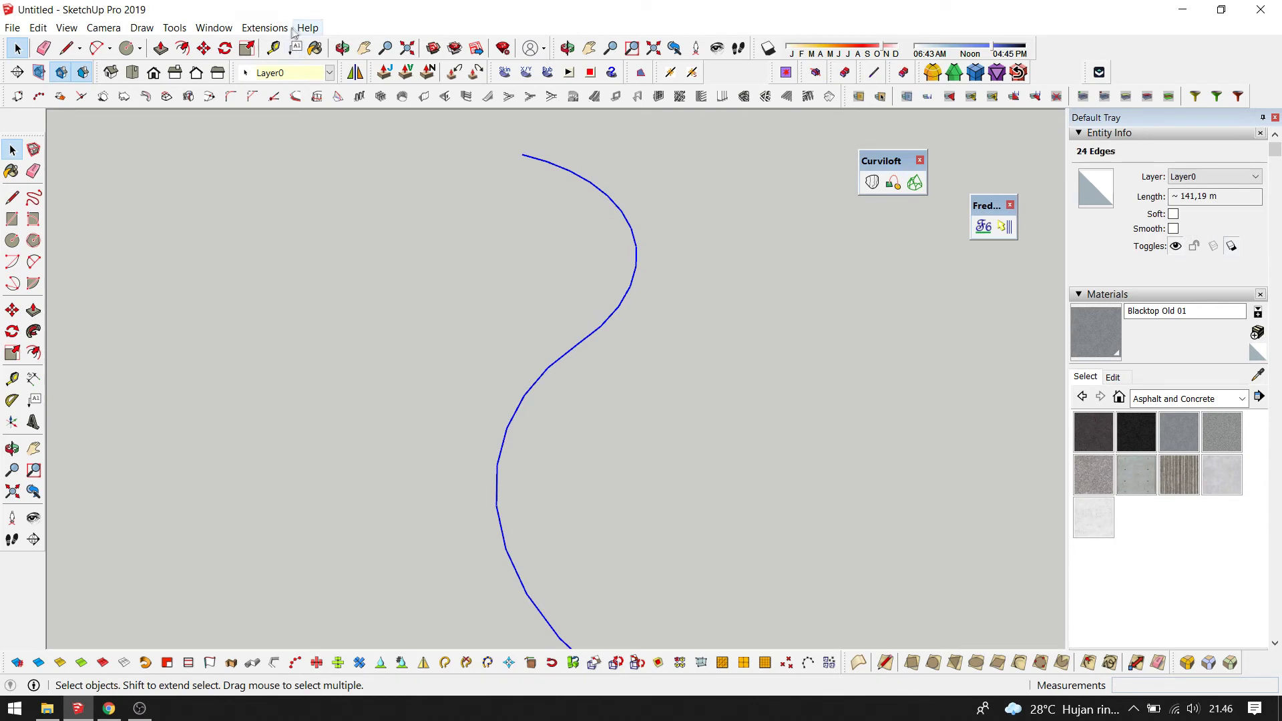
click(267, 28)
click(273, 114)
- Offset the welded S-curve 6 m into a parallel copy and select both curves
mouse_move(289, 127)
middle_down()
mouse_move(472, 214)
mouse_move(547, 211)
middle_up()
scroll(548, 217, up, 3)
click(540, 215)
key(f)
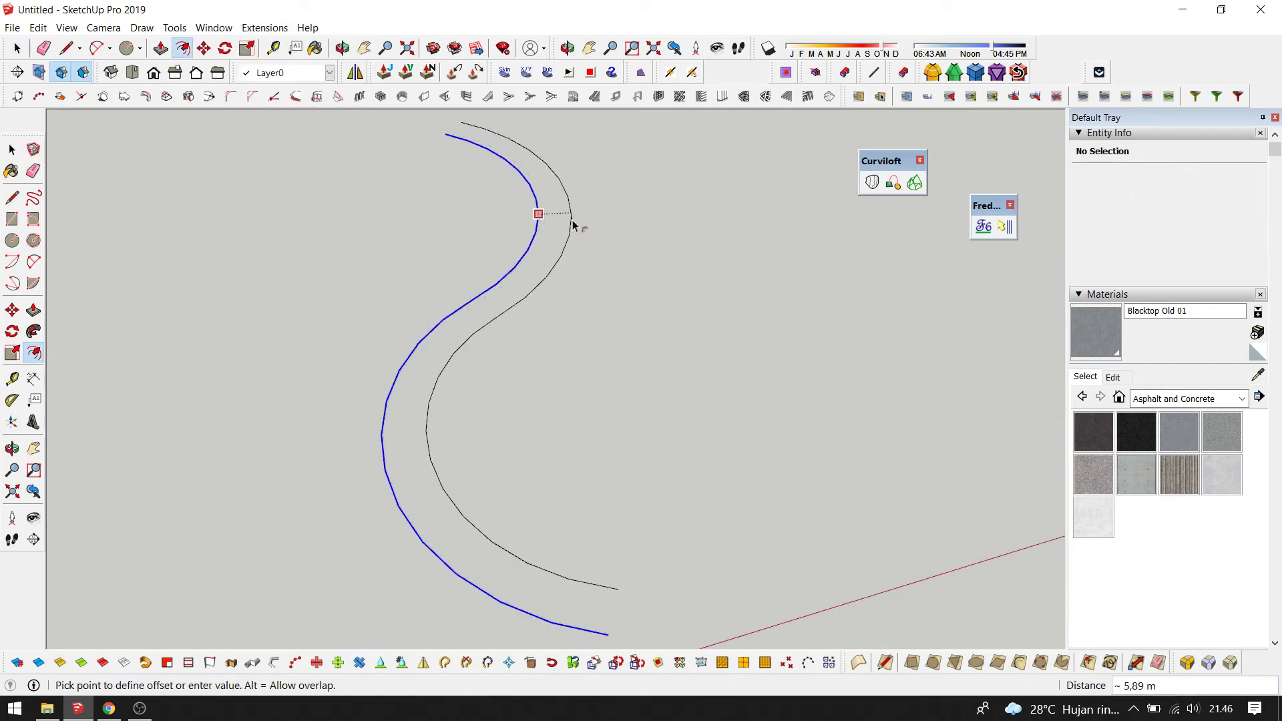
text(6)
key(Return)
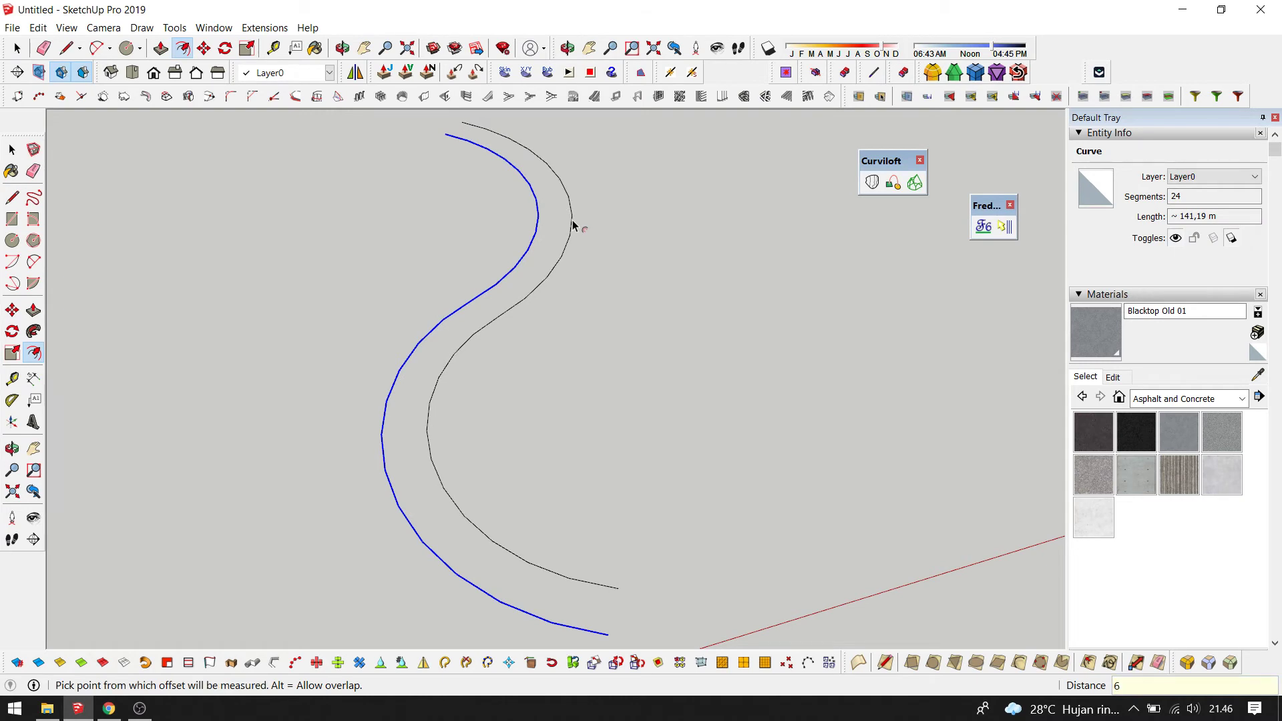
key(l)
key(space)
middle_drag(601, 564, 670, 190)
drag(309, 613, 307, 611)
- Shear both curves with Fredo Tools CurviShear to a 5 m top height
click(984, 227)
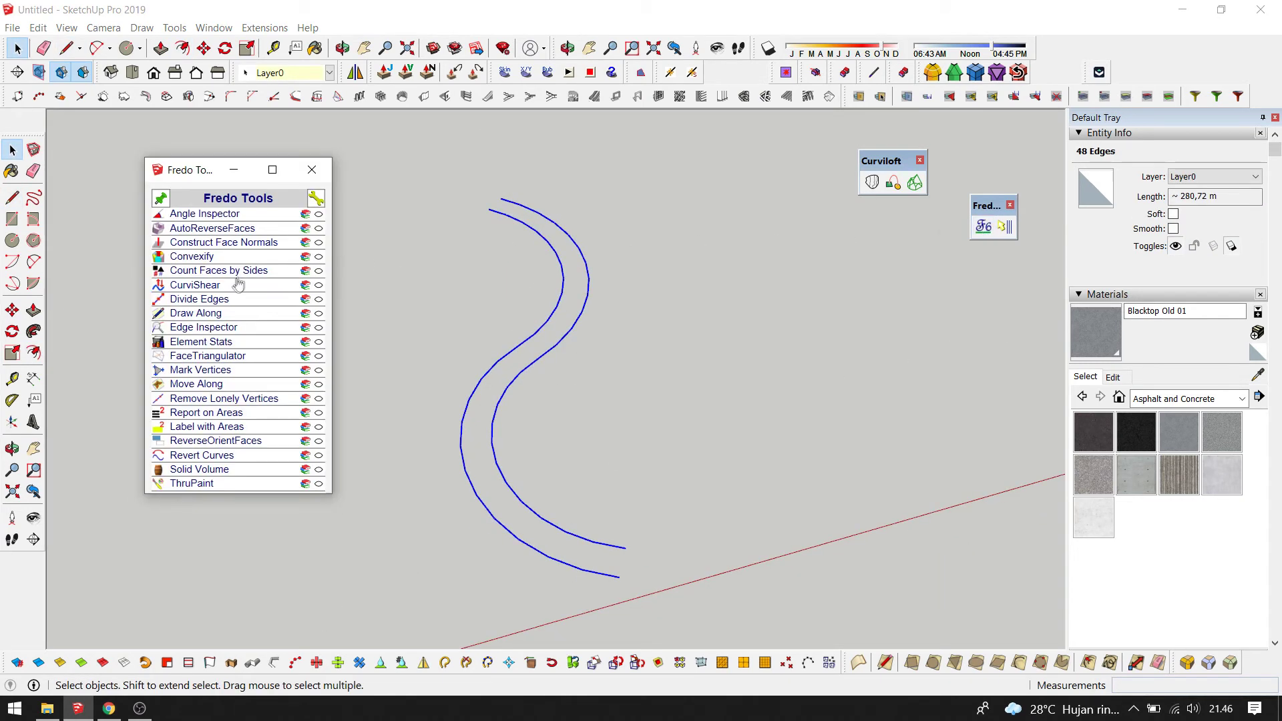
click(215, 286)
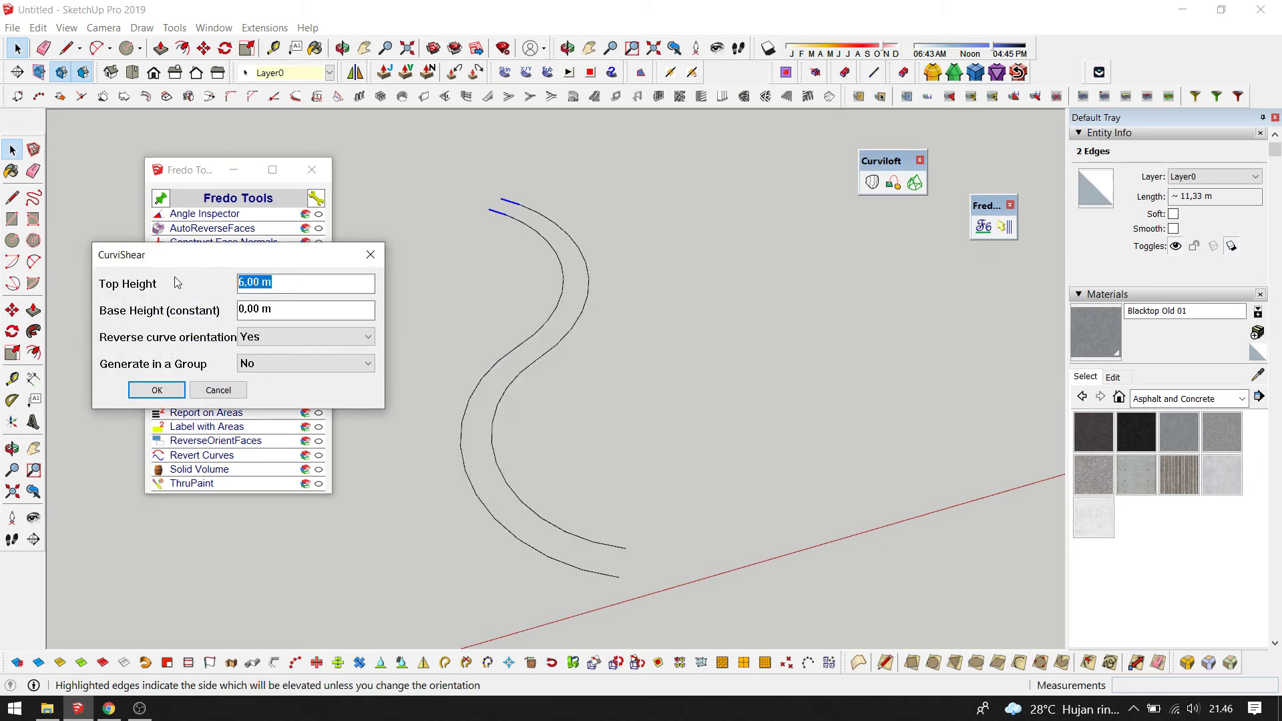
text(5)
click(157, 390)
middle_drag(214, 410, 567, 444)
- Zoom around the sloped strip and add the second side curve to the selection
scroll(468, 361, up, 5)
scroll(468, 361, down, 5)
scroll(450, 144, up, 1)
scroll(449, 143, up, 3)
scroll(447, 148, up, 2)
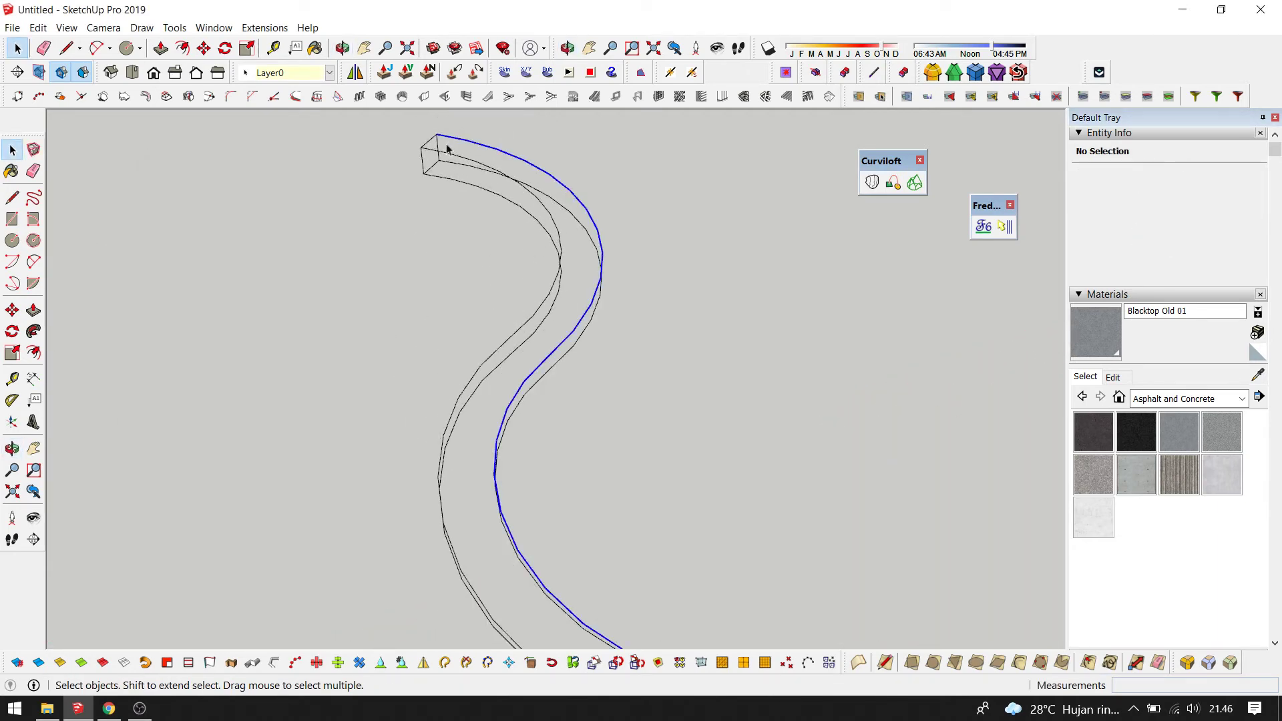
shift+click(429, 152)
scroll(415, 135, down, 4)
scroll(595, 426, up, 3)
scroll(572, 360, up, 2)
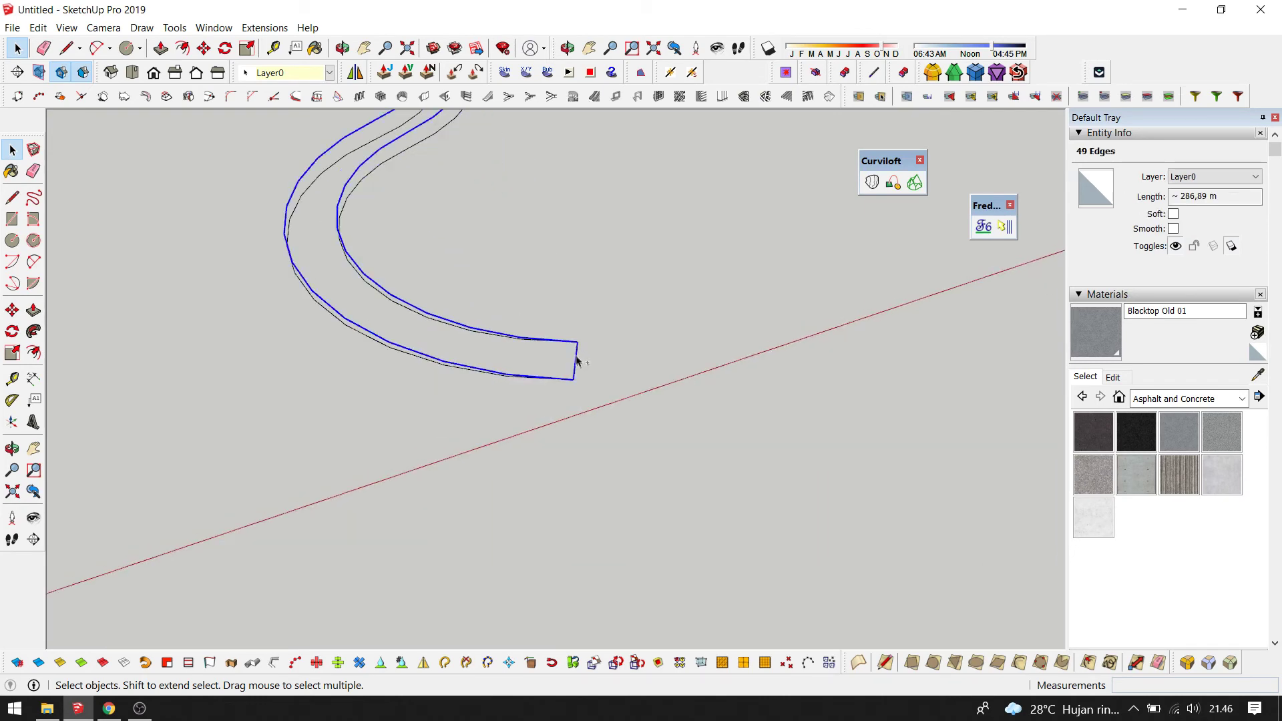
scroll(577, 361, down, 3)
scroll(564, 307, up, 2)
scroll(564, 307, down, 2)
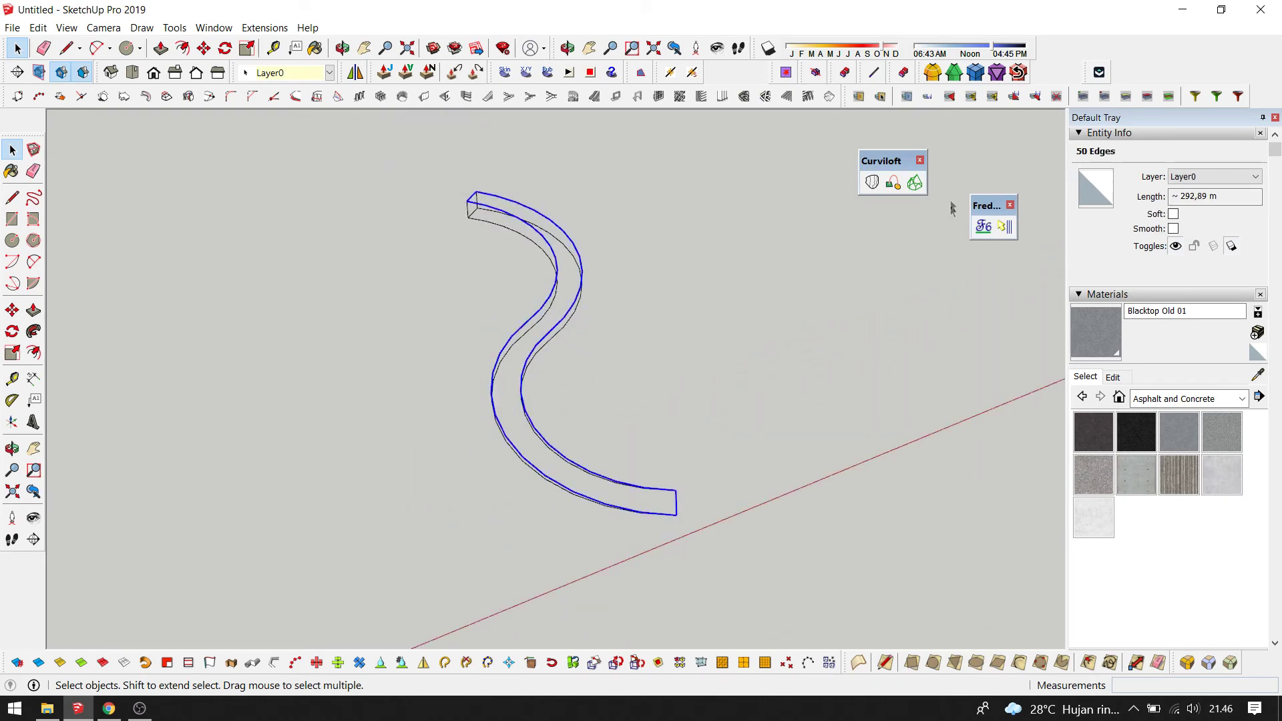
- Skin the selected strip edges with a Curviloft surface and keep it
click(916, 183)
scroll(500, 222, up, 2)
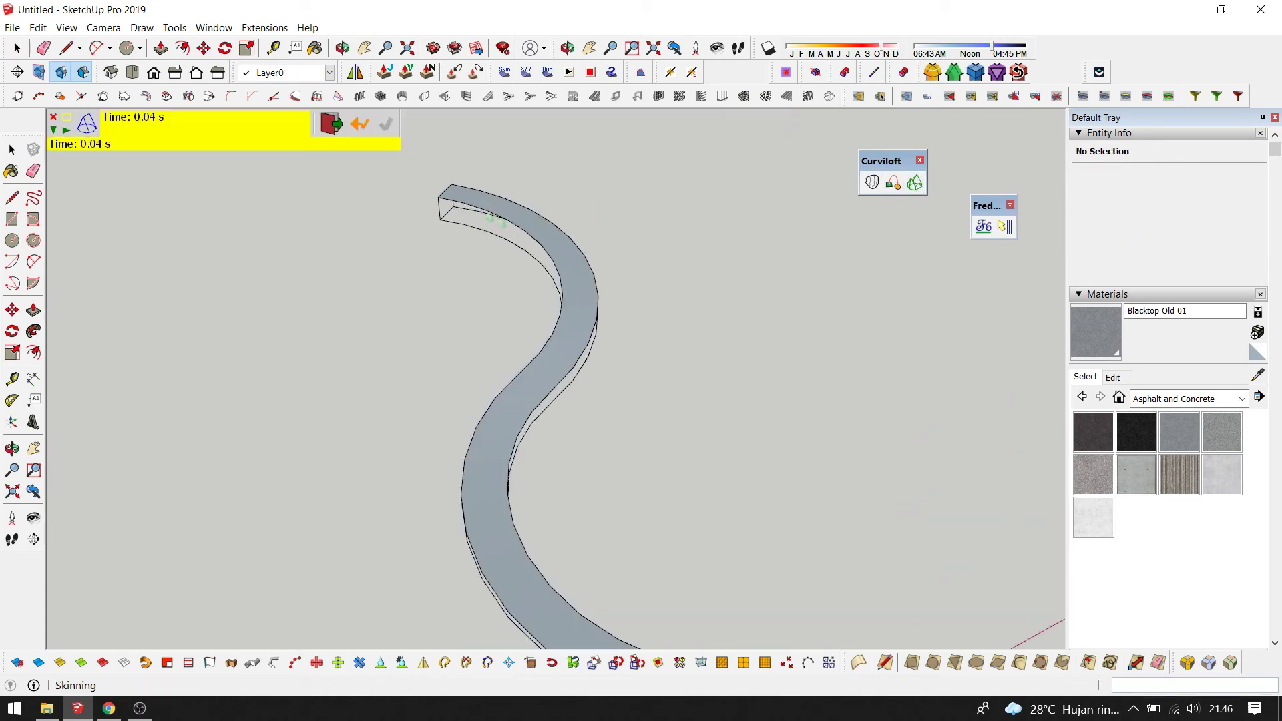
click(330, 122)
- Skin and validate a Curviloft side surface from a side curve and the outer edge
click(459, 204)
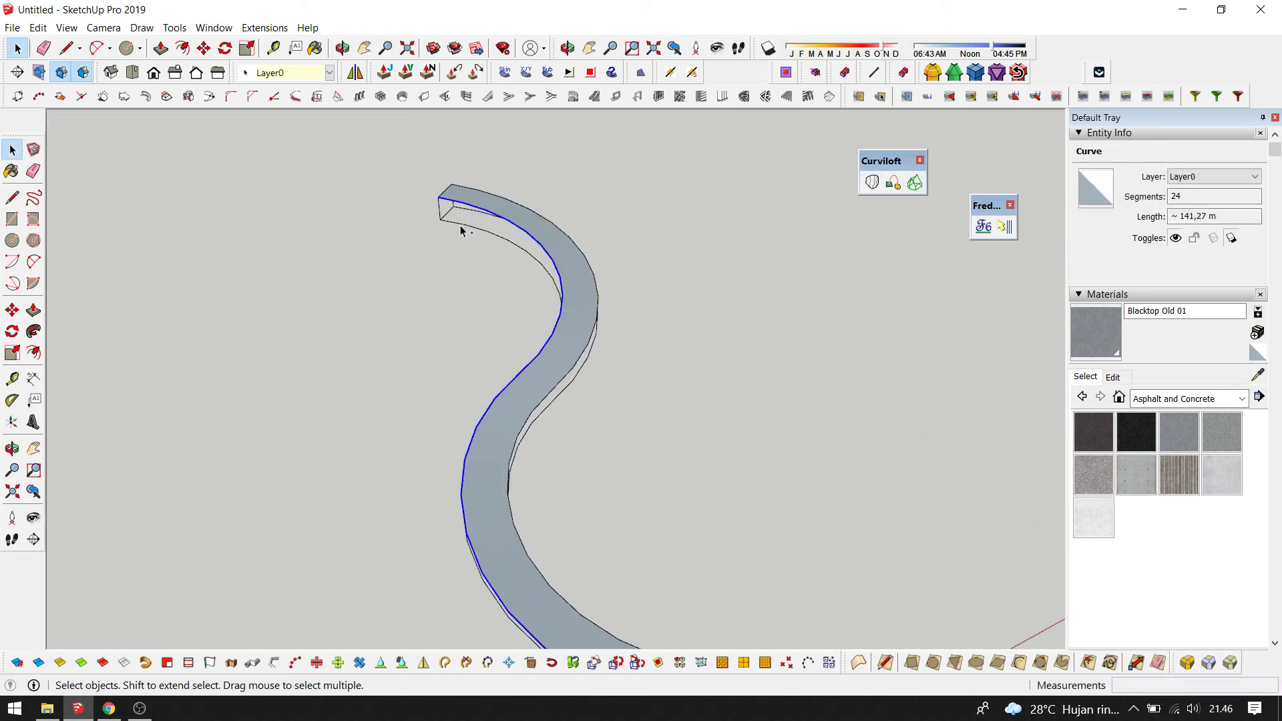
click(444, 210)
scroll(444, 210, down, 3)
mouse_move(444, 210)
middle_down()
mouse_move(358, 301)
mouse_move(613, 262)
middle_up()
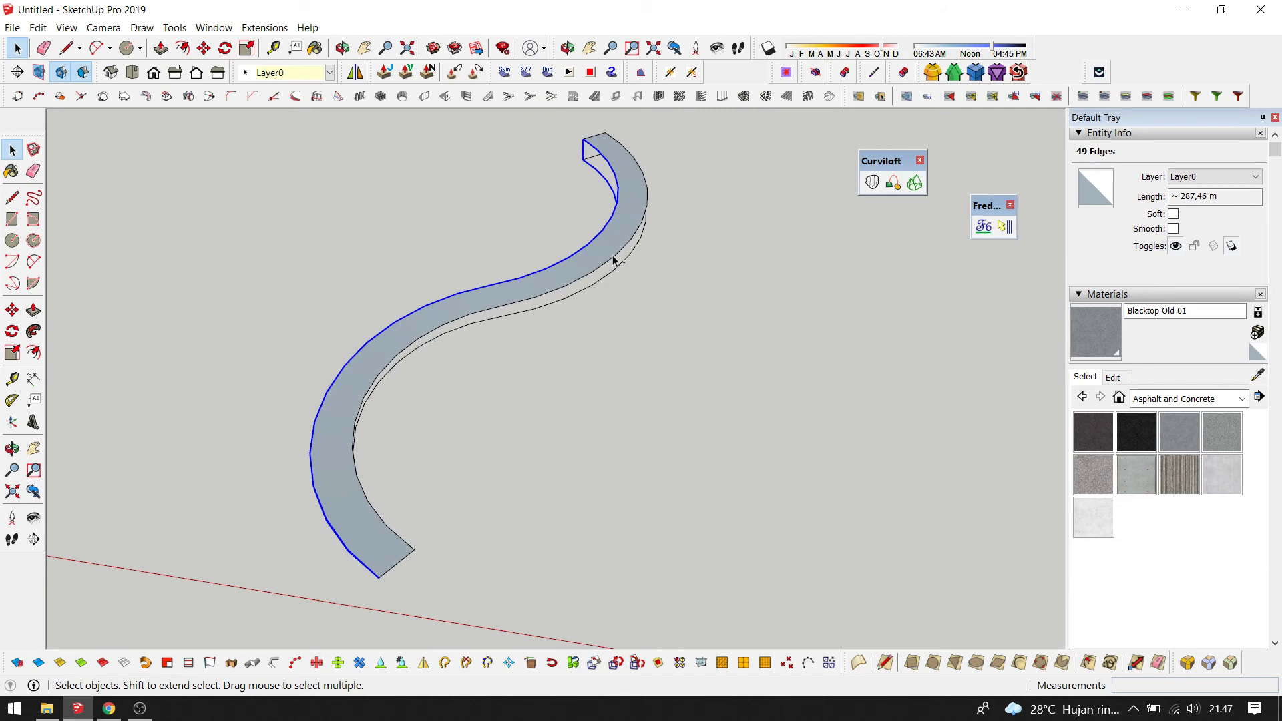
click(915, 183)
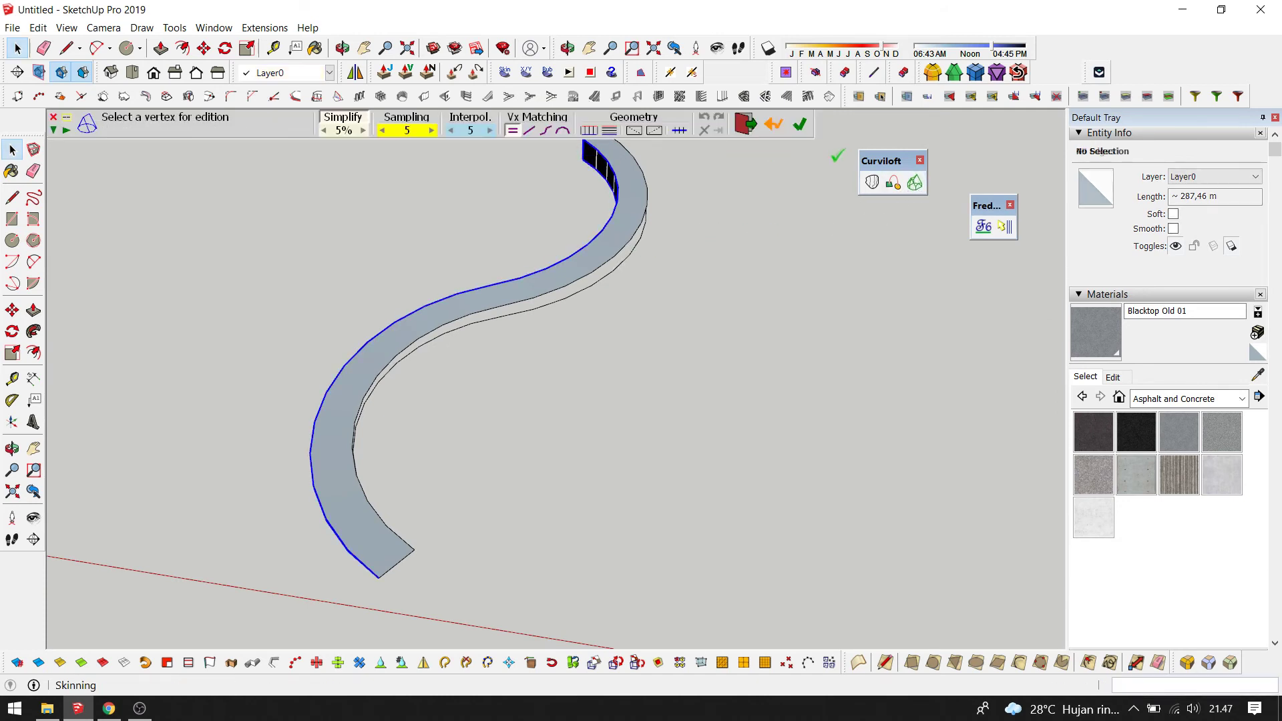
click(806, 127)
mouse_move(734, 200)
middle_down()
mouse_move(601, 215)
mouse_move(741, 292)
middle_up()
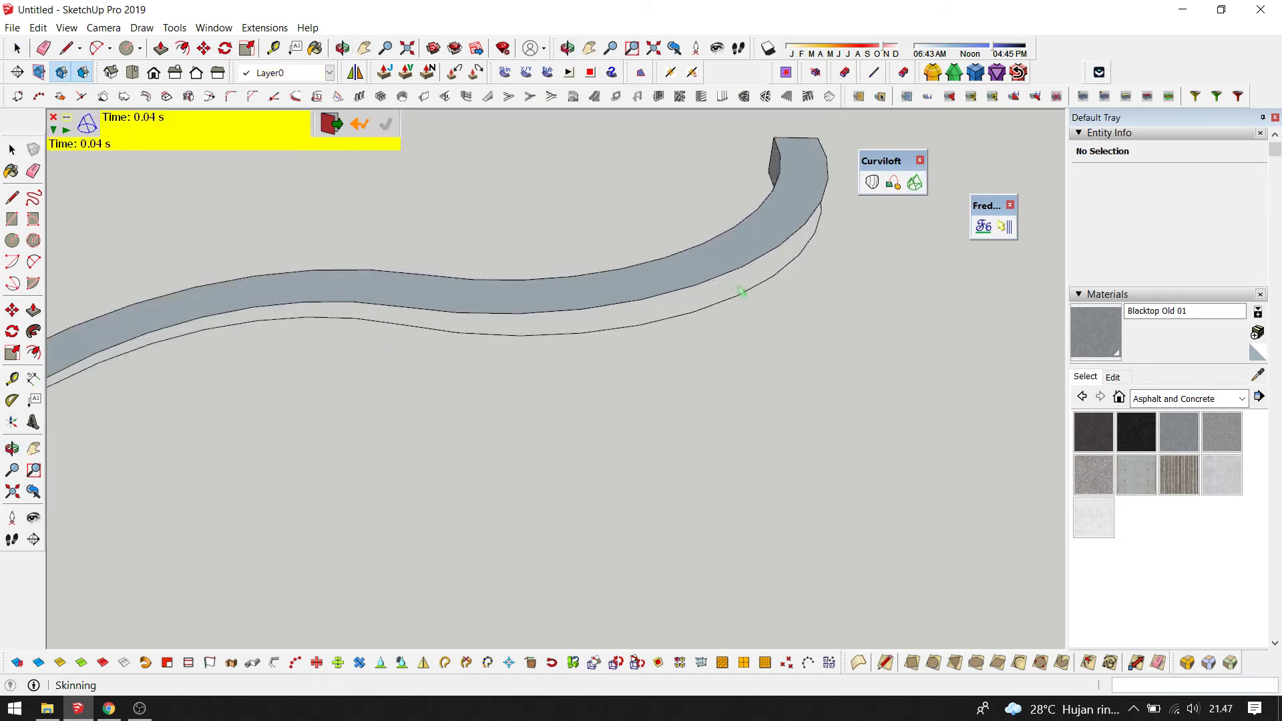
click(331, 124)
- Skin and validate a surface between the top and bottom curve edges
click(711, 283)
mouse_move(711, 302)
middle_down()
mouse_move(507, 234)
mouse_move(955, 273)
middle_up()
click(915, 183)
click(806, 126)
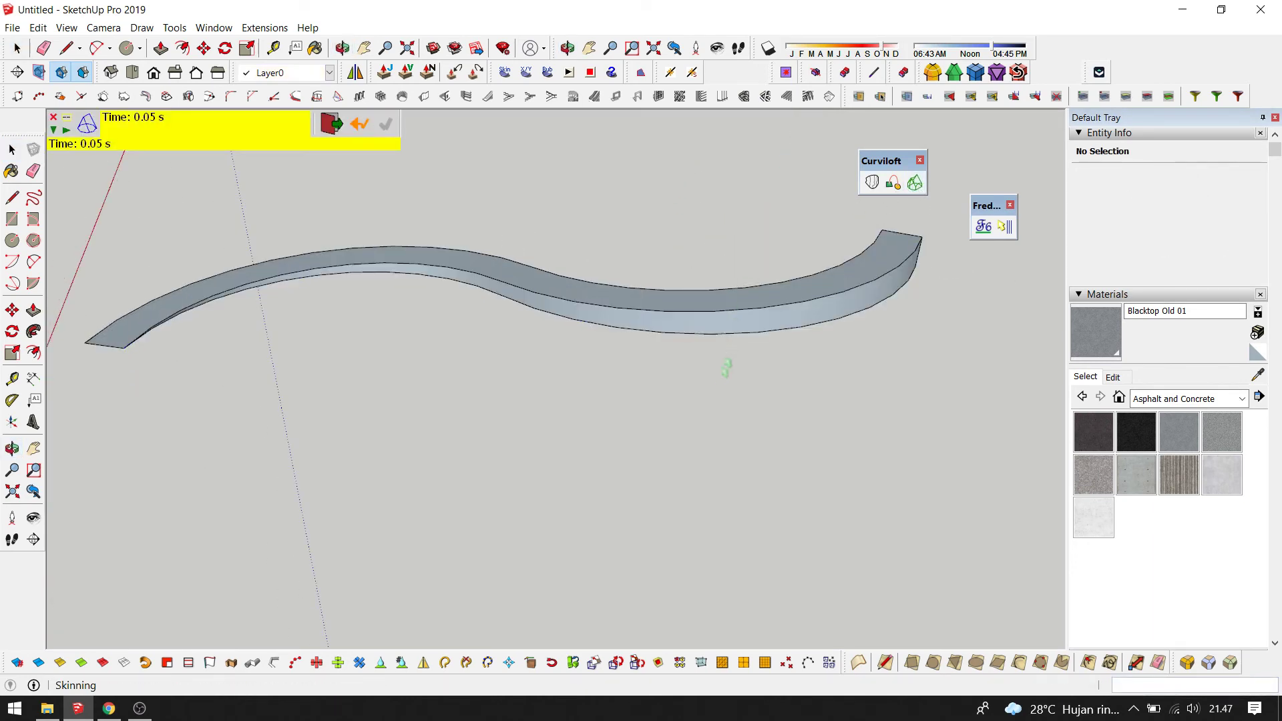
click(330, 123)
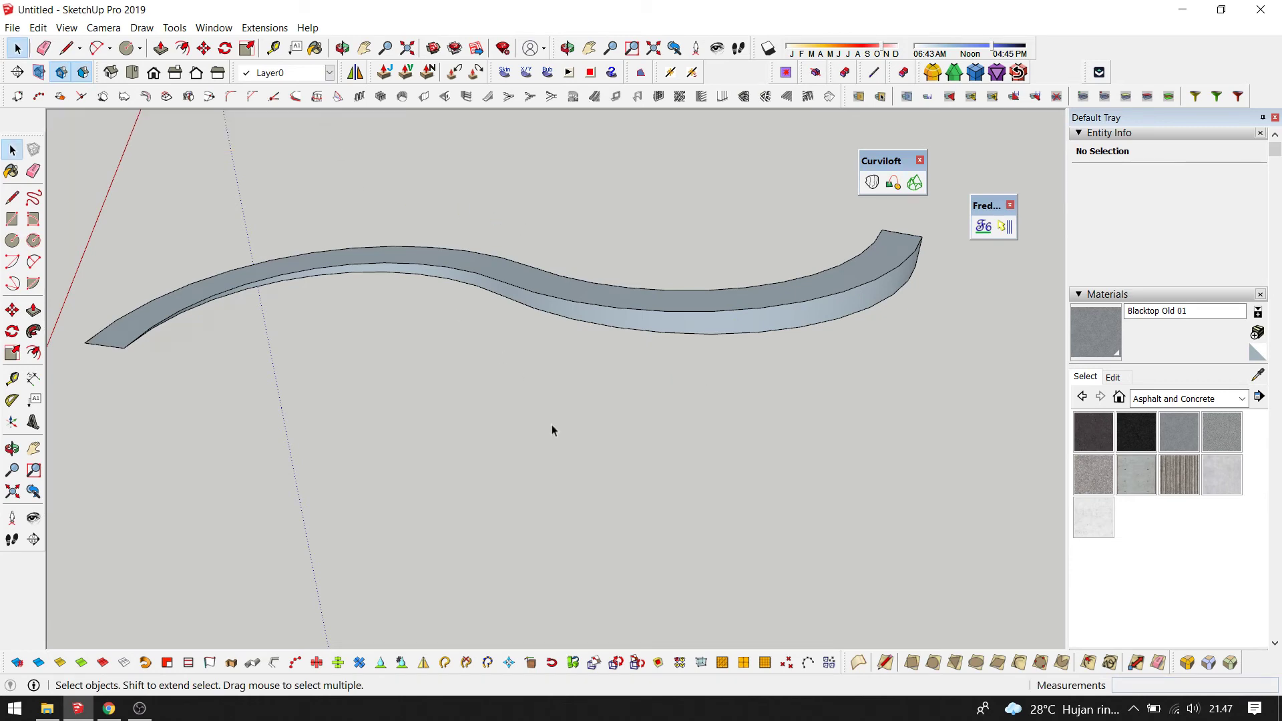
scroll(552, 427, down, 3)
mouse_move(552, 427)
middle_down()
mouse_move(361, 379)
mouse_move(834, 370)
mouse_move(659, 330)
mouse_move(767, 309)
mouse_move(751, 341)
middle_up()
scroll(589, 304, up, 1)
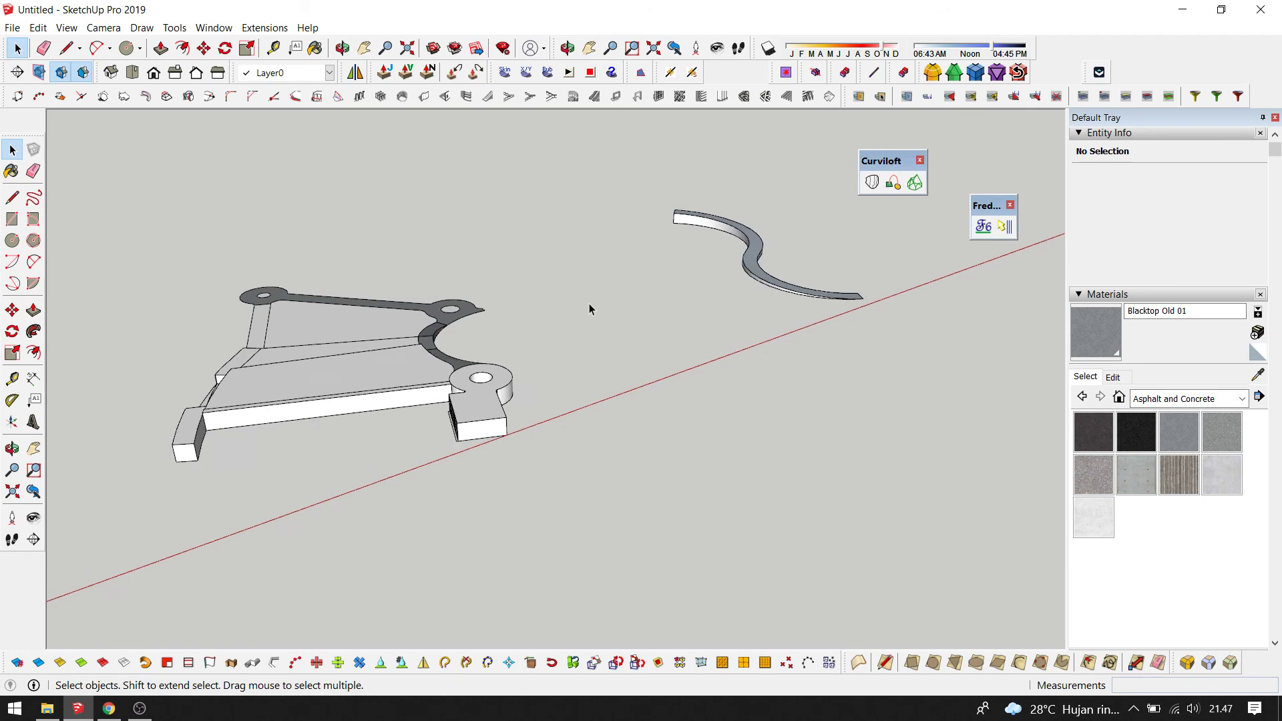
scroll(590, 304, up, 1)
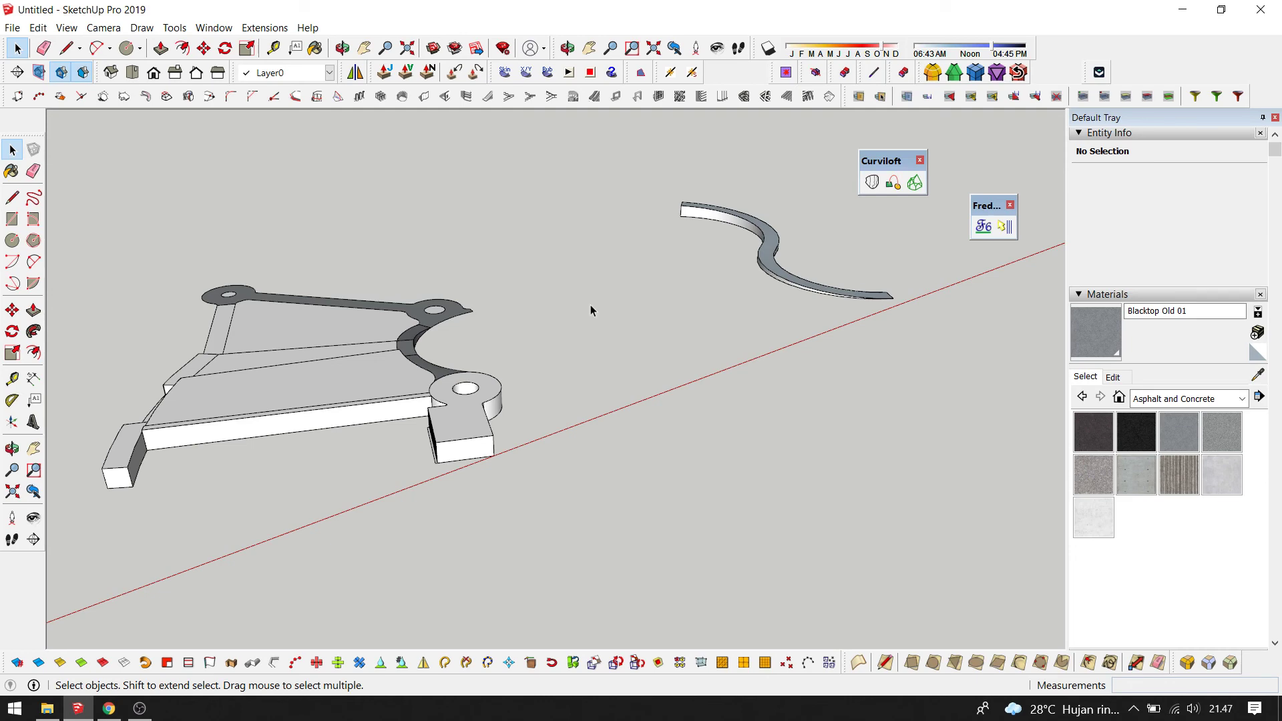
scroll(807, 284, up, 2)
scroll(807, 288, up, 1)
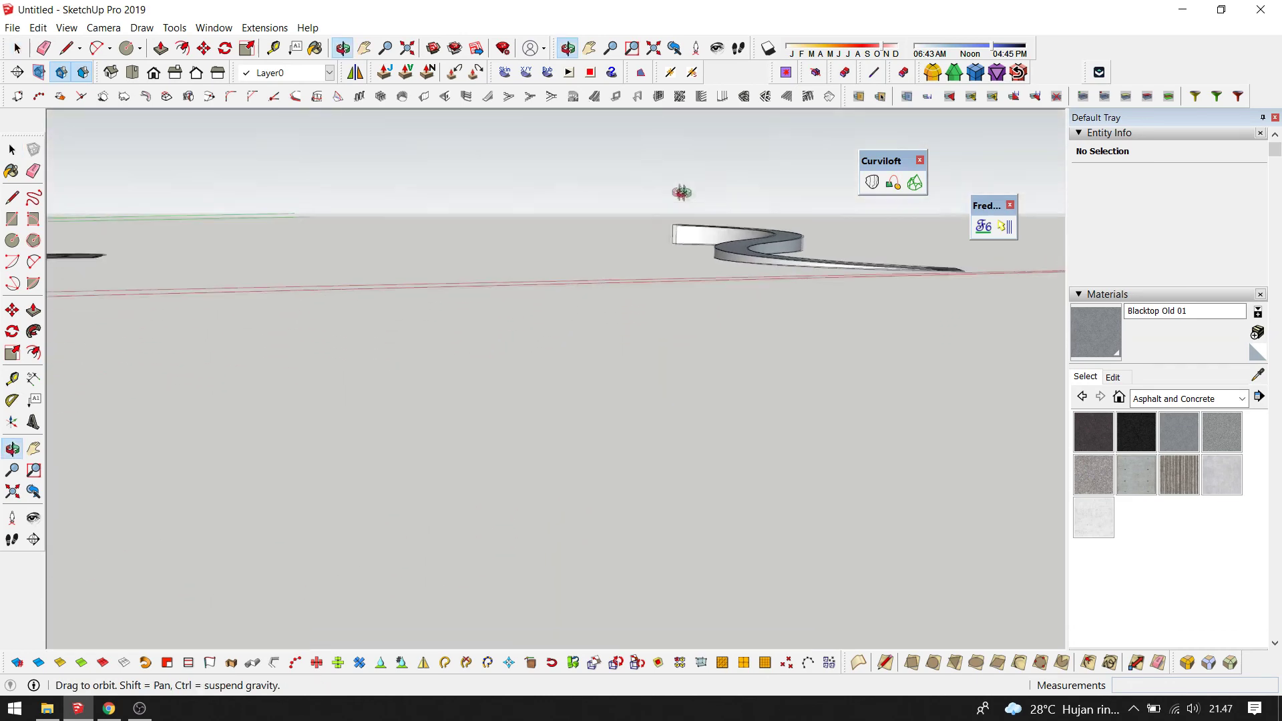
middle_drag(807, 288, 840, 266)
scroll(840, 265, up, 2)
scroll(840, 287, down, 3)
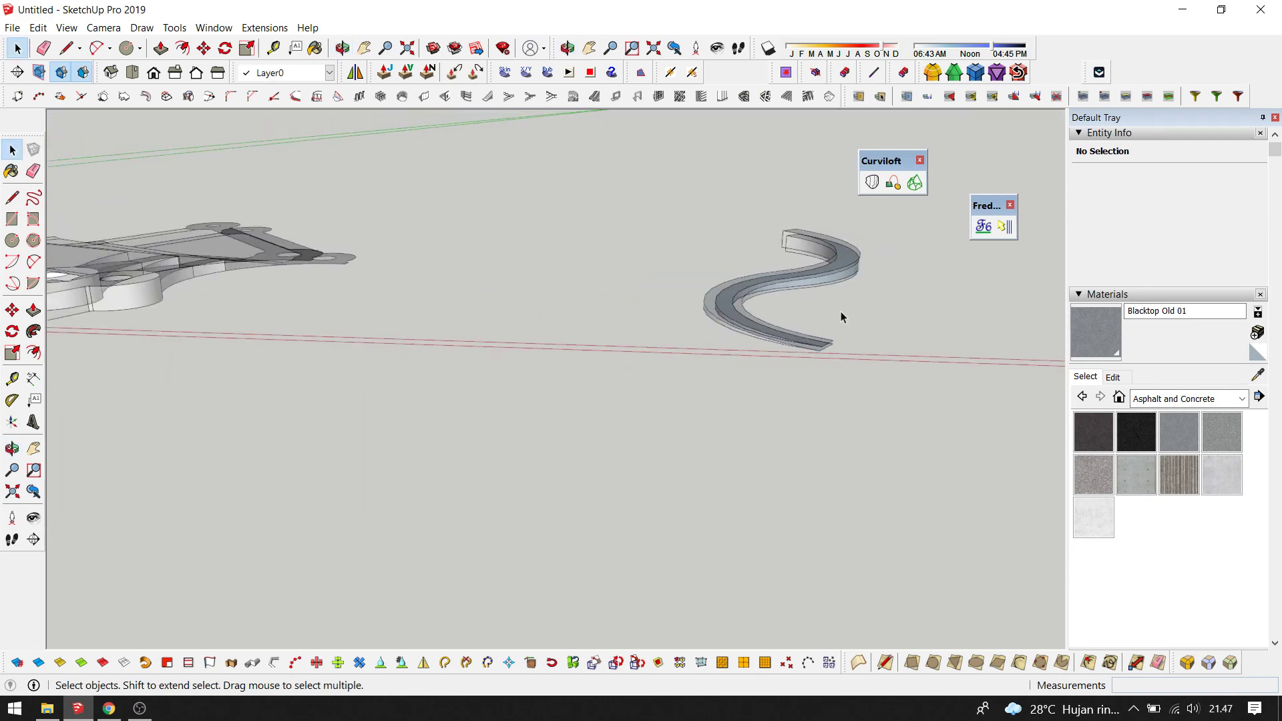
middle_drag(840, 311, 744, 258)
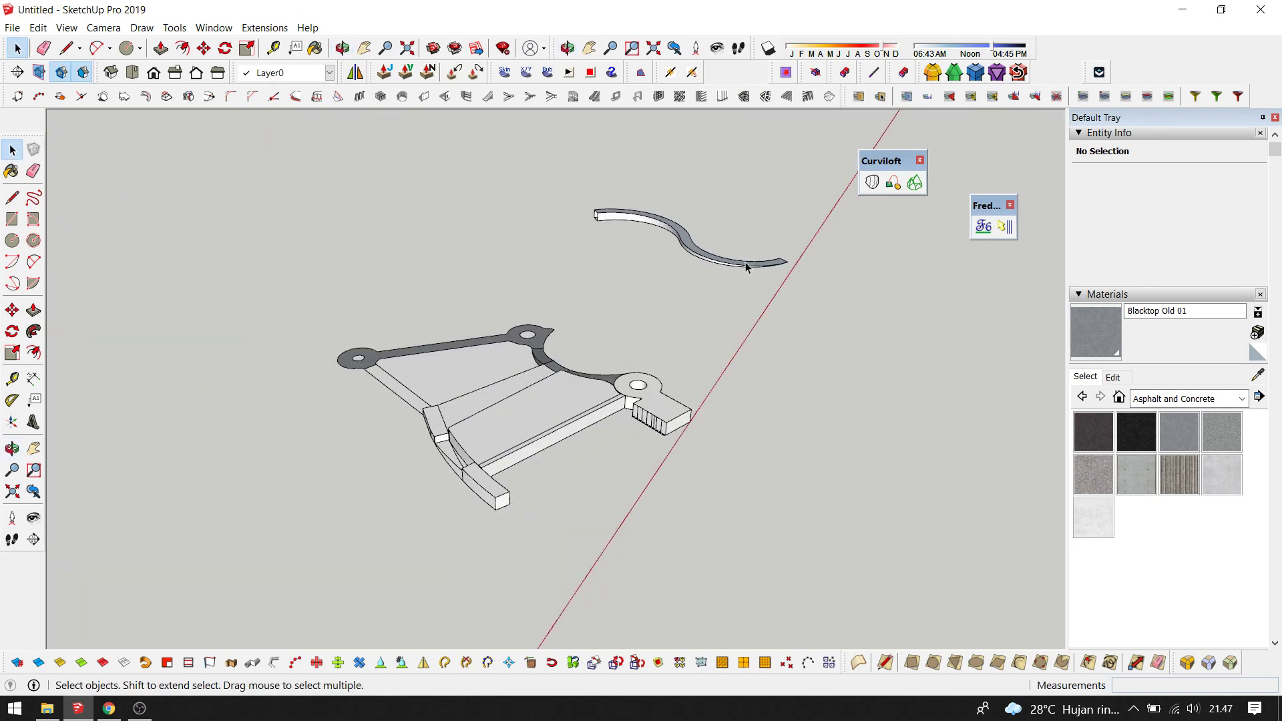
mouse_move(632, 259)
middle_down()
mouse_move(572, 317)
mouse_move(444, 262)
middle_up()
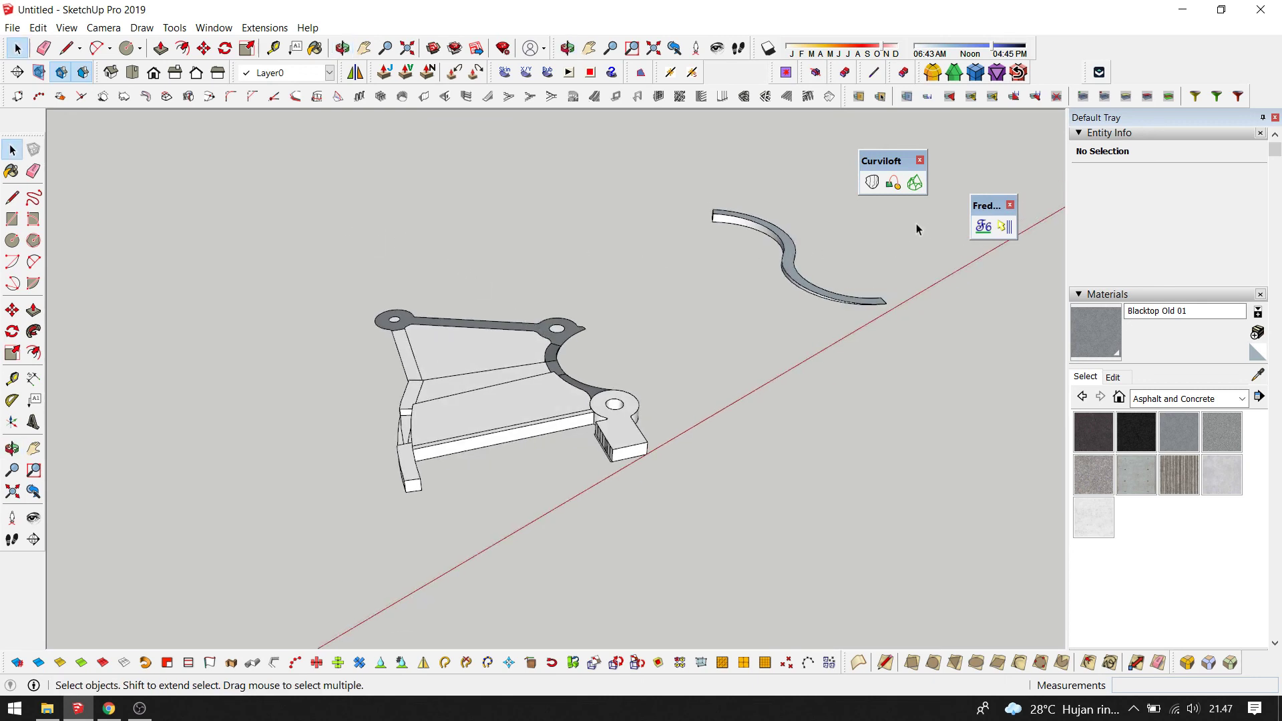
drag(985, 205, 987, 154)
drag(888, 161, 909, 147)
click(258, 30)
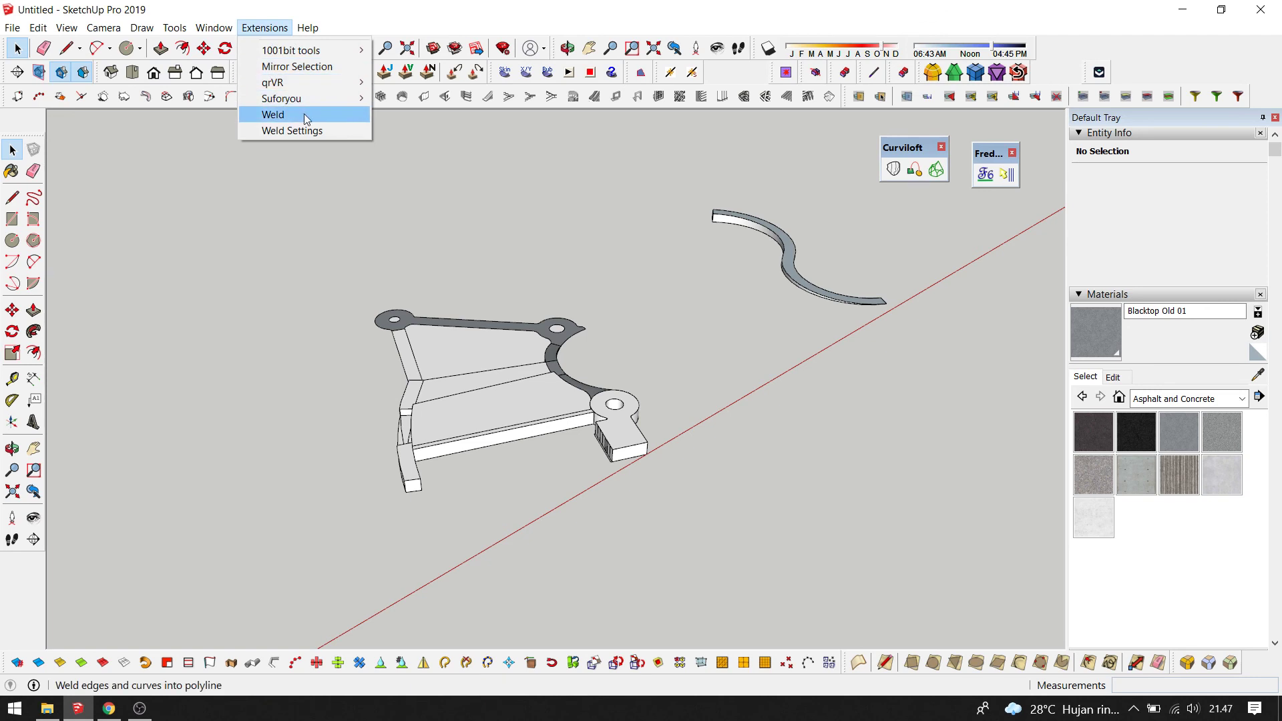
click(519, 220)
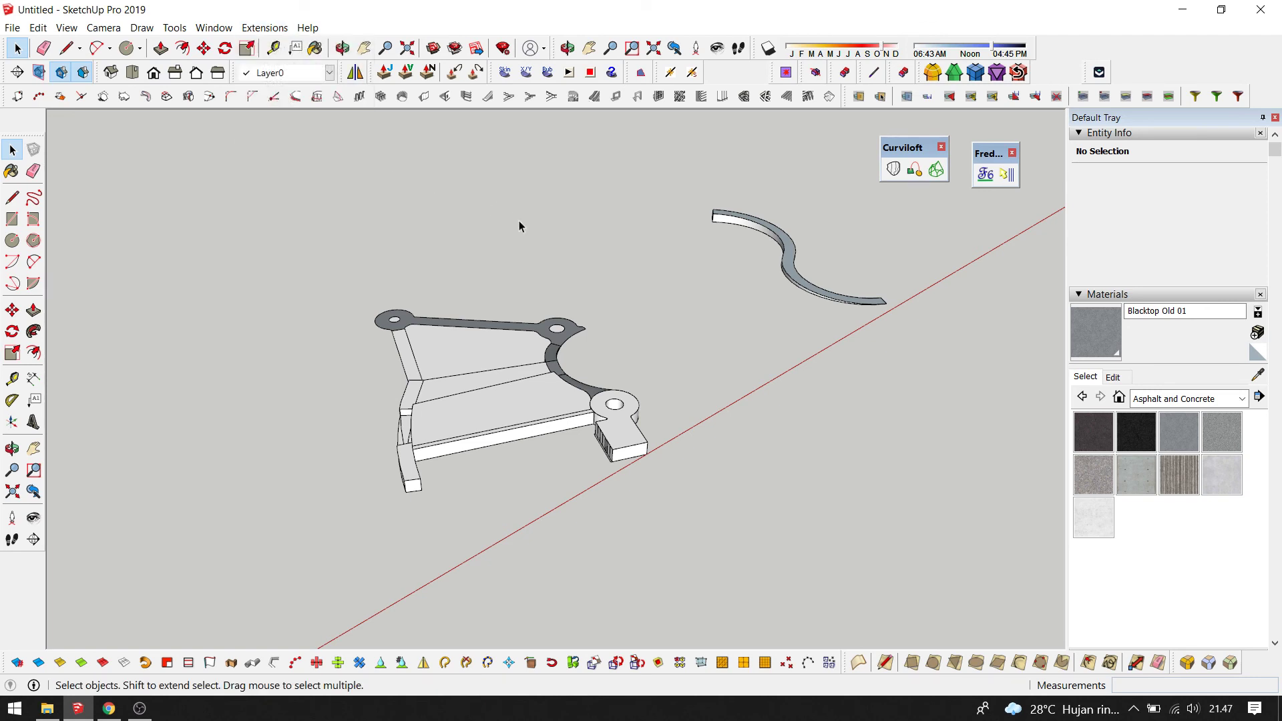